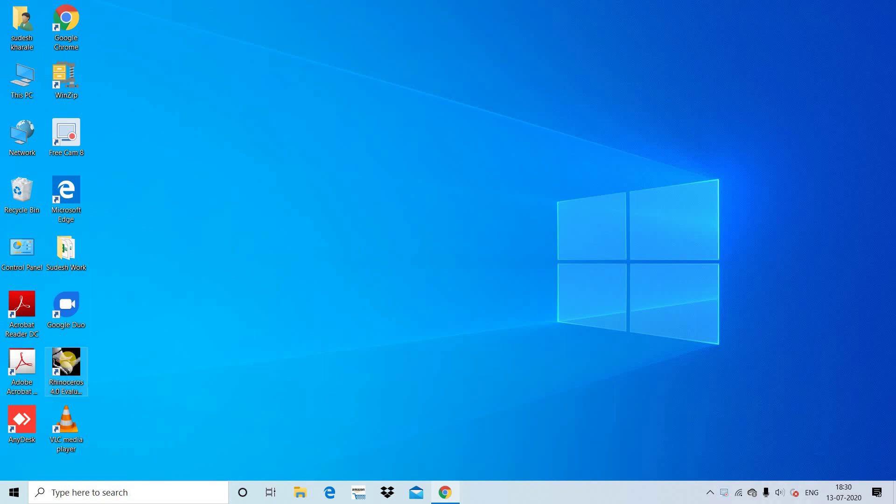
Step: Launch Rhinoceros 4.0 from the desktop and start an empty untitled model in the four default viewports
left_click(309, 288)
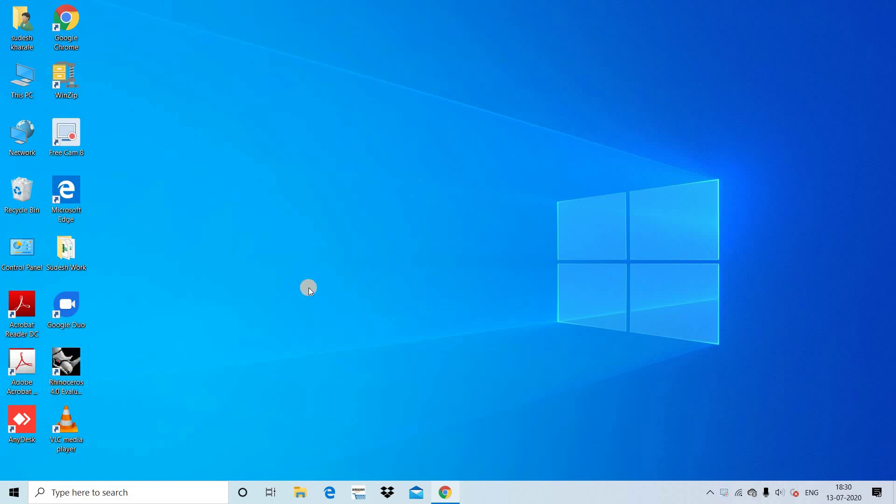
double_click(82, 366)
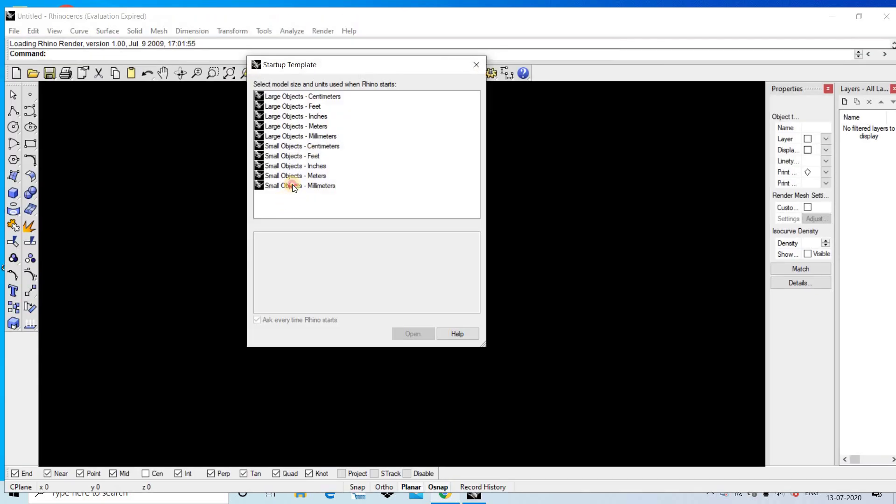
double_click(292, 184)
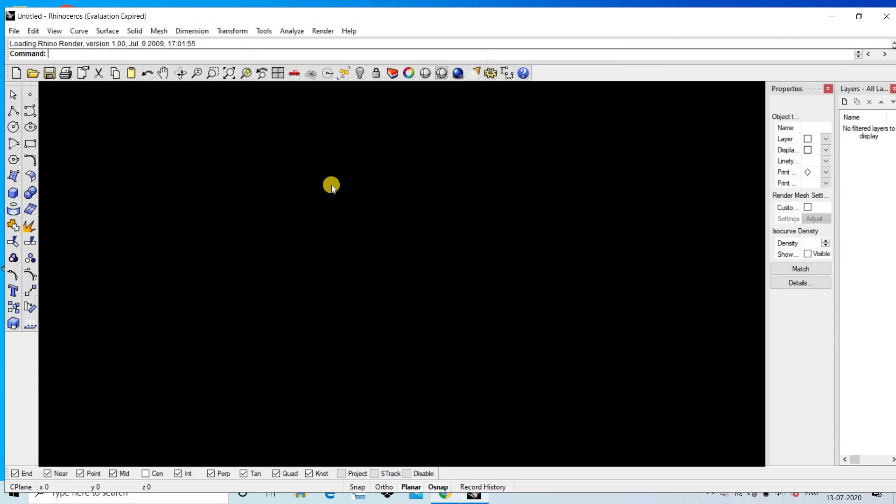
mouse_move(561, 133)
right_mouse_down()
mouse_move(619, 166)
mouse_move(616, 105)
mouse_move(407, 202)
right_mouse_up()
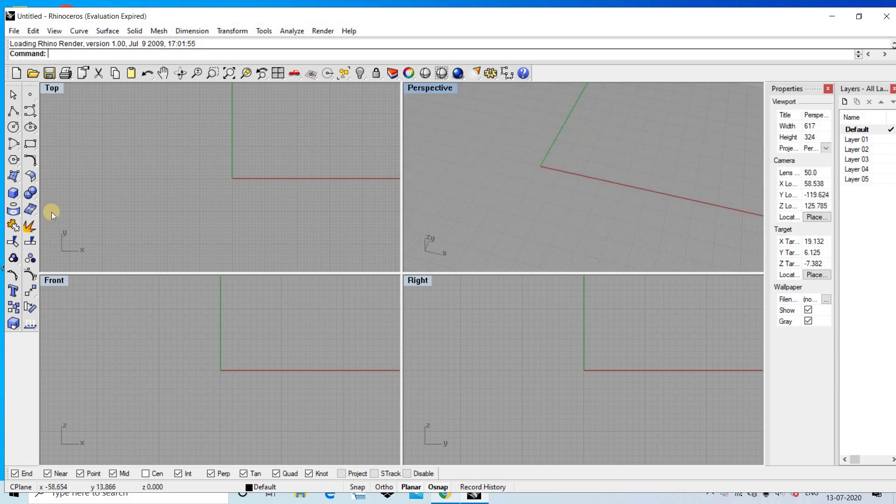
Step: Draw a circle of diameter 18 centred at the origin in the Front view
left_click(13, 129)
type("0")
key("Return")
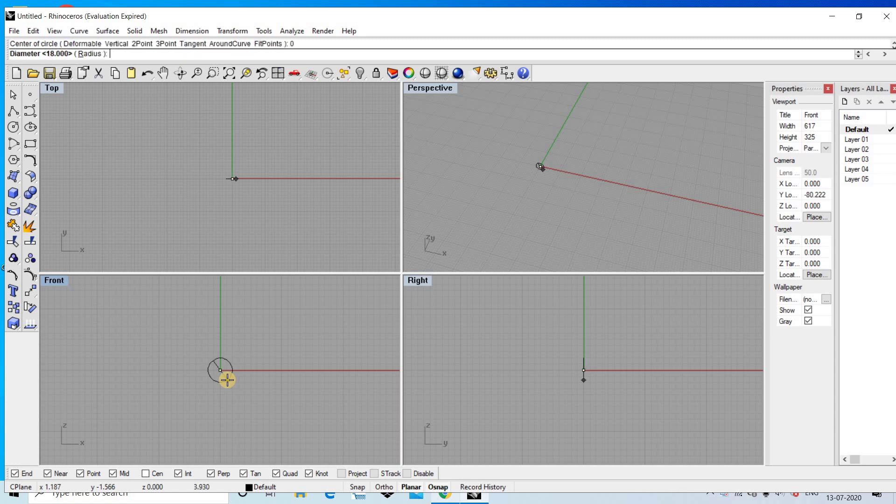
key("Return")
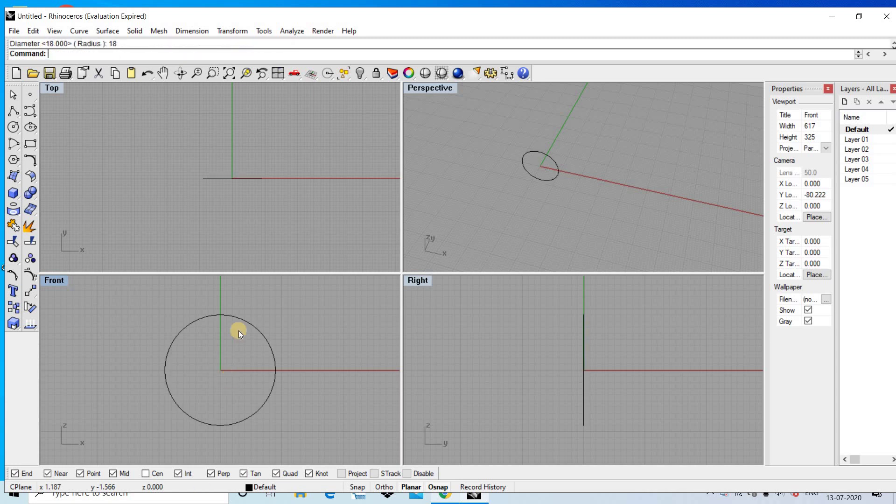
Step: Offset the circle by 2 units to make a concentric second circle
left_click(267, 349)
type("Off")
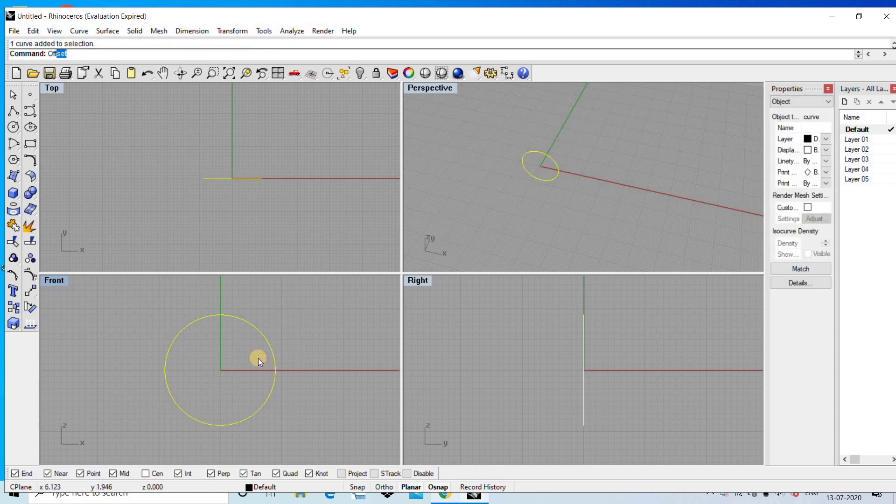
key("Return")
type("2")
key("Return")
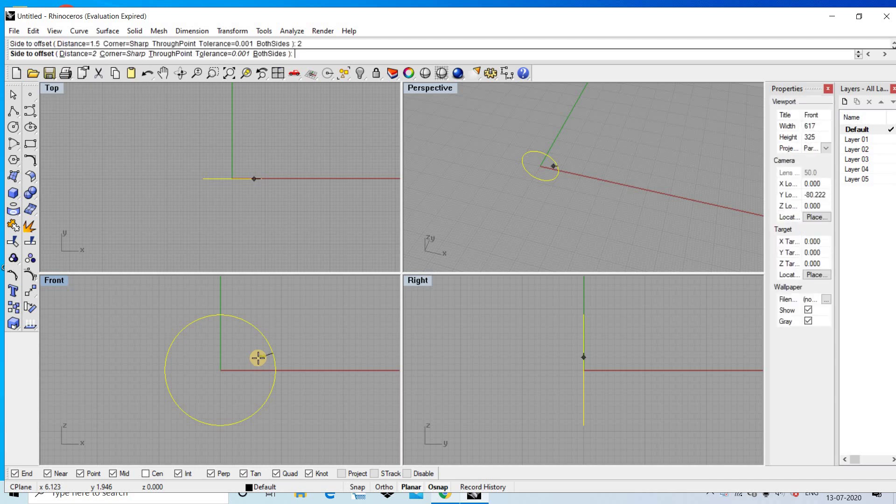
left_click(288, 316)
scroll(280, 312, "up", 3)
left_click(287, 311)
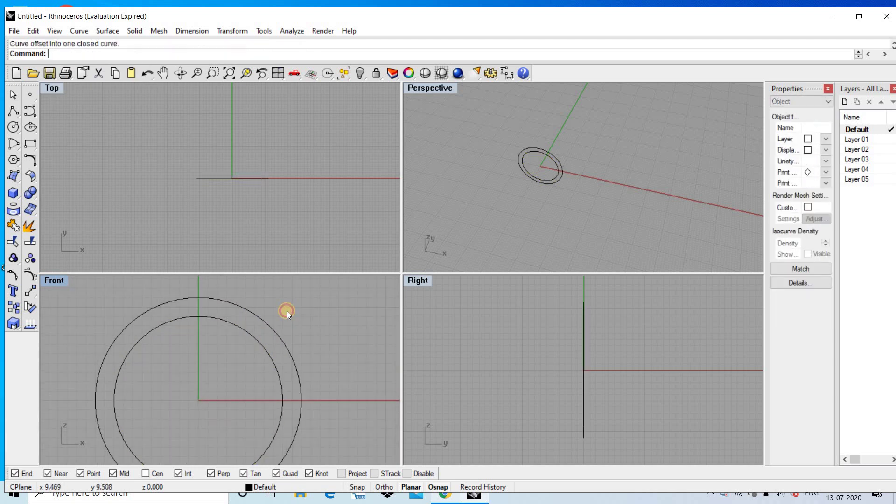
scroll(286, 310, "down", 3)
scroll(548, 155, "up", 2)
left_click(548, 155)
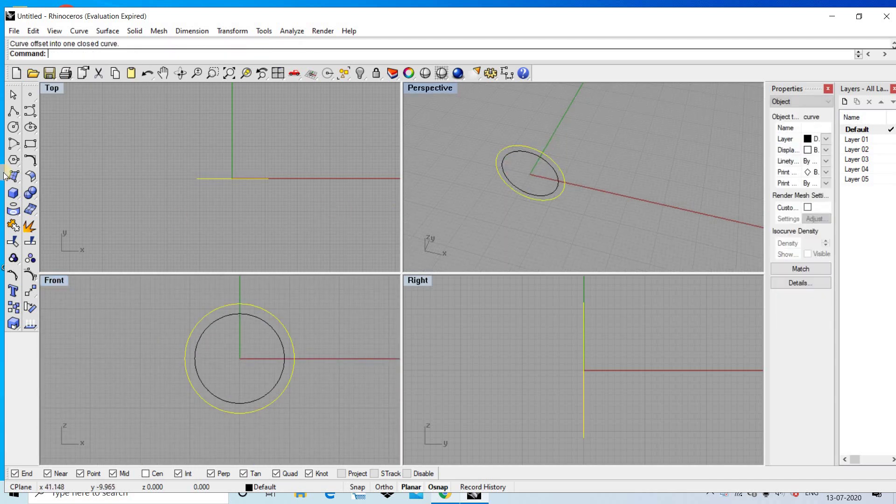
left_click(9, 192)
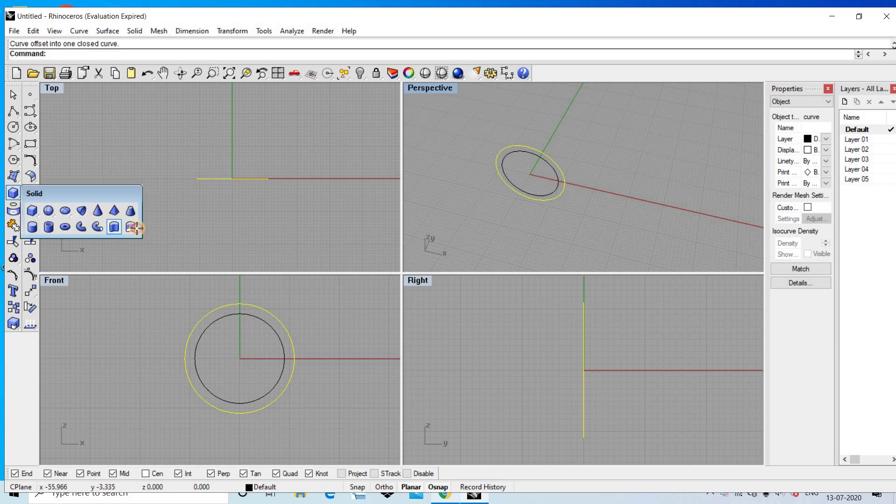
left_click(132, 226)
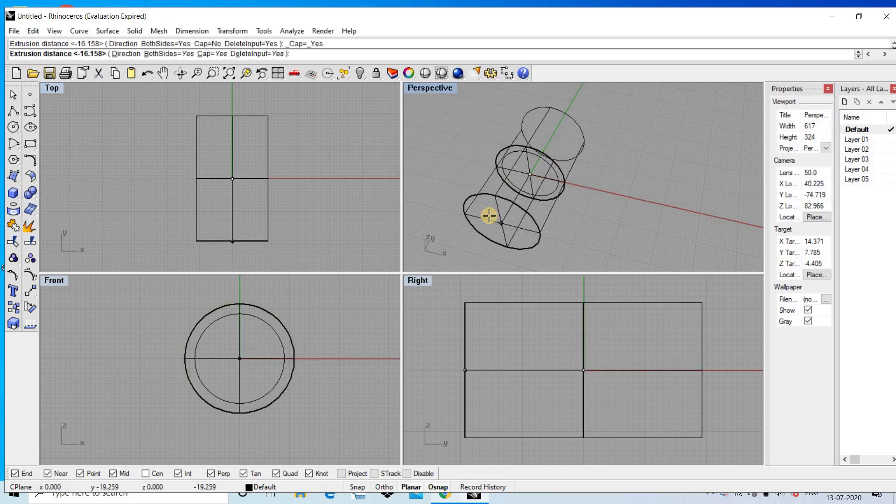
left_click(489, 216)
scroll(536, 162, "up", 2)
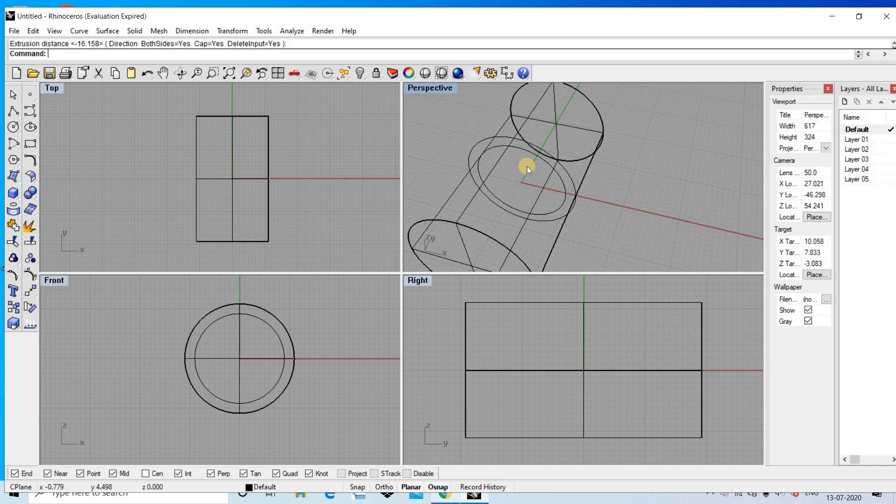
key("ctrl+z")
right_click(523, 168)
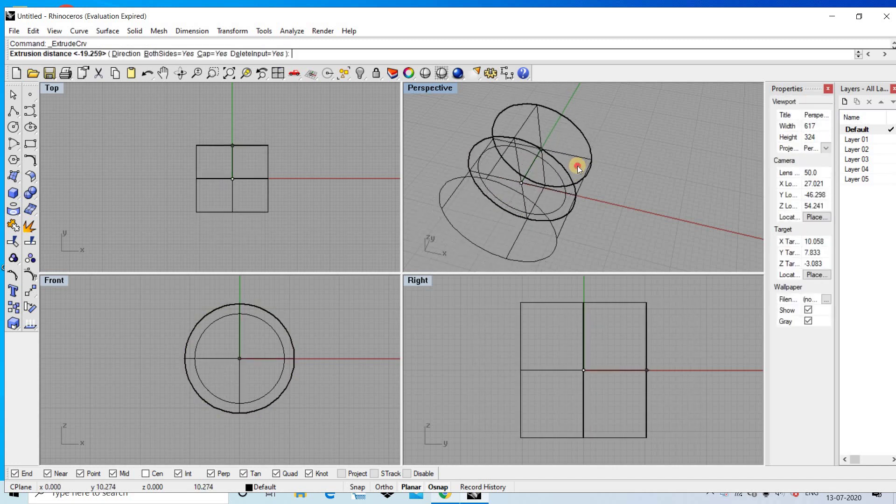
left_click(555, 178)
scroll(554, 177, "up", 2)
left_click(563, 163)
scroll(579, 176, "down", 3)
right_click(576, 236)
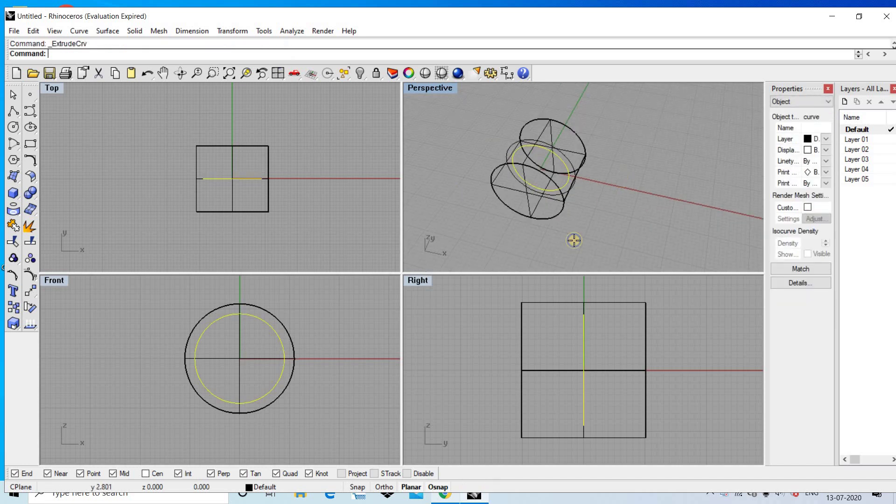
left_click(543, 247)
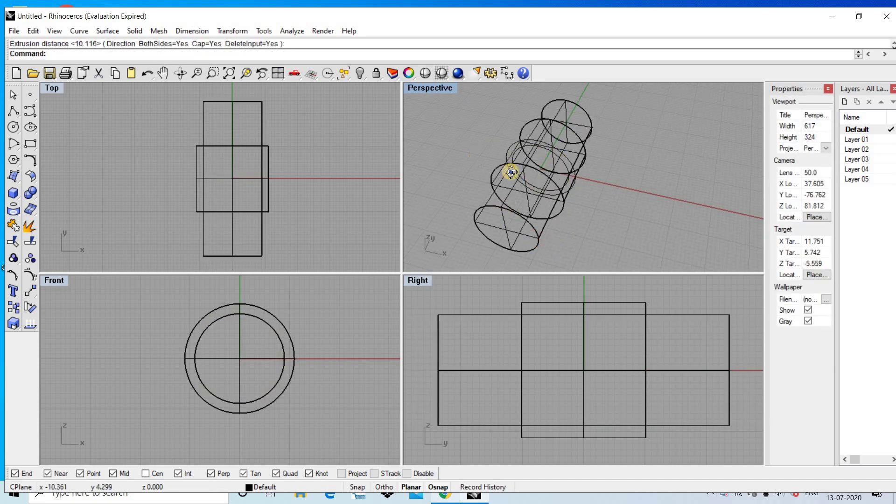
right_click_drag(510, 172, 411, 87)
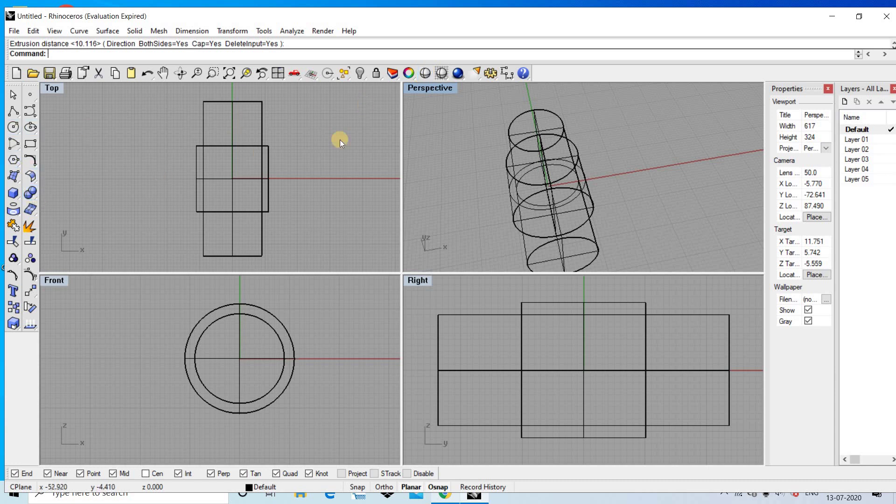
key("ctrl+z")
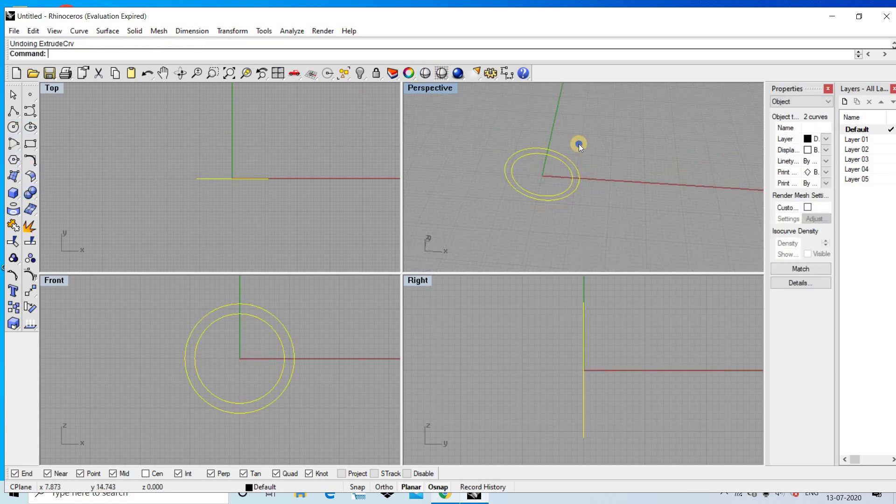
Step: Redo the outer circle's extrusion as a thin disc, 3 units to both sides
key("Return")
key("Escape")
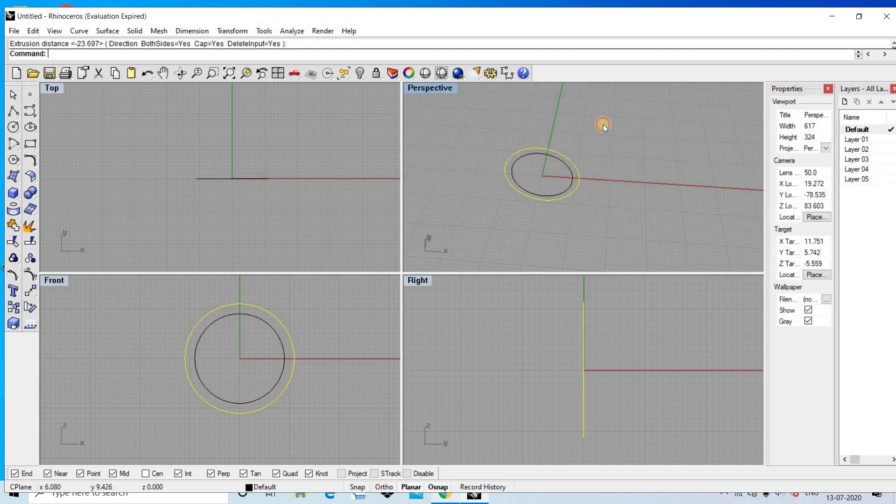
key("Return")
type("3")
key("Return")
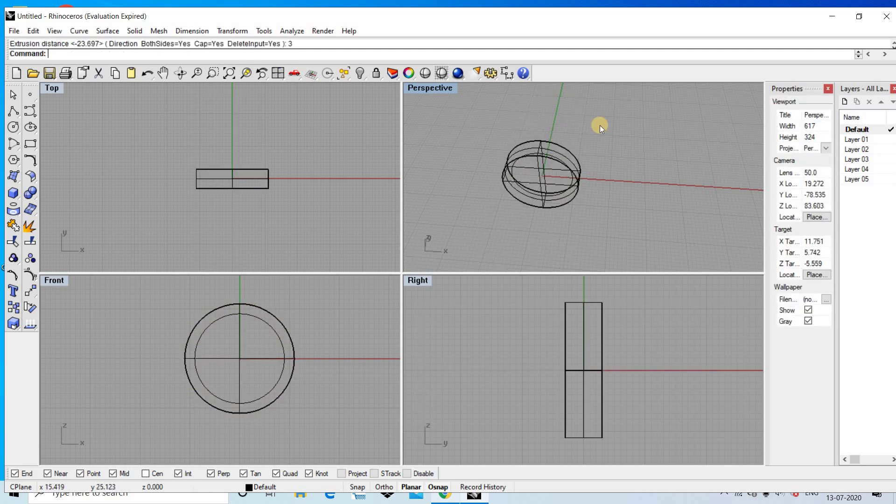
scroll(555, 175, "up", 3)
scroll(568, 135, "up", 2)
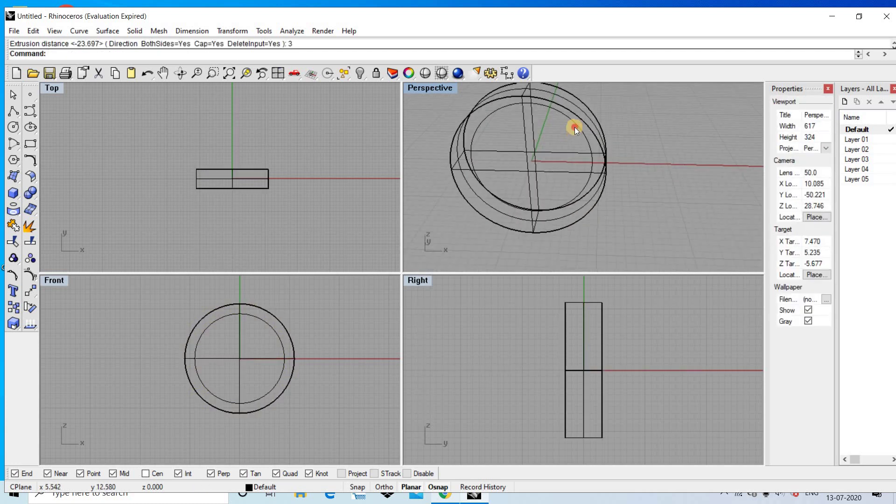
Step: Extrude the inner circle into a longer solid cylinder passing through the disc
left_click(575, 127)
key("Return")
scroll(625, 138, "down", 2)
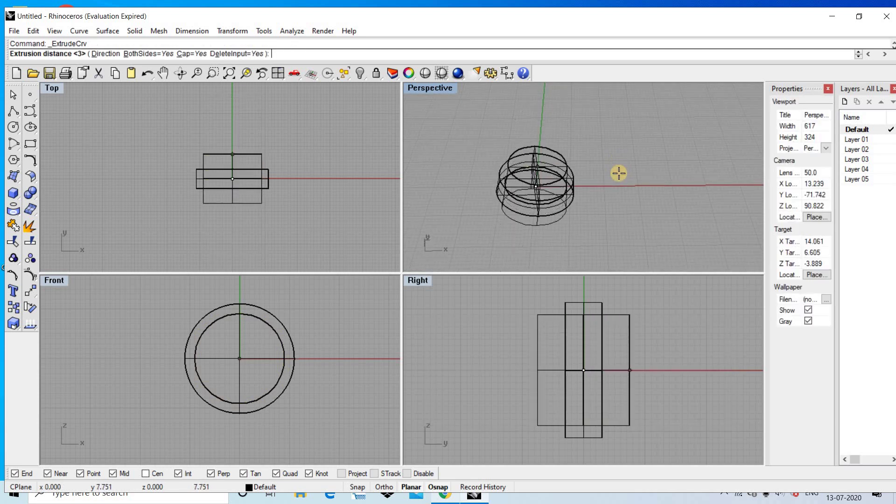
scroll(626, 138, "down", 1)
left_click(537, 134)
right_click_drag(537, 134, 511, 177)
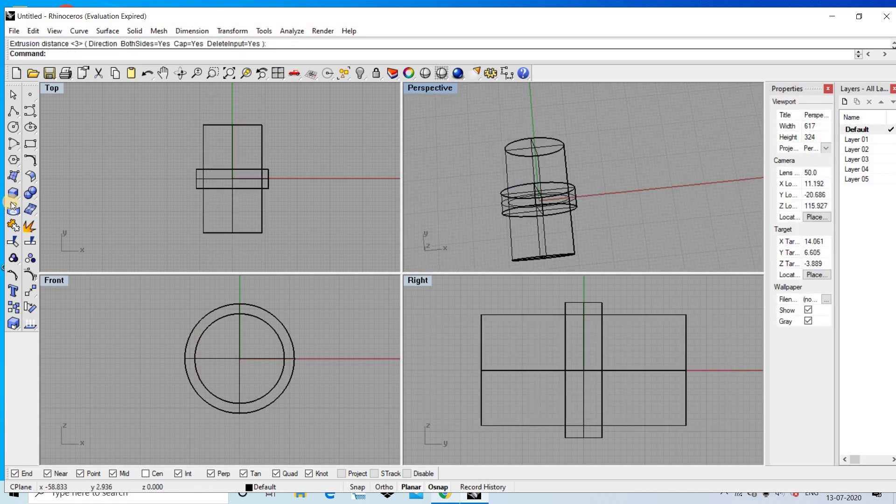
left_click(25, 198)
left_click(67, 209)
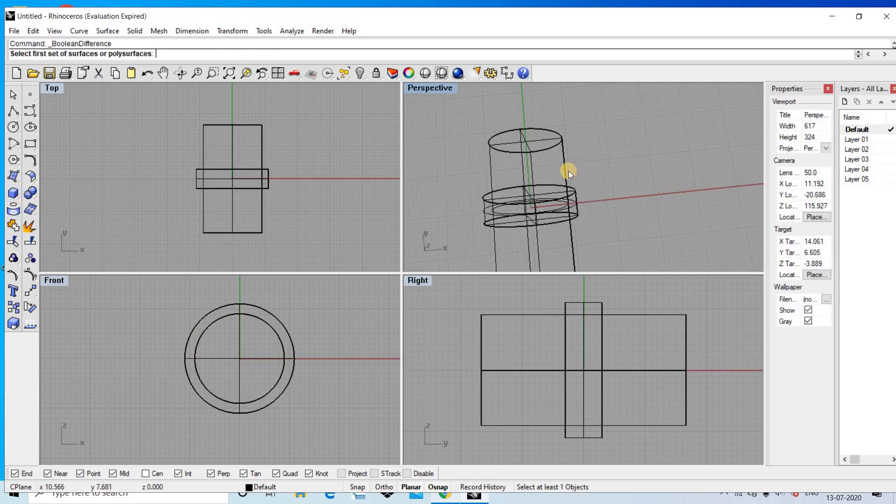
Step: Boolean-difference the tall inner cylinder from the thin disc to leave the ring band
scroll(568, 171, "up", 2)
key("ctrl+m")
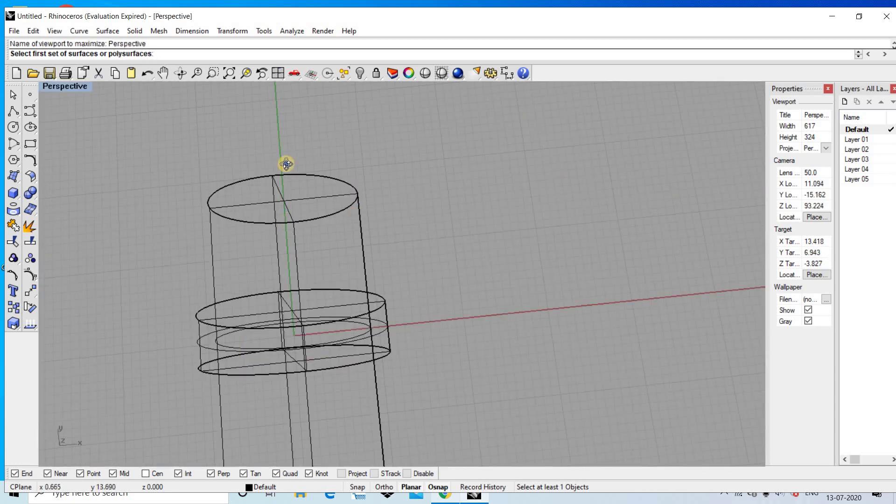
mouse_move(286, 160)
right_mouse_down()
mouse_move(321, 231)
mouse_move(299, 265)
right_mouse_up()
left_click_drag(206, 224, 385, 304)
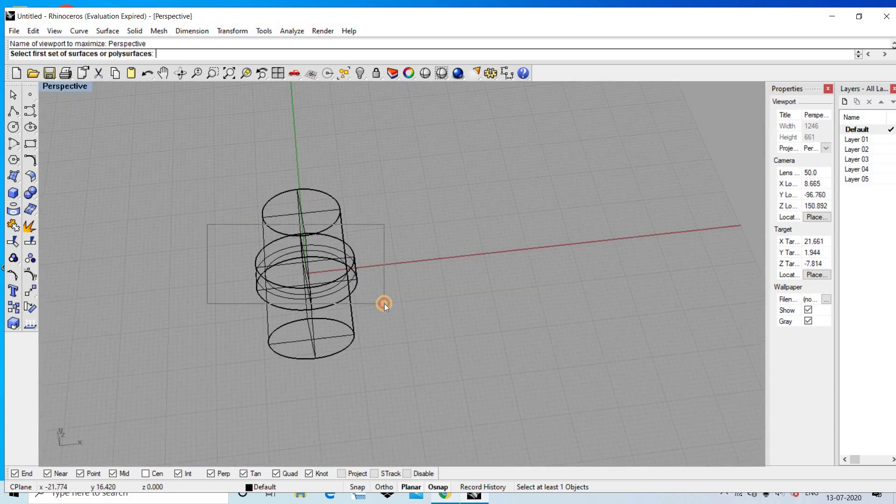
right_click(385, 304)
right_click_drag(382, 270, 321, 294)
right_click(229, 256)
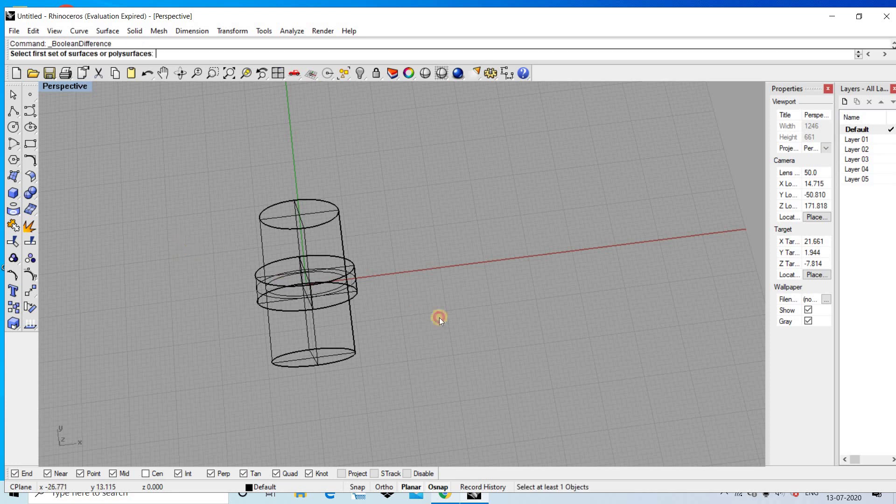
left_click_drag(182, 243, 447, 320)
right_click(394, 242)
left_click(330, 208)
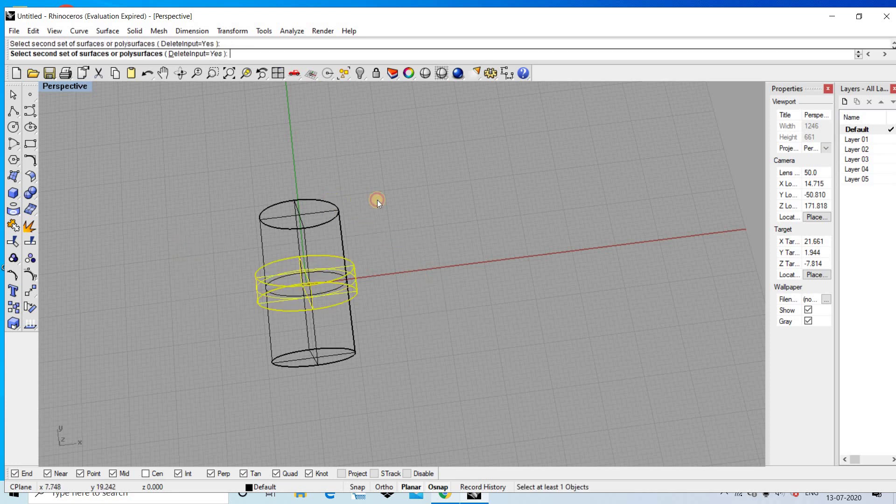
right_click(416, 248)
Step: Inspect the ring shaded from several angles, return to wireframe, and maximize the Front view
mouse_move(391, 154)
right_mouse_down()
mouse_move(321, 223)
mouse_move(447, 226)
mouse_move(419, 206)
mouse_move(425, 83)
right_mouse_up()
scroll(417, 237, "up", 3)
scroll(416, 235, "up", 2)
left_click(416, 235)
scroll(411, 240, "down", 3)
key("Escape")
right_click(407, 140)
left_click_drag(518, 160, 374, 285)
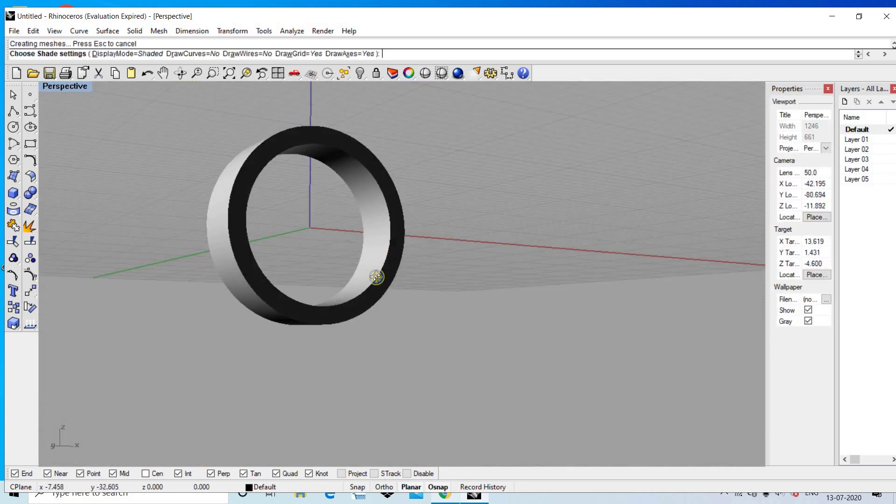
mouse_move(375, 285)
right_mouse_down()
mouse_move(280, 266)
mouse_move(430, 219)
mouse_move(403, 218)
right_mouse_up()
right_click(415, 233)
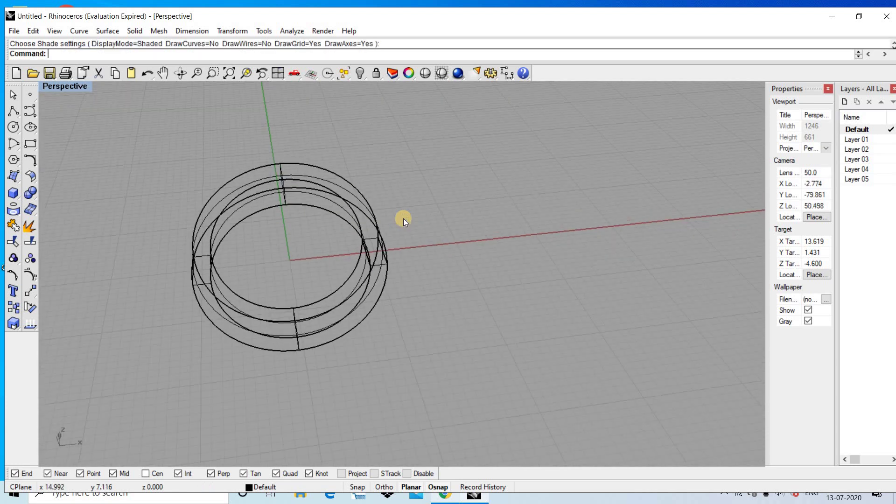
key("ctrl+F2")
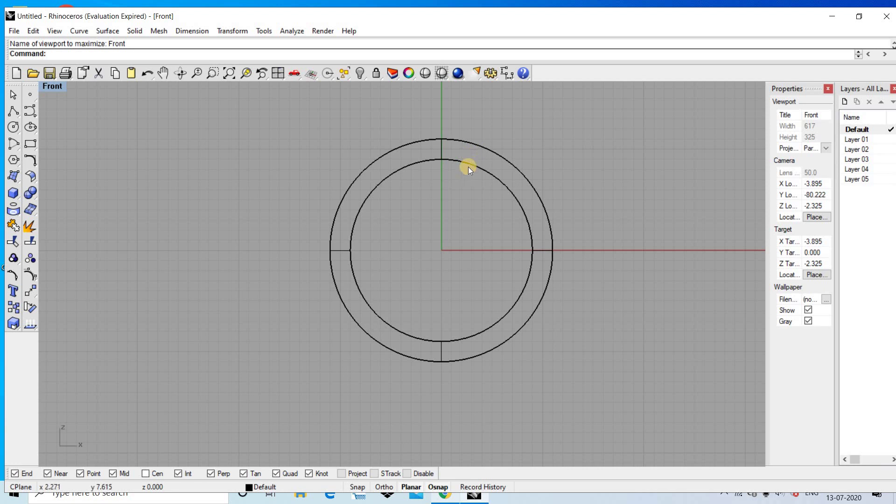
Step: Draw a diameter-18 circle centred at the origin along the ring's inner edge
left_click(469, 167)
left_click(536, 143)
right_click_drag(536, 144, 322, 202)
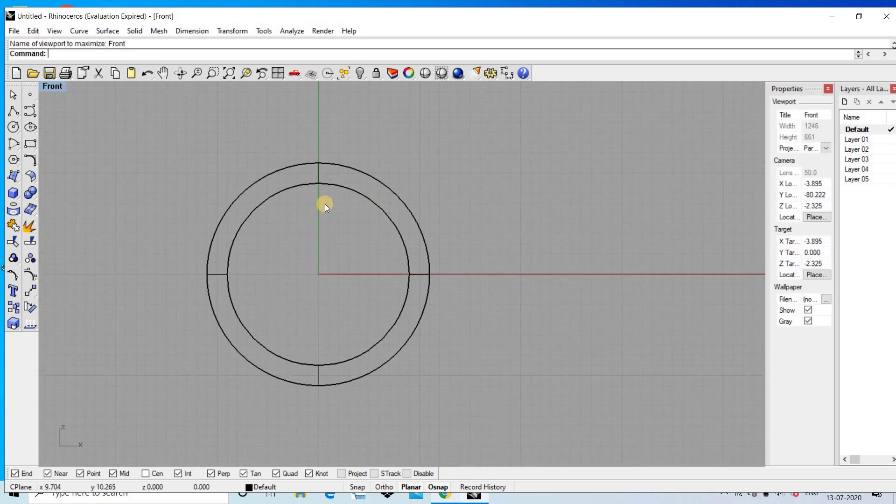
left_click(13, 126)
type("0")
key("Return")
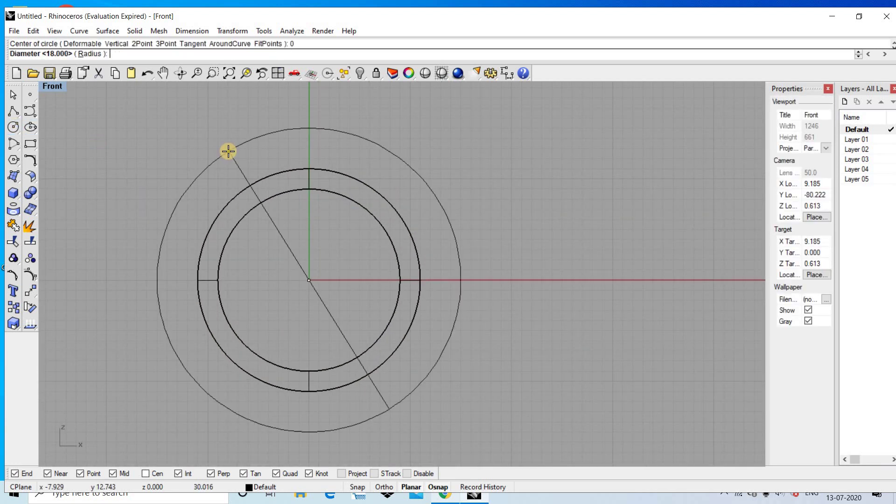
type("18")
key("Return")
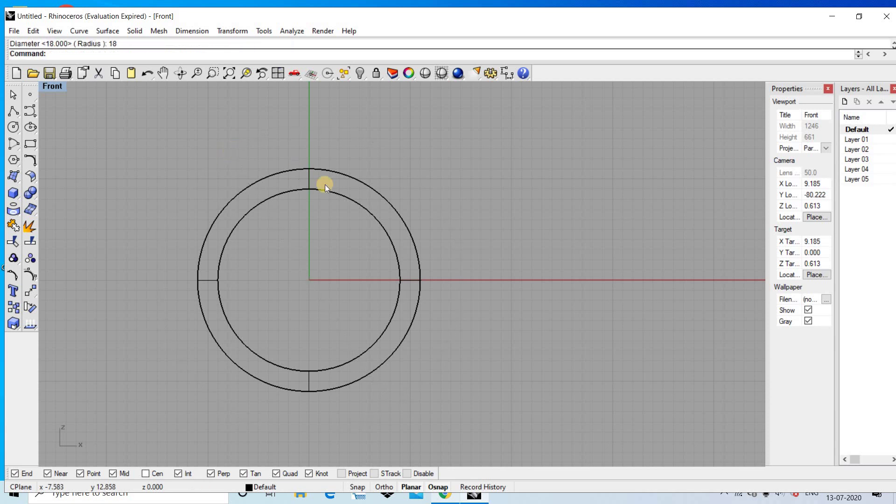
Step: Offset that circle outward by 1.3 units between the ring's edges
left_click(337, 197)
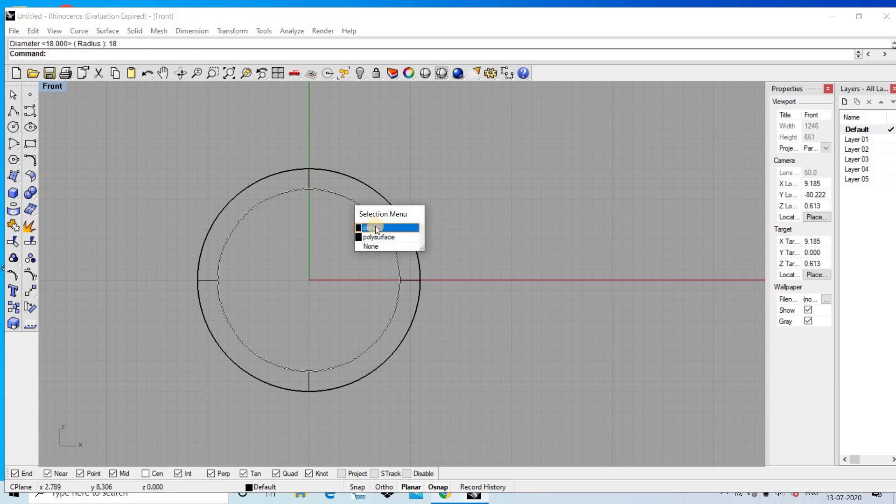
left_click(375, 227)
type("Off")
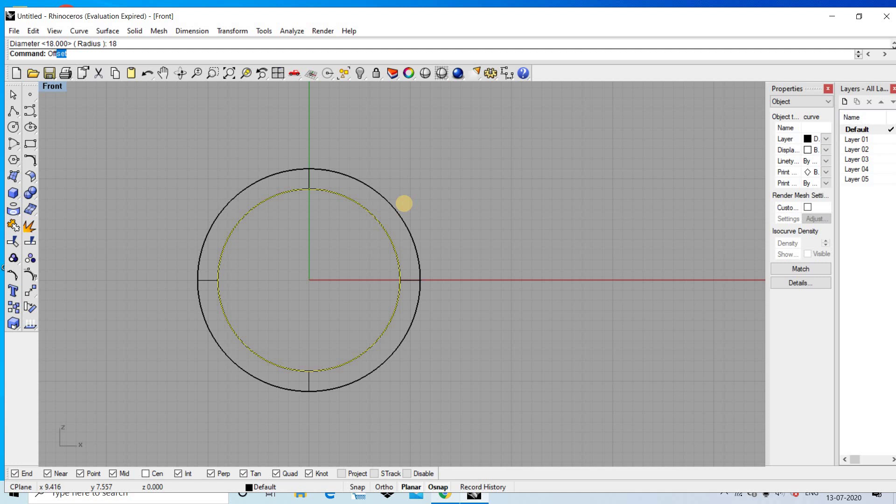
key("Return")
scroll(396, 219, "up", 3)
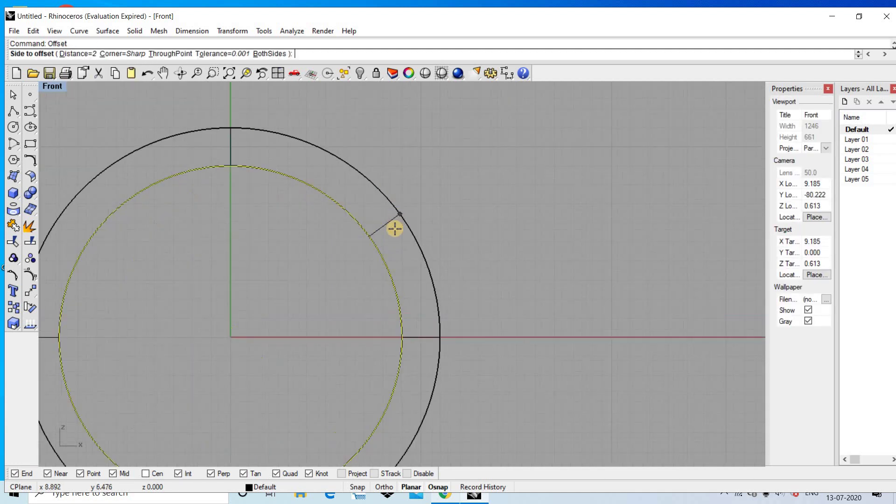
scroll(392, 234, "up", 3)
type("5")
key("Return")
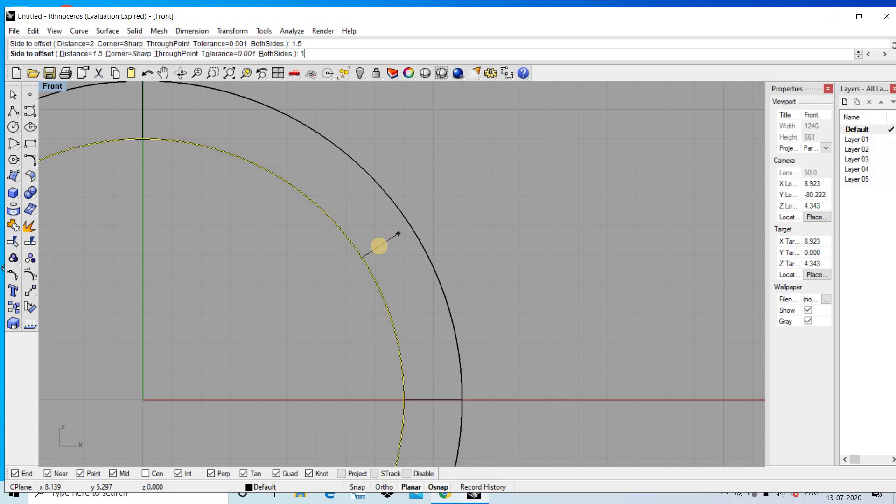
key("Return")
left_click(379, 246)
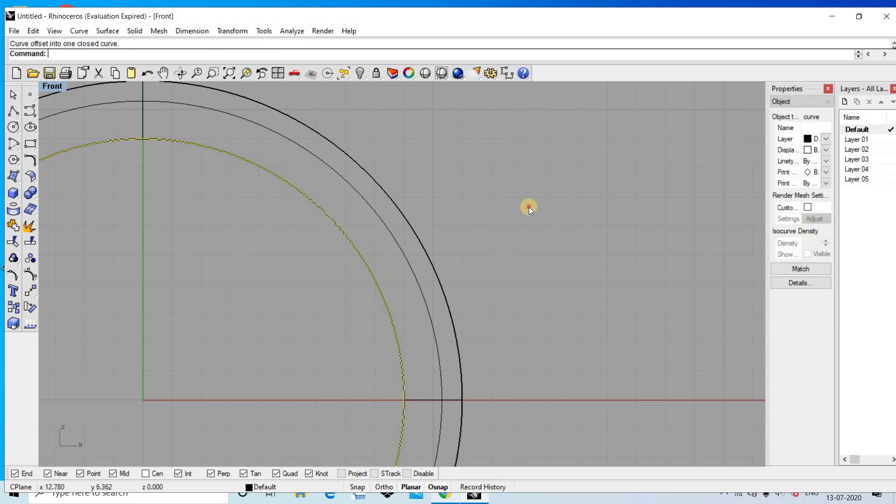
scroll(436, 239, "down", 2)
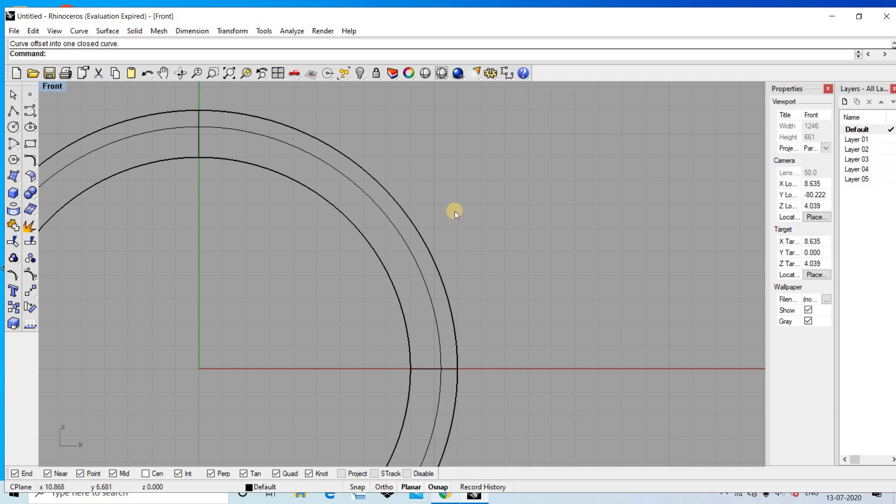
Step: Replace the offset with a new one 1.5 units outside the inner circle
key("ctrl+z")
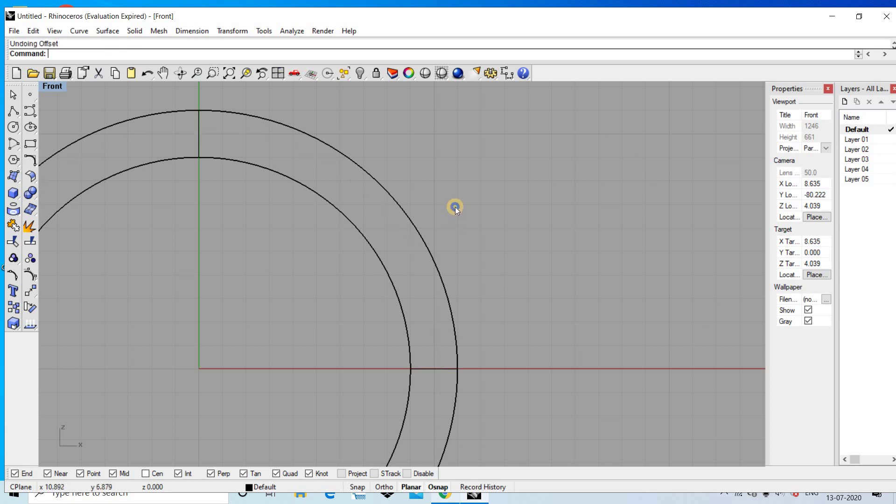
key("Return")
left_click(387, 279)
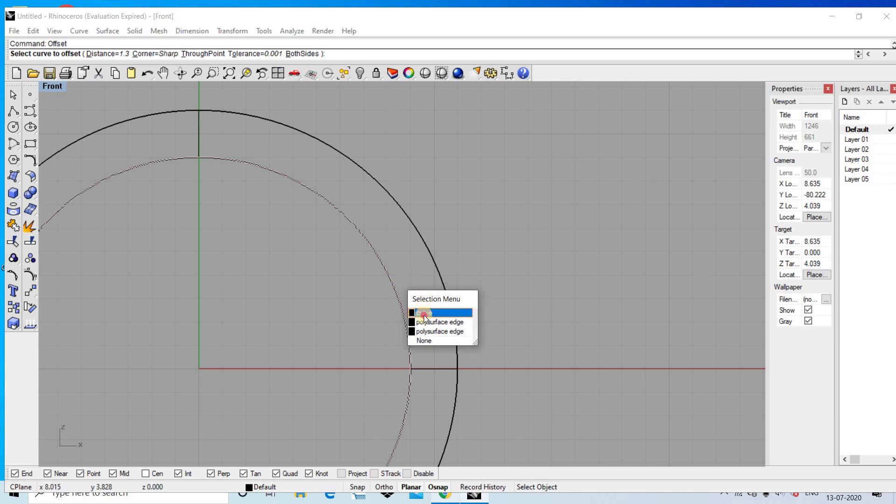
left_click(423, 311)
type("1.5")
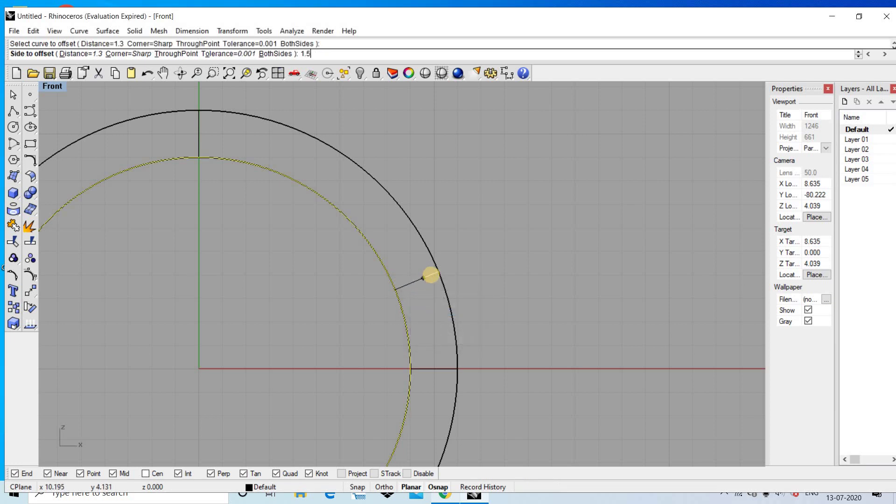
key("Return")
left_click(431, 275)
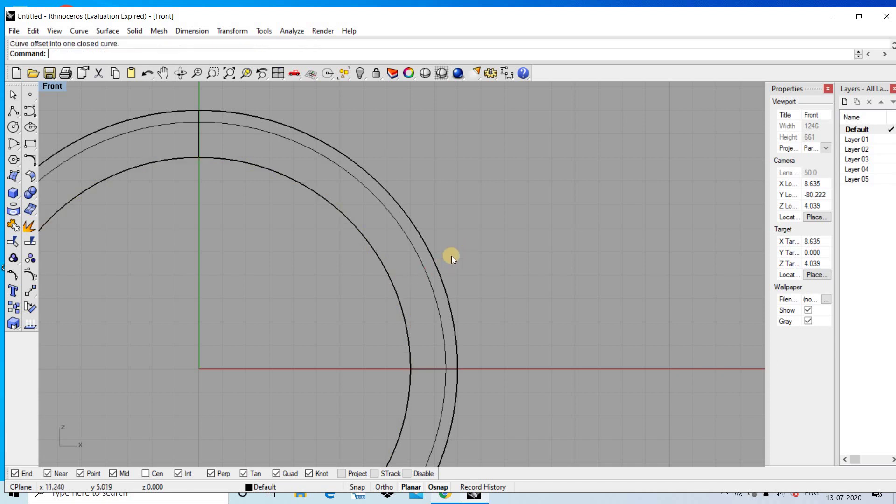
left_click(427, 279)
left_click_drag(476, 237, 467, 250)
Step: Hide the ring polysurface and the original inner circle
left_click(444, 295)
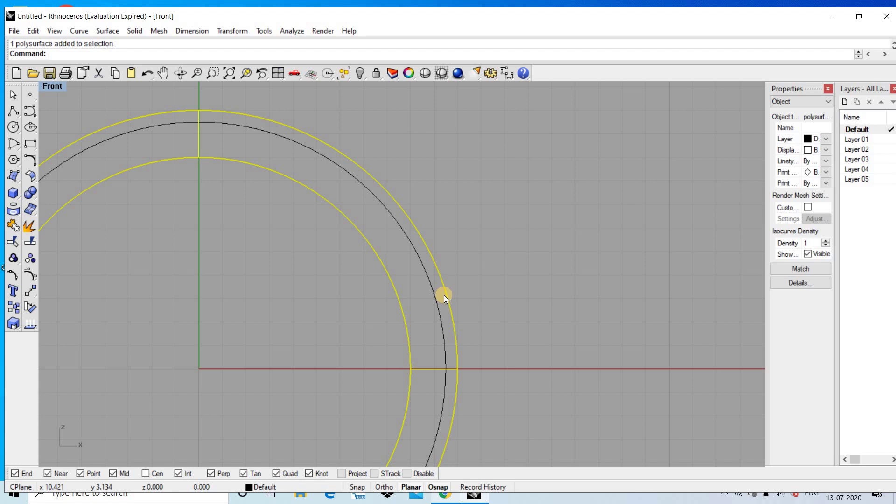
key("ctrl+h")
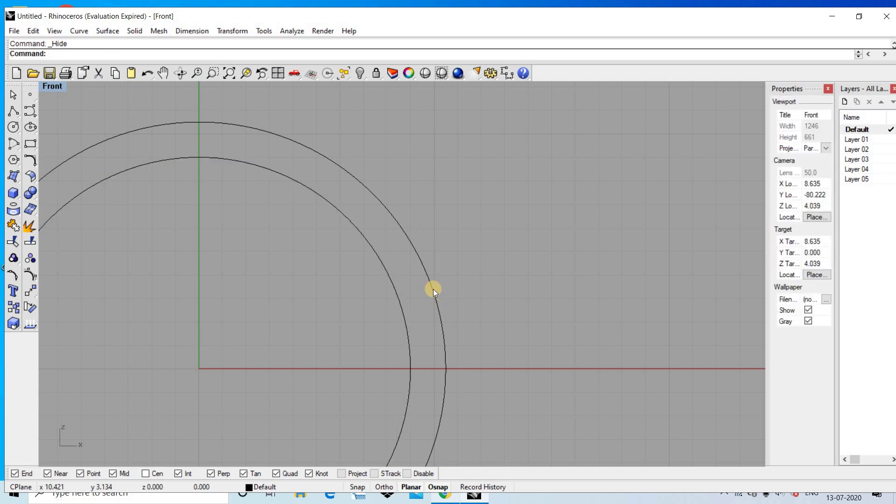
left_click(385, 328)
key("ctrl+h")
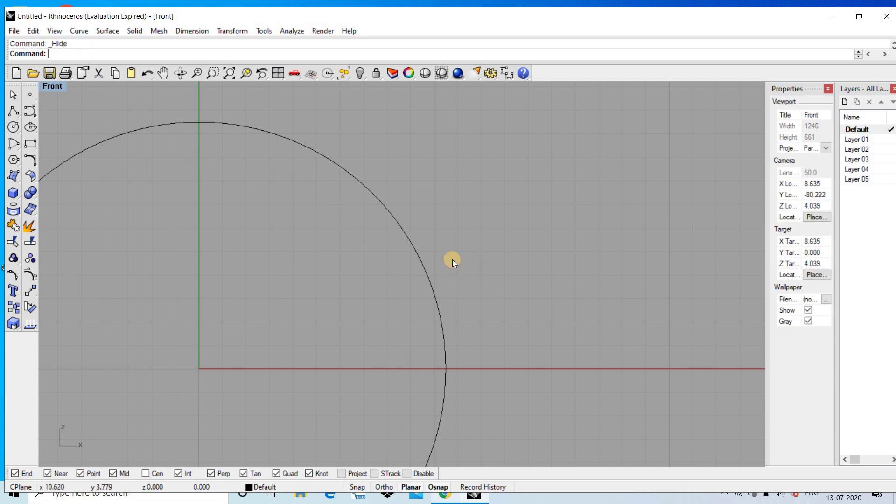
scroll(452, 259, "down", 5)
Step: Select the circle and turn on its control points in the four-view layout
key("ctrl+F4")
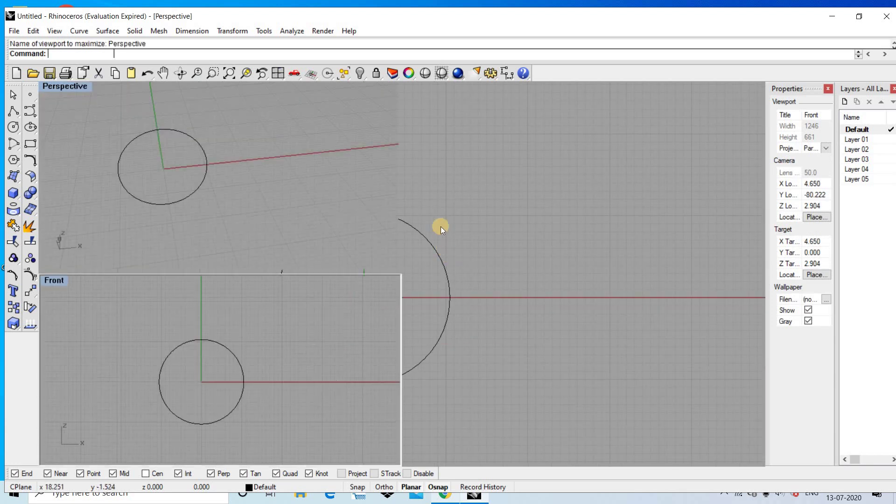
right_click_drag(441, 226, 365, 236)
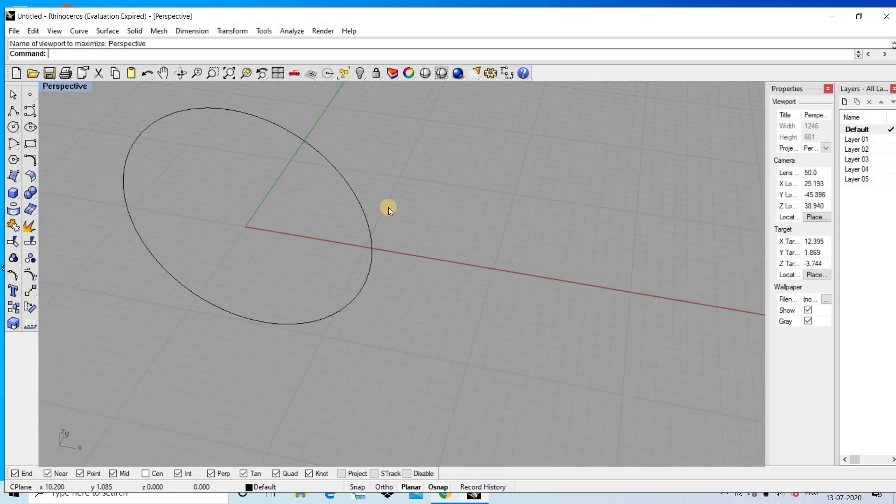
left_click(349, 236)
key("ctrl+m")
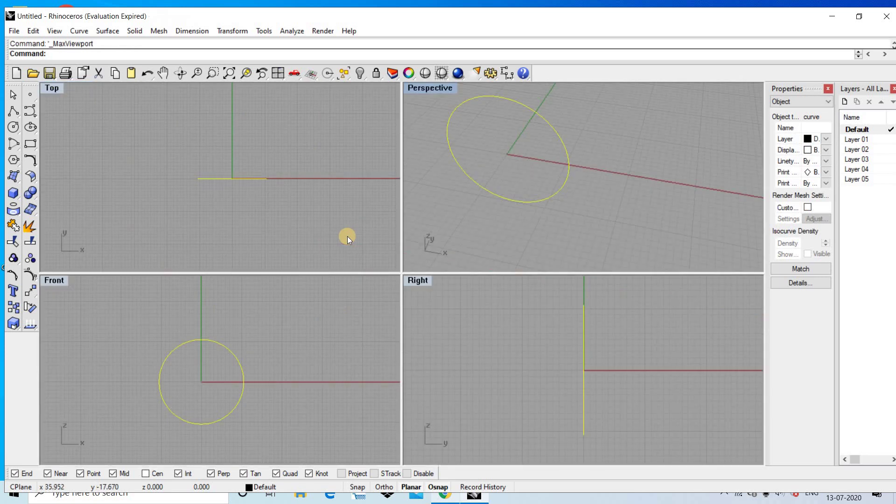
left_click(30, 291)
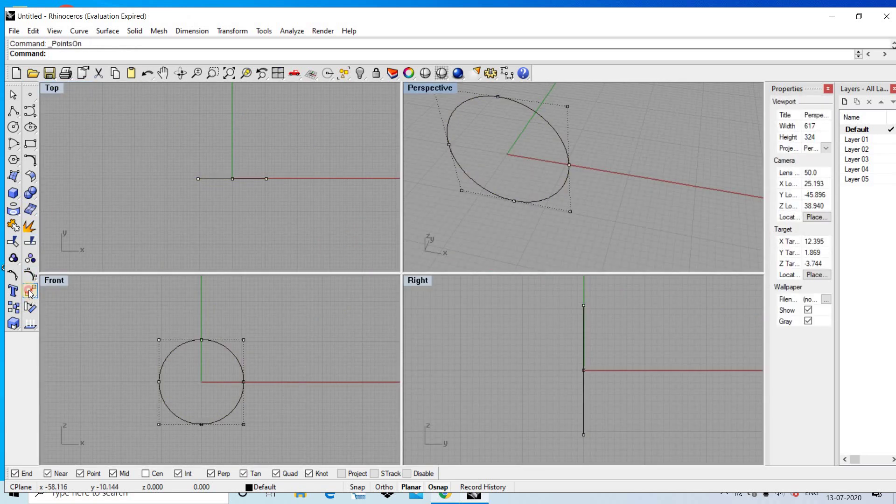
Step: Move one pair of opposite control points 3 units from the origin
left_click(30, 291)
scroll(273, 252, "down", 3)
scroll(573, 129, "down", 3)
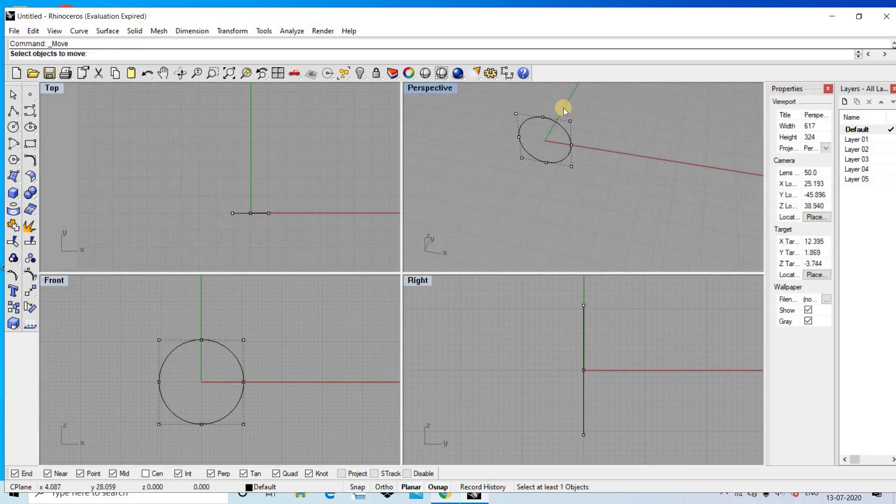
left_click(570, 121)
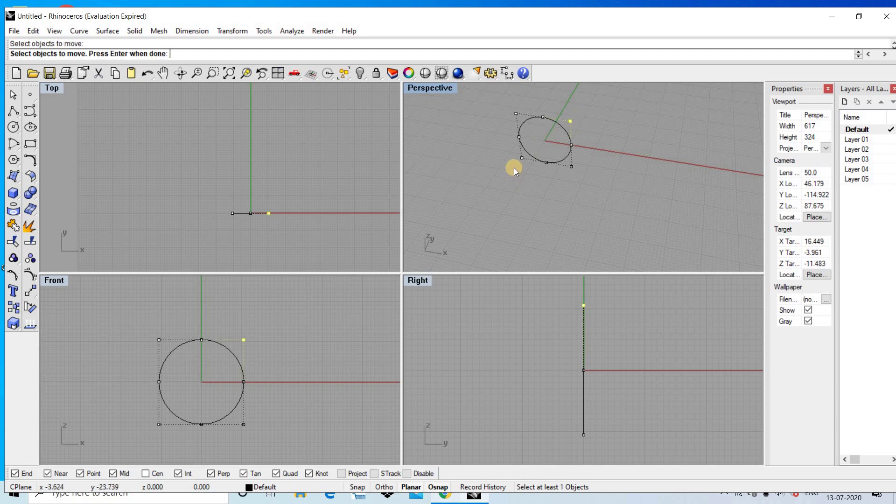
scroll(515, 165, "up", 3)
left_click(527, 149)
right_click(616, 352)
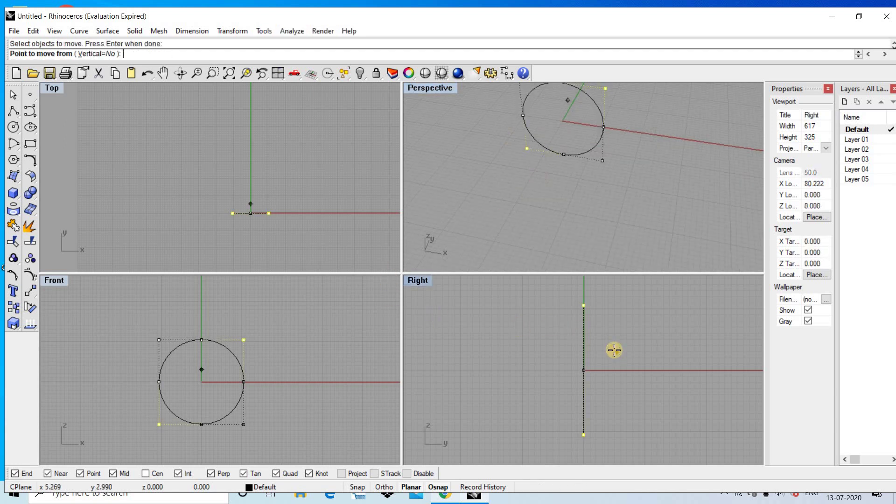
type("0")
key("Return")
type("3")
key("Return")
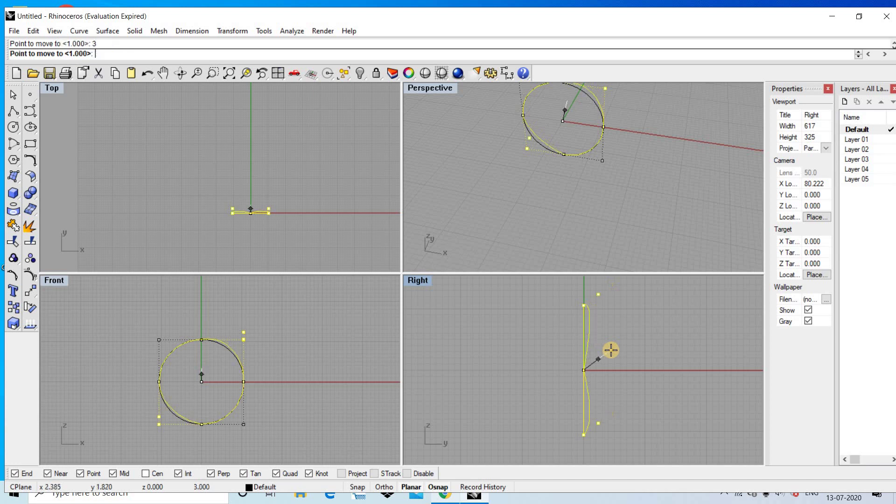
Step: Move the other pair of opposite control points 3 units the opposite way
left_click(671, 362)
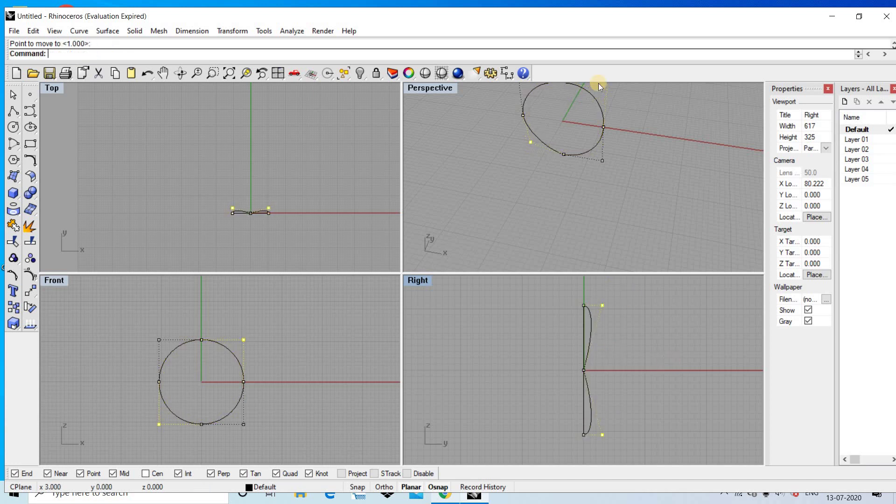
right_click_drag(594, 147, 531, 113)
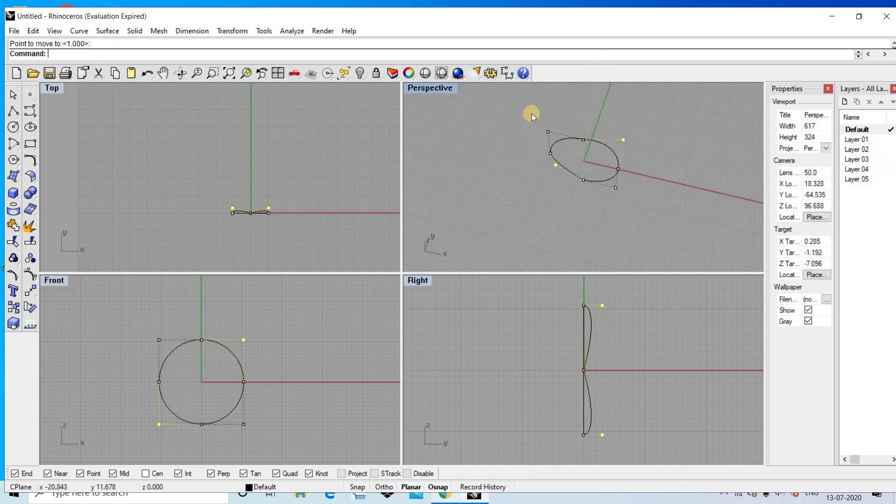
left_click_drag(531, 113, 559, 146)
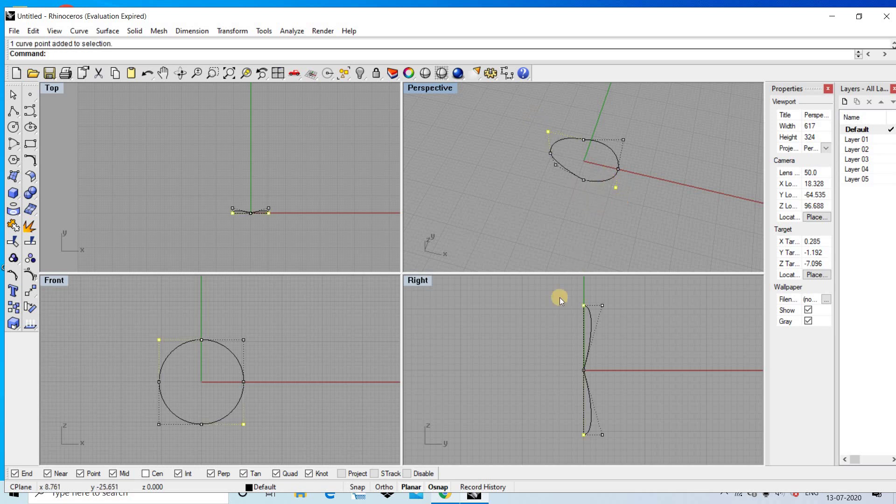
right_click(542, 386)
type("0")
key("Return")
type("3")
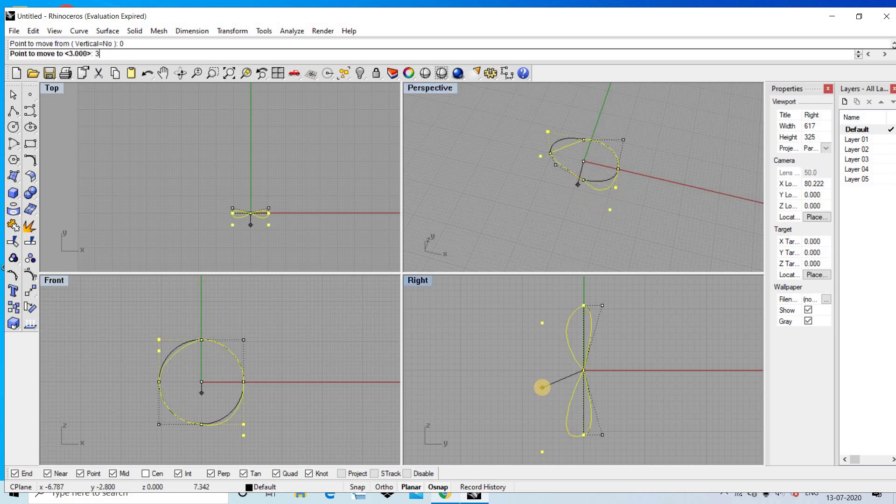
key("Return")
left_click(518, 365)
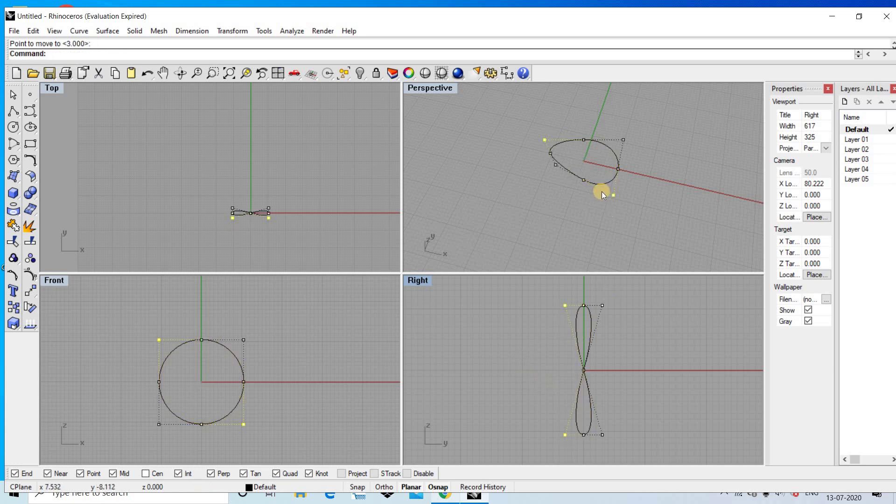
key("Escape")
left_click(601, 144)
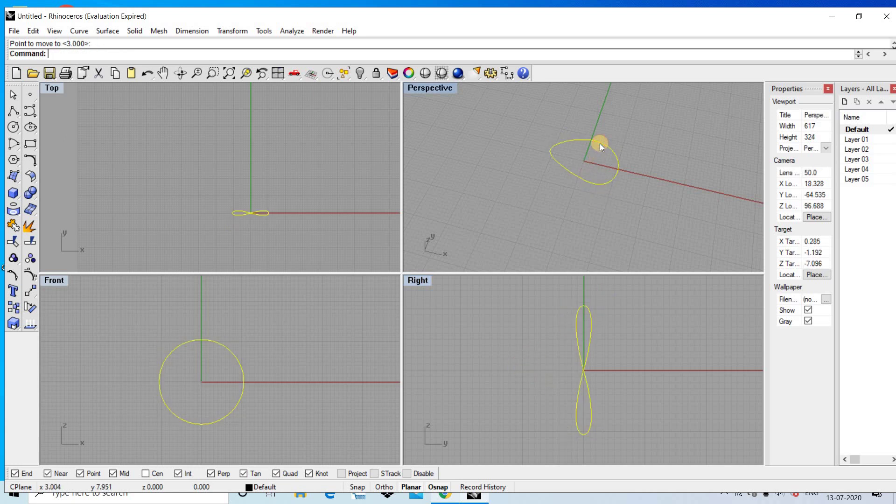
Step: Rebuild the twisted loop with 27 points at degree 4, previewing before confirming
type("rebuild")
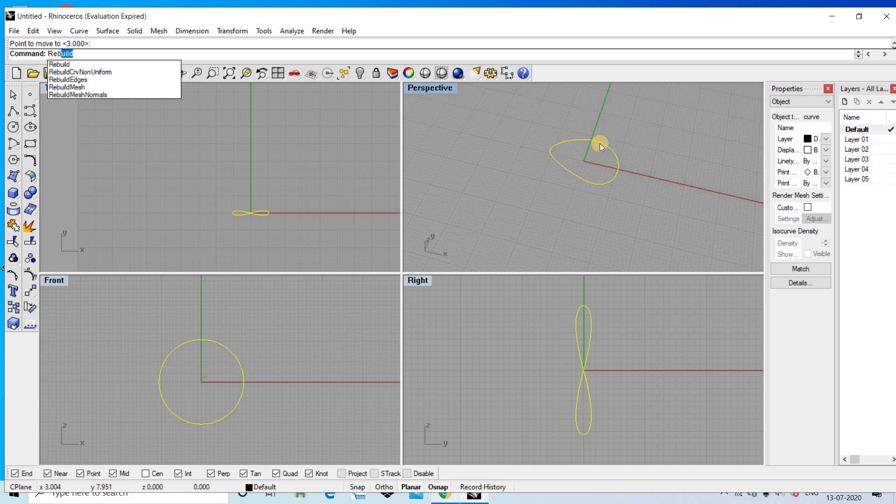
key("Return")
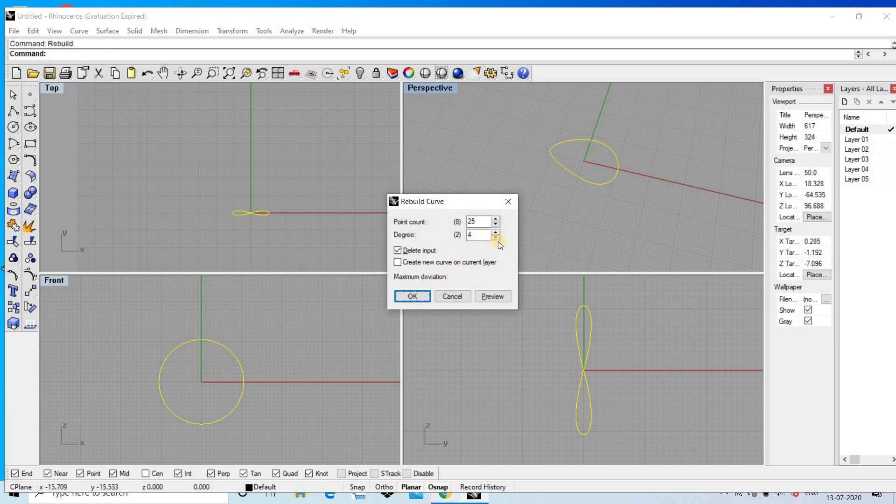
left_click(491, 295)
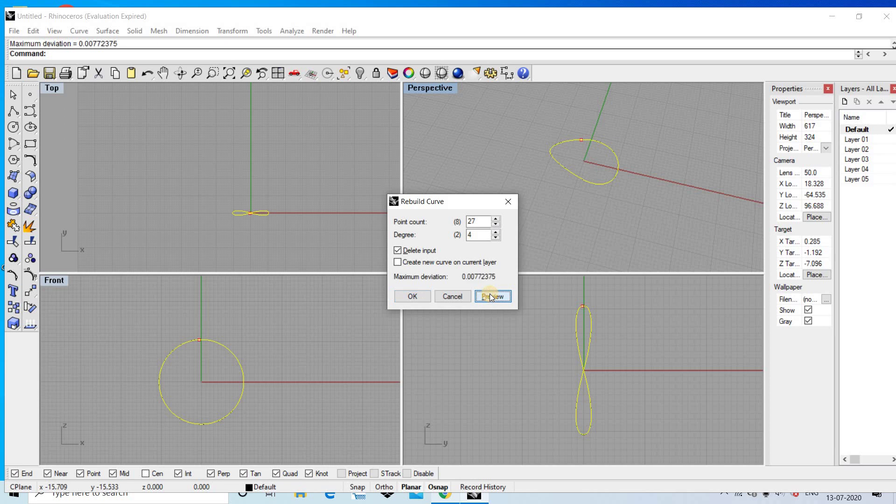
left_click(420, 298)
mouse_move(507, 112)
right_mouse_down()
mouse_move(626, 161)
mouse_move(559, 187)
right_mouse_up()
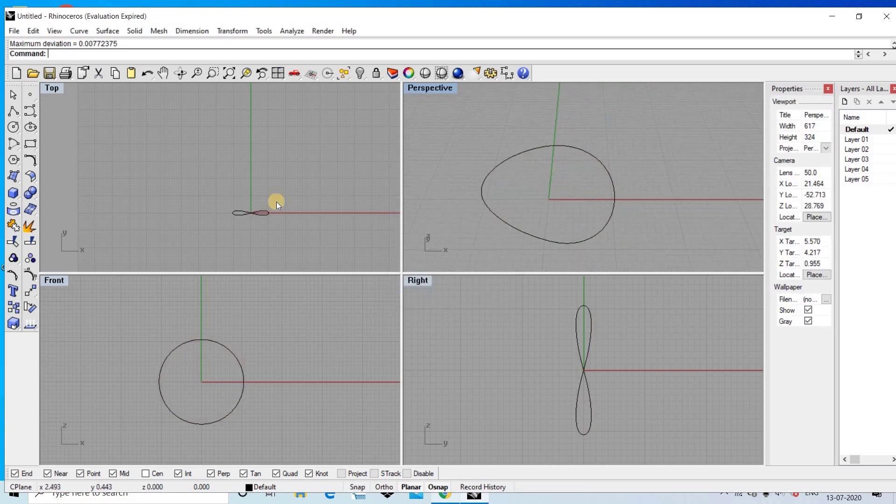
Step: Draw a 2 by 2 rounded-corner rectangle starting at the twisted curve's end
left_click(37, 151)
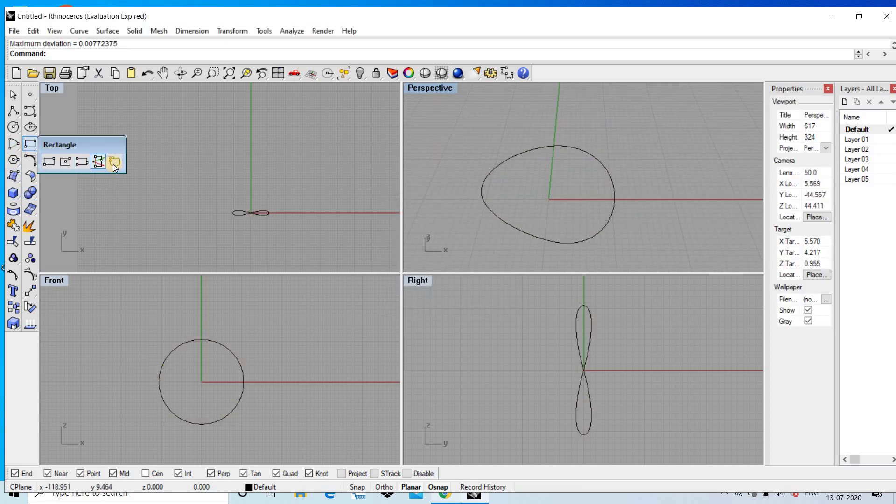
left_click(113, 163)
scroll(677, 210, "up", 3)
scroll(622, 188, "up", 3)
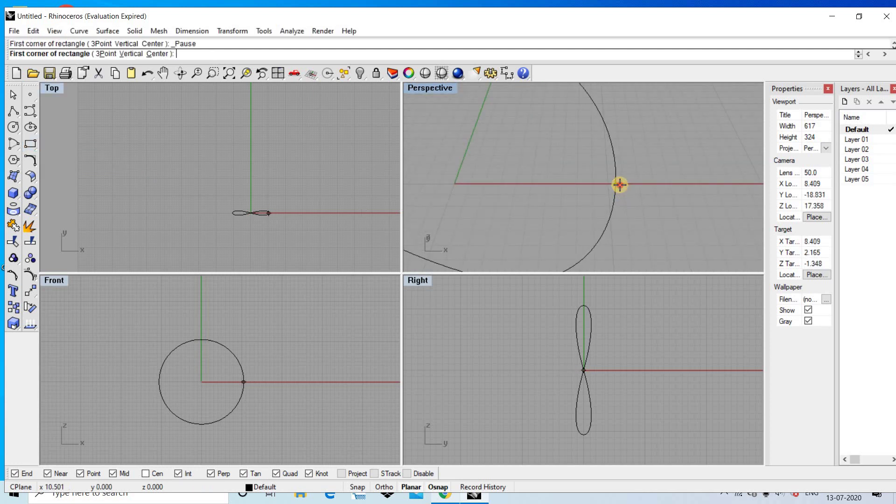
left_click(621, 188)
scroll(650, 200, "down", 5)
scroll(649, 226, "up", 1)
type("2")
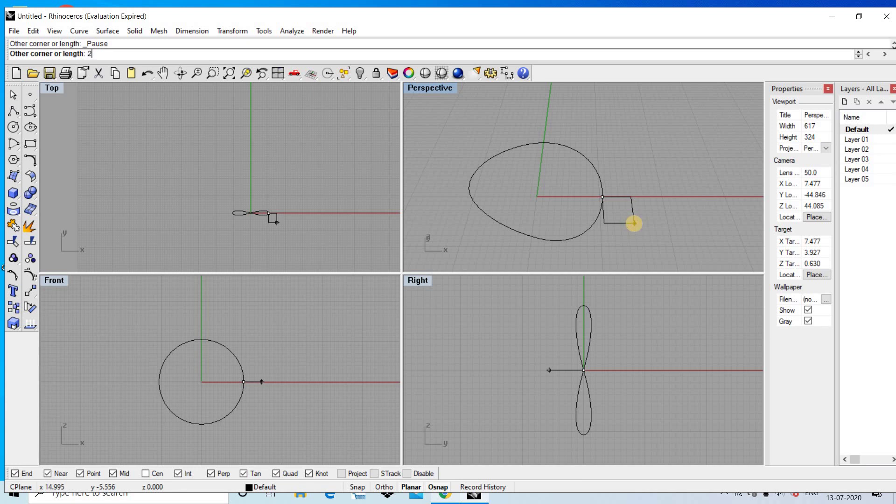
key("Return")
key("Return")
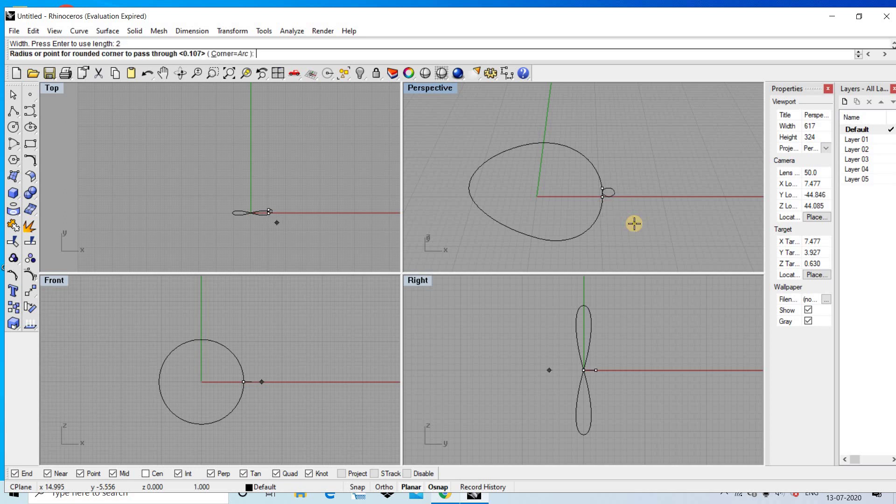
scroll(614, 184, "up", 3)
scroll(619, 204, "up", 3)
scroll(619, 204, "up", 3)
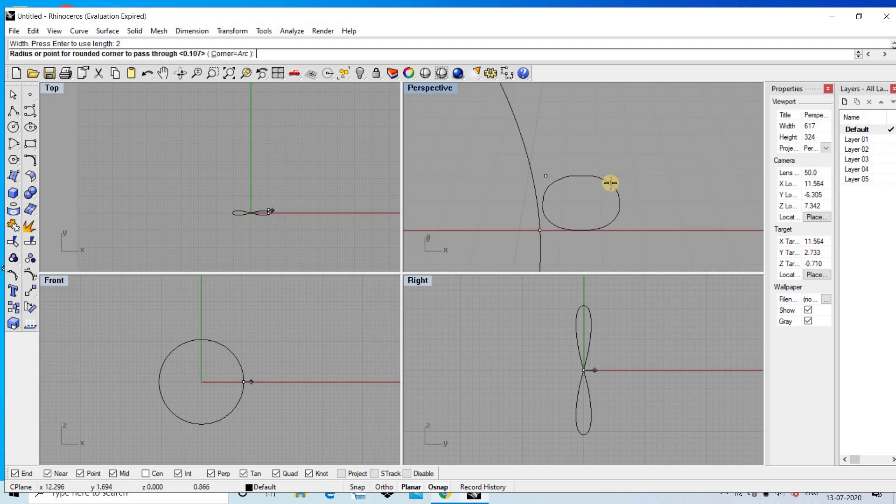
scroll(609, 185, "up", 2)
scroll(615, 172, "up", 2)
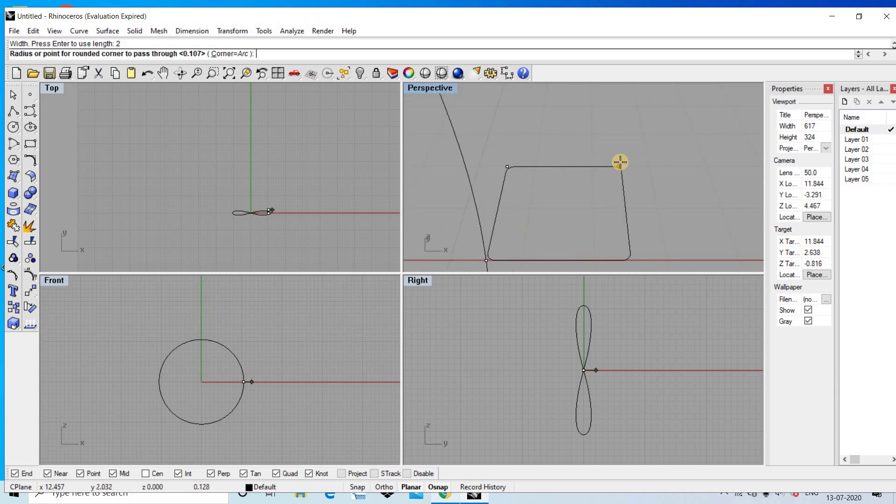
left_click(621, 162)
scroll(602, 182, "down", 3)
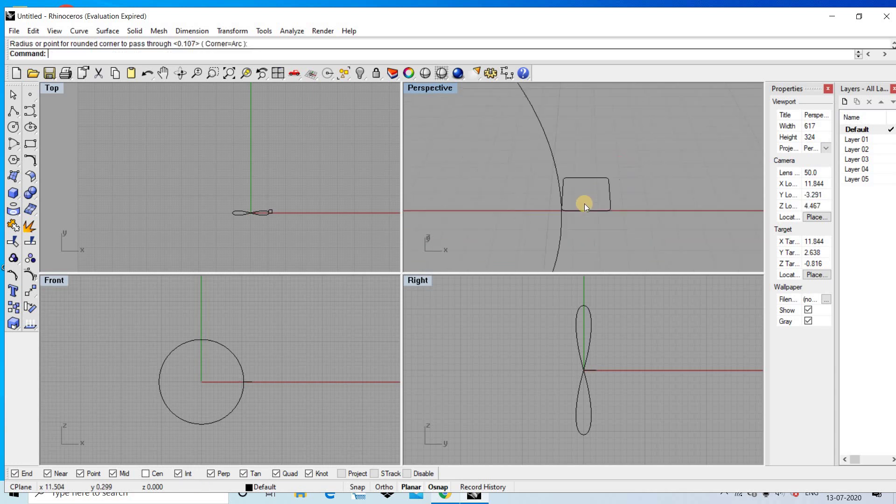
right_click_drag(584, 203, 555, 252)
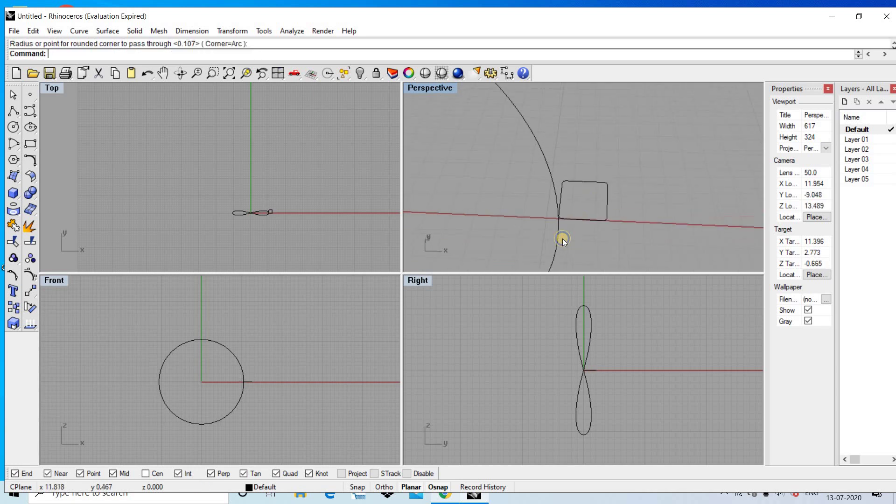
Step: Move the rounded rectangle so it sits on the curve's end point
left_click(35, 293)
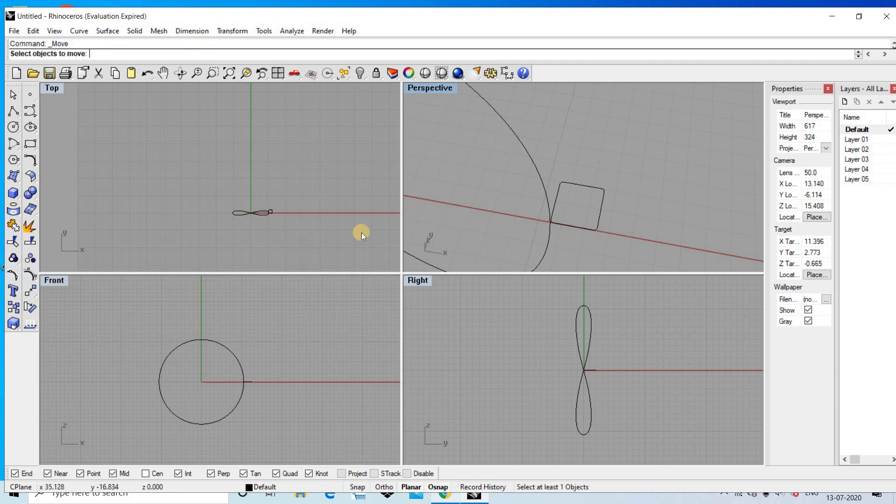
left_click(561, 190)
key("Return")
left_click(555, 201)
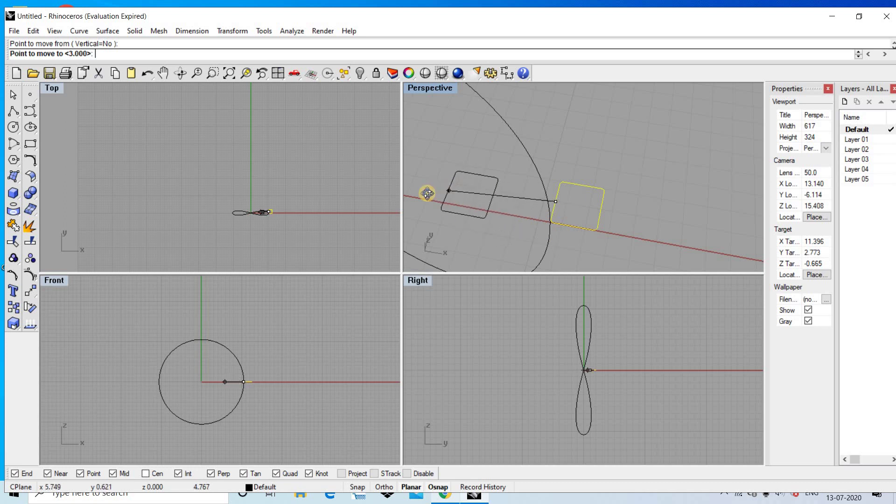
right_click_drag(424, 194, 863, 212)
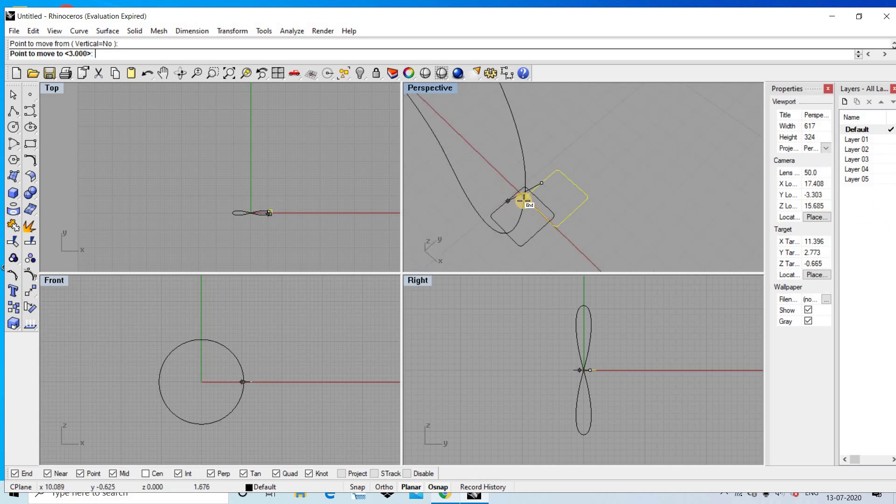
scroll(523, 200, "up", 1)
scroll(521, 201, "up", 1)
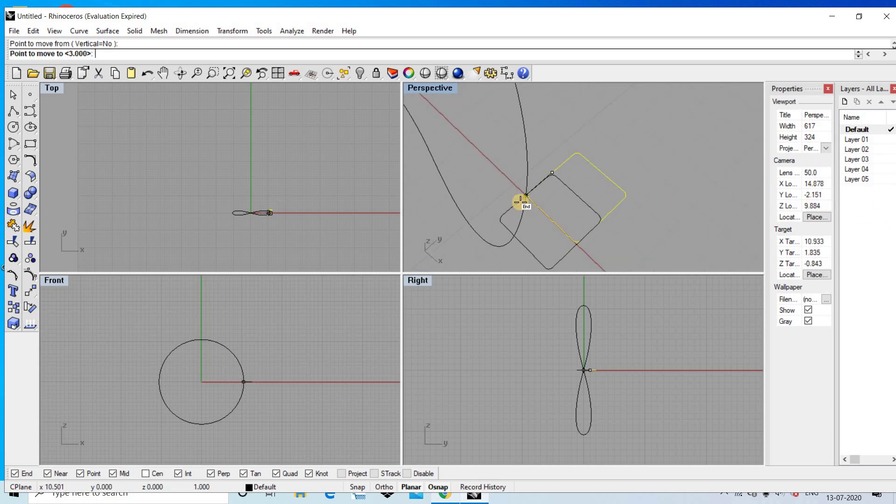
left_click(520, 202)
mouse_move(531, 183)
right_mouse_down()
mouse_move(589, 181)
mouse_move(537, 183)
mouse_move(578, 172)
mouse_move(460, 171)
right_mouse_up()
Step: Sweep1 the rounded rectangle along the twisted curve to create the band, then preview it shaded
type("Sweep1")
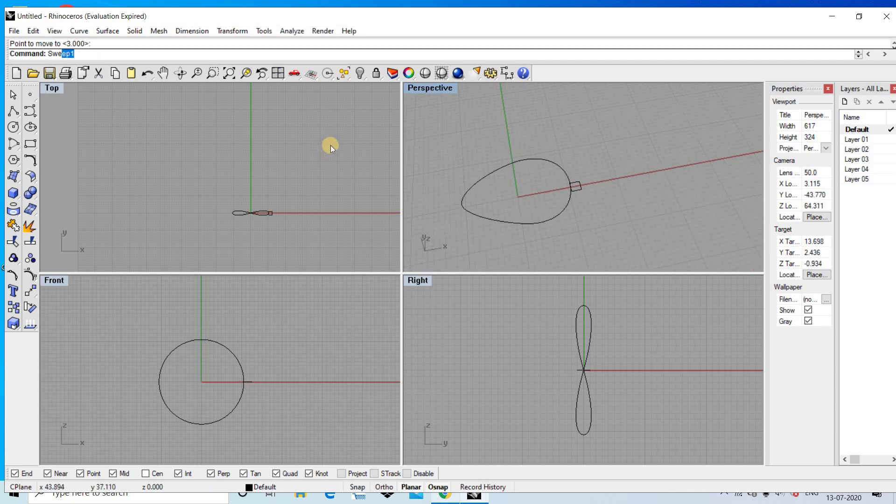
key("Return")
left_click(582, 186)
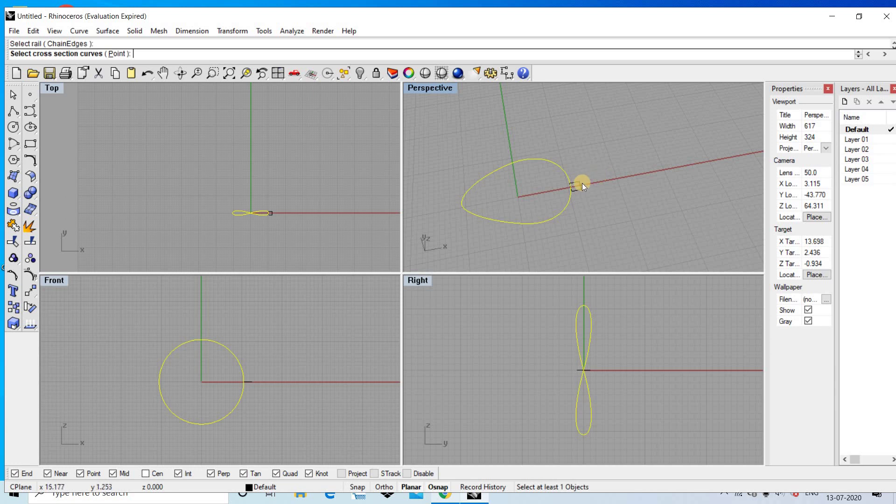
left_click(583, 181)
key("Return")
key("Return")
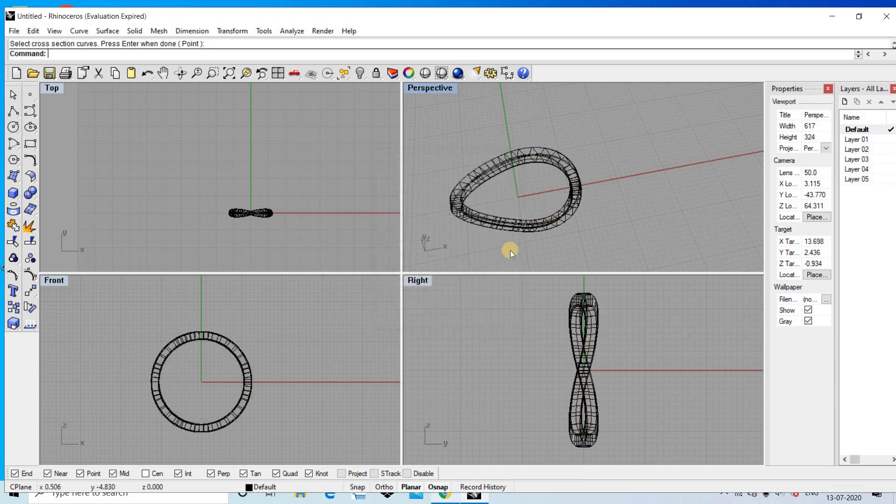
left_click(425, 73)
mouse_move(570, 126)
right_mouse_down()
mouse_move(546, 160)
mouse_move(601, 138)
right_mouse_up()
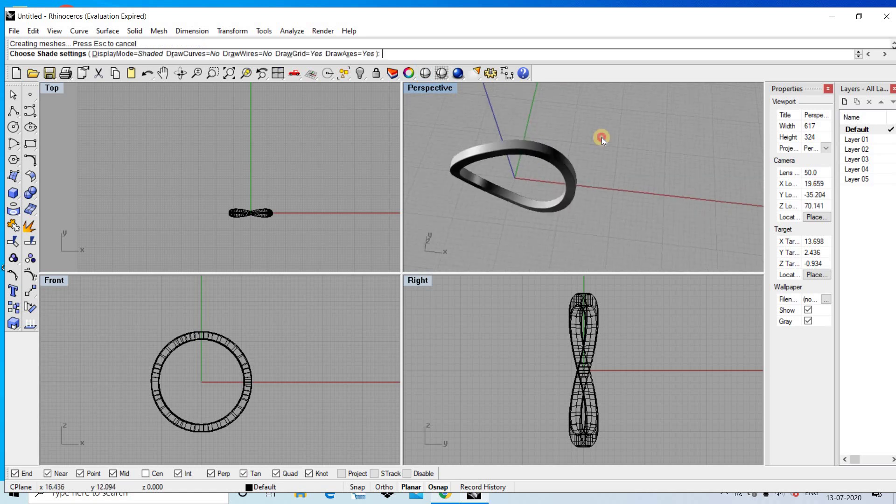
Step: Show the hidden plain ring, then shade and maximize the Perspective view around both rings
key("ctrl+shift+h")
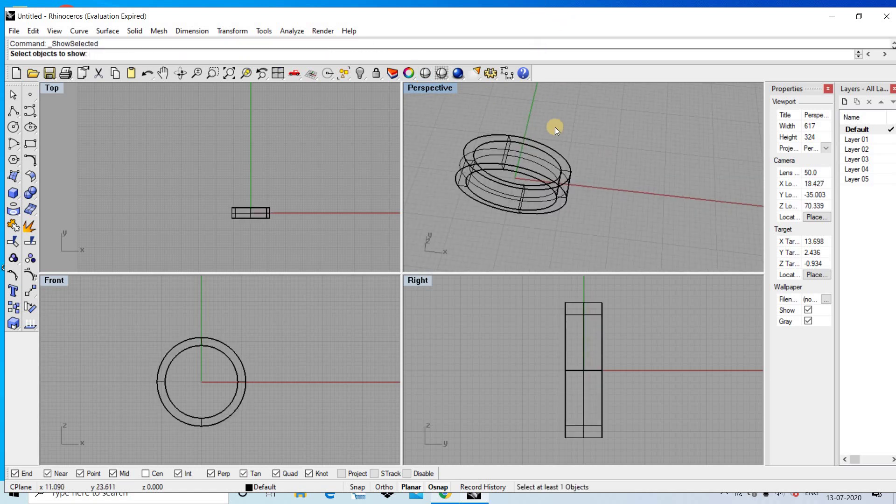
left_click(533, 198)
key("Return")
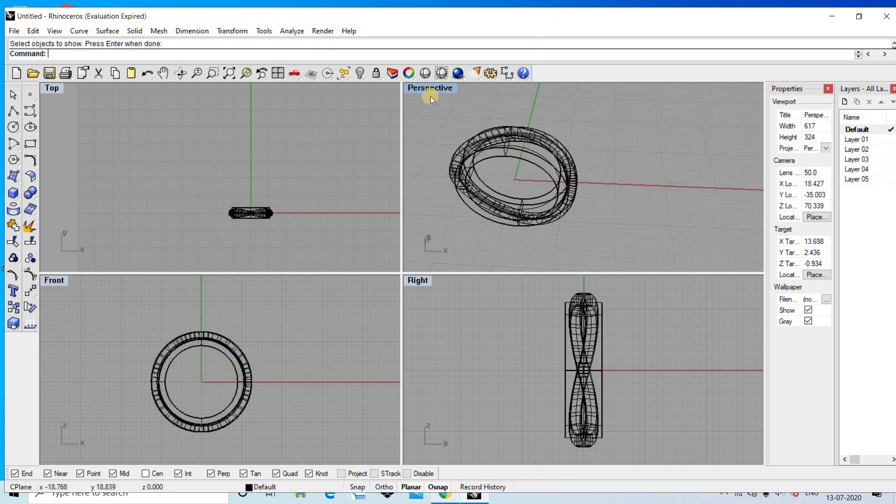
left_click(424, 74)
key("ctrl+m")
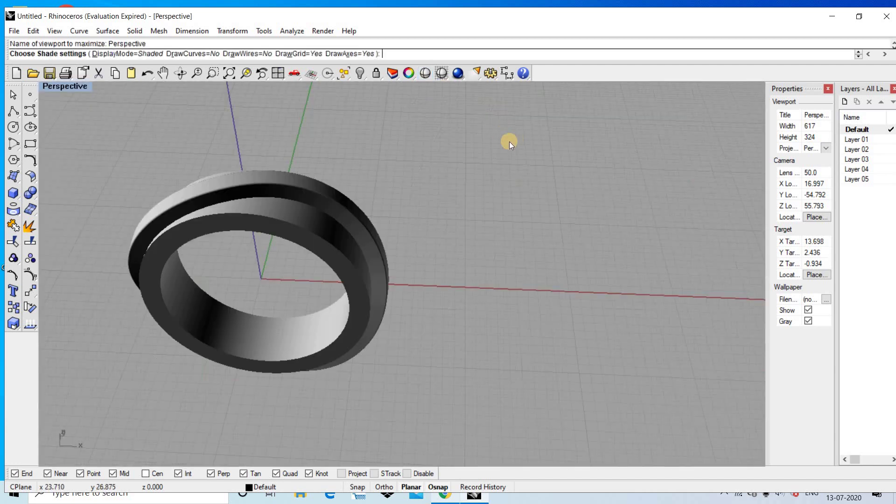
mouse_move(508, 141)
right_mouse_down()
mouse_move(420, 197)
mouse_move(475, 167)
right_mouse_up()
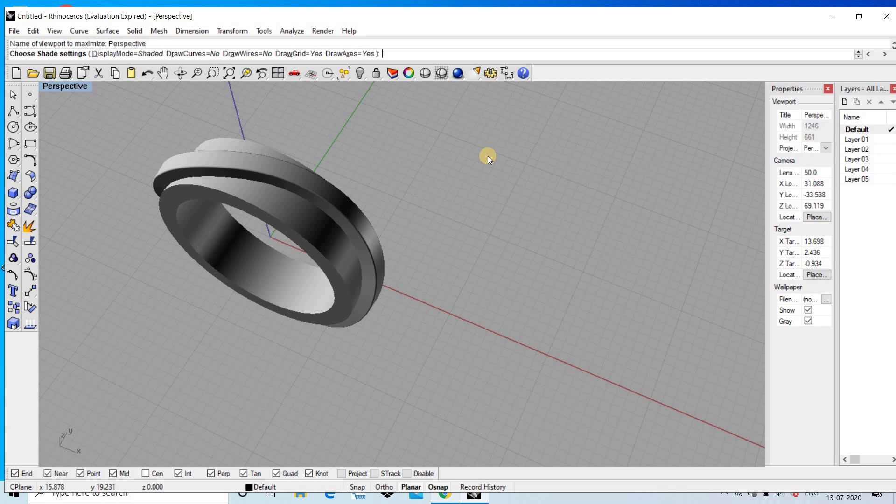
right_click_drag(421, 238, 2, 154)
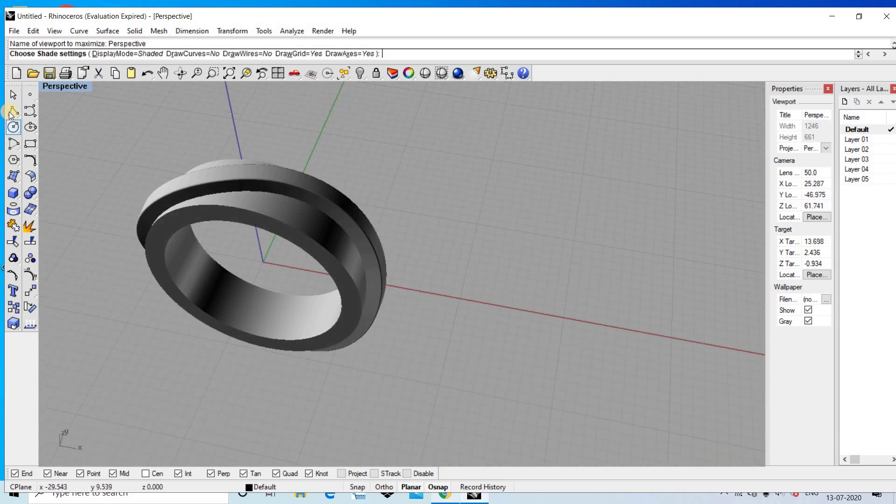
Step: Return to wireframe and orbit the rings edge-on and from above
key("Escape")
mouse_move(278, 176)
right_mouse_down()
mouse_move(303, 208)
mouse_move(166, 197)
right_mouse_up()
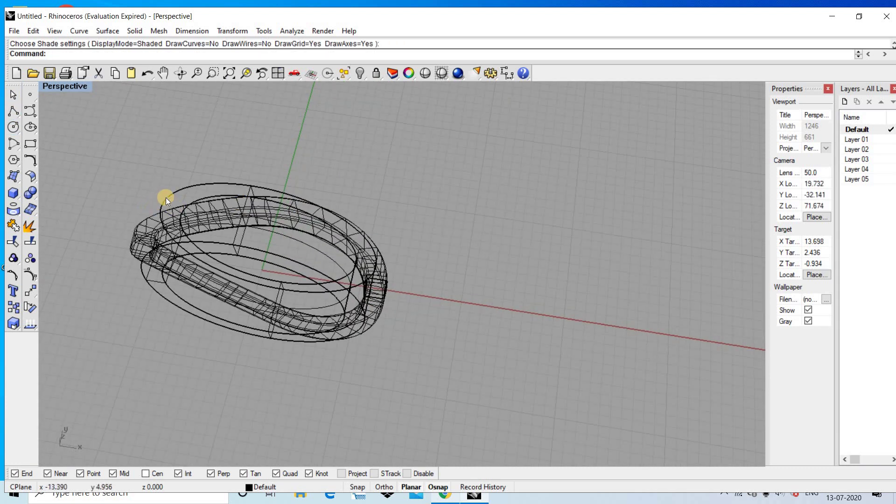
mouse_move(251, 227)
right_mouse_down()
mouse_move(354, 194)
mouse_move(407, 212)
mouse_move(416, 168)
mouse_move(376, 285)
mouse_move(481, 280)
right_mouse_up()
scroll(434, 283, "up", 5)
scroll(394, 254, "up", 3)
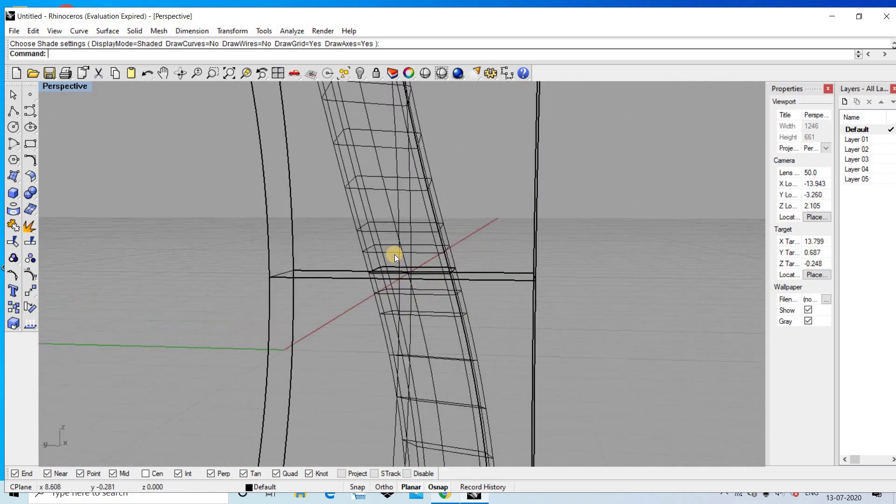
scroll(380, 199, "up", 1)
left_click(386, 193)
mouse_move(376, 236)
right_mouse_down()
mouse_move(381, 249)
mouse_move(492, 172)
right_mouse_up()
left_click(492, 172)
scroll(300, 139, "down", 5)
mouse_move(300, 139)
right_mouse_down()
mouse_move(352, 127)
mouse_move(44, 168)
right_mouse_up()
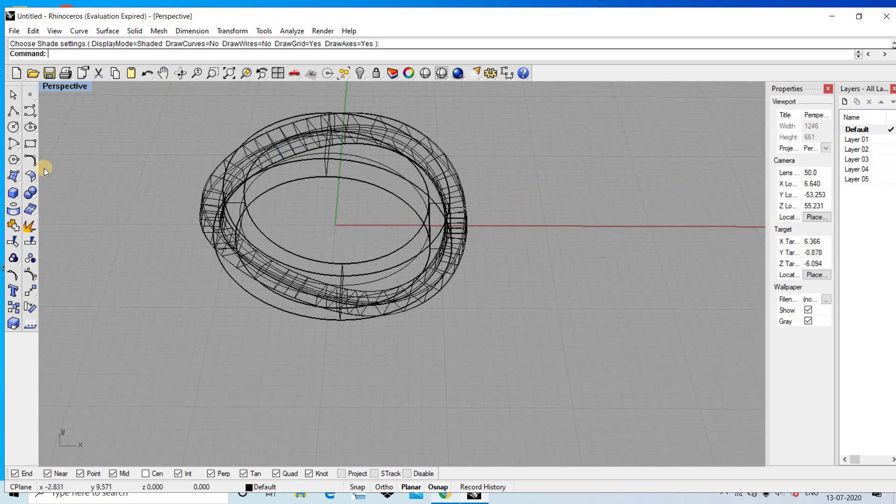
left_click(25, 198)
Step: BooleanDifference the twisted band out of the plain ring to carve the groove
left_click(61, 209)
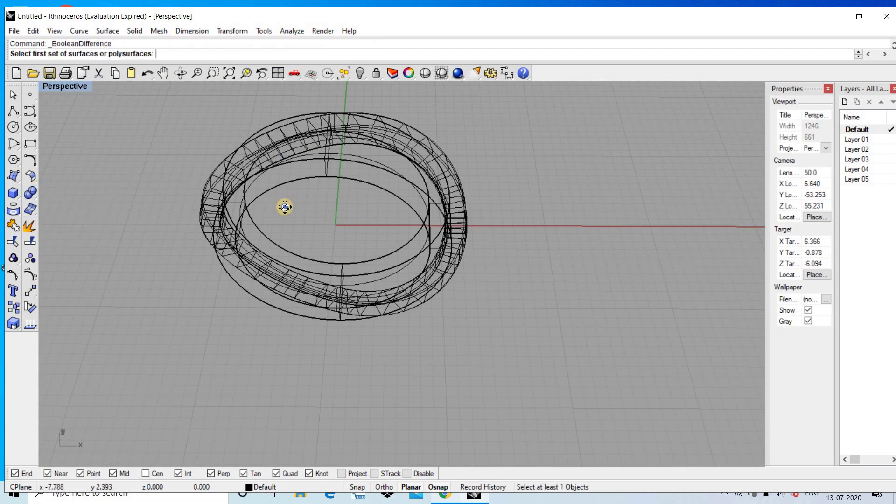
left_click(299, 192)
right_click_drag(324, 172, 349, 184)
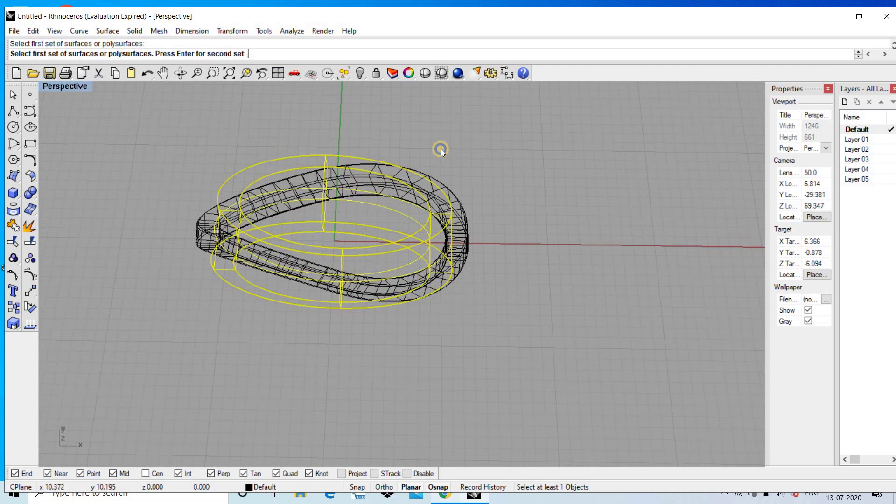
key("Return")
scroll(364, 175, "up", 2)
left_click(365, 174)
scroll(436, 142, "down", 4)
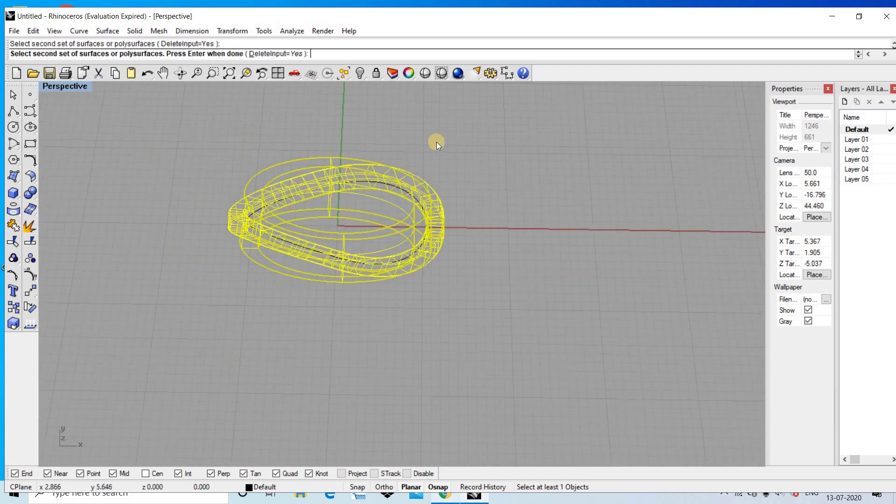
key("Return")
Step: Inspect the carved ring shaded from several orbit angles
mouse_move(434, 171)
right_mouse_down()
mouse_move(374, 206)
mouse_move(426, 91)
right_mouse_up()
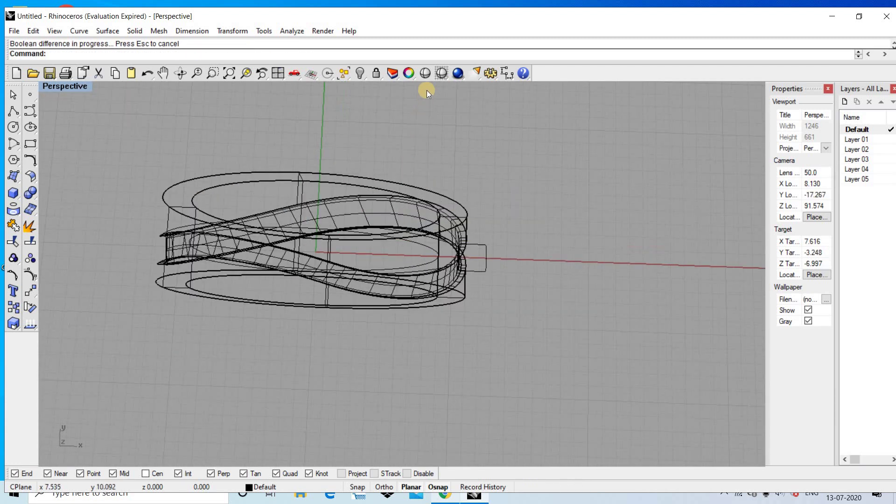
left_click(425, 74)
mouse_move(382, 131)
right_mouse_down()
mouse_move(407, 129)
mouse_move(304, 158)
mouse_move(410, 145)
mouse_move(388, 176)
mouse_move(380, 176)
mouse_move(426, 169)
mouse_move(517, 132)
mouse_move(390, 194)
mouse_move(458, 182)
mouse_move(362, 190)
mouse_move(454, 196)
mouse_move(362, 220)
mouse_move(341, 200)
mouse_move(424, 208)
mouse_move(382, 267)
mouse_move(364, 187)
mouse_move(286, 168)
mouse_move(287, 155)
mouse_move(302, 194)
mouse_move(260, 208)
mouse_move(246, 192)
mouse_move(245, 211)
right_mouse_up()
scroll(245, 211, "down", 5)
mouse_move(340, 236)
right_mouse_down()
mouse_move(436, 243)
mouse_move(344, 223)
mouse_move(354, 239)
mouse_move(352, 195)
mouse_move(406, 180)
mouse_move(366, 220)
right_mouse_up()
scroll(366, 220, "up", 3)
scroll(387, 195, "up", 3)
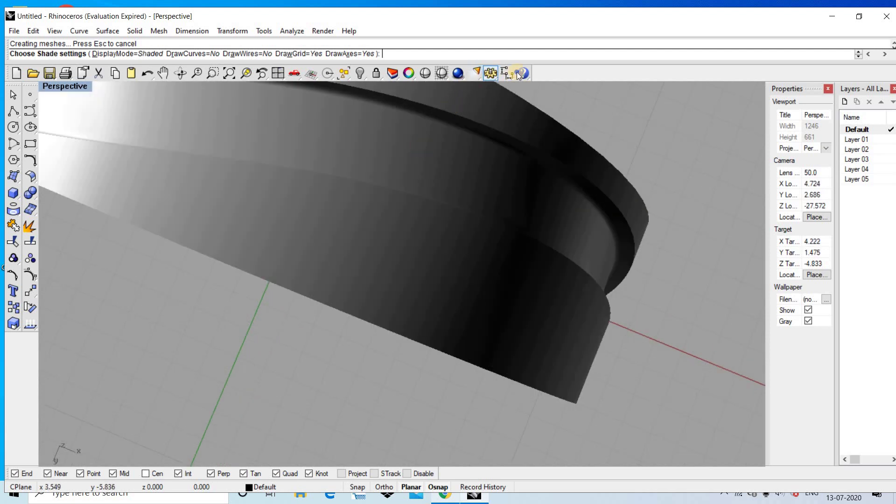
Step: Start a dimension across the ring's channel, then cancel it without keeping it
left_click(503, 76)
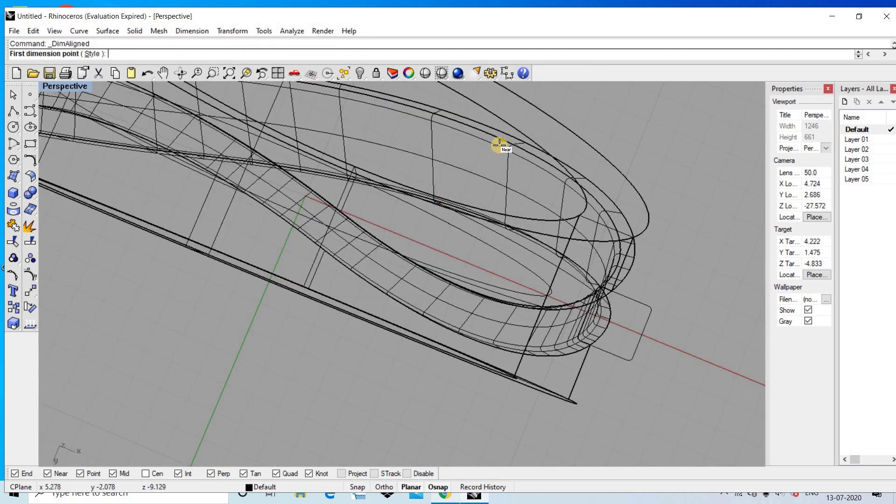
scroll(499, 145, "up", 1)
mouse_move(519, 198)
right_mouse_down()
mouse_move(400, 195)
mouse_move(434, 234)
mouse_move(464, 186)
mouse_move(447, 150)
mouse_move(427, 148)
right_mouse_up()
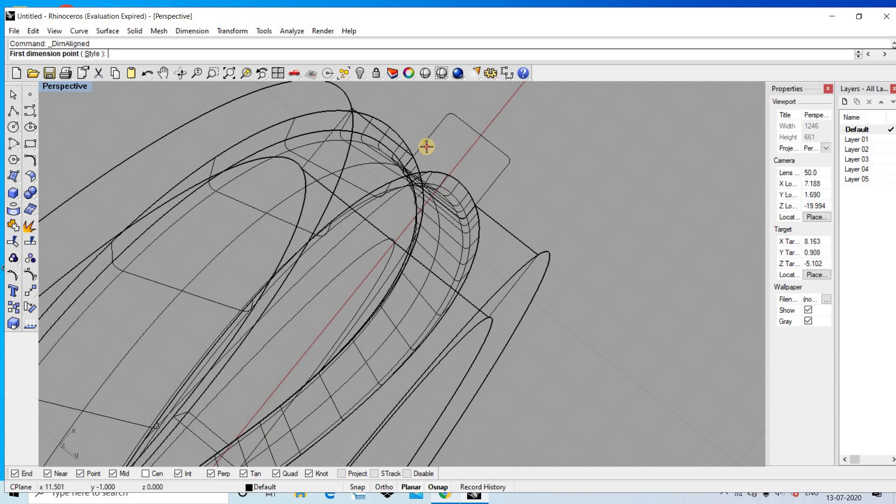
left_click(427, 147)
left_click(490, 191)
right_click_drag(491, 191, 490, 193)
key("Escape")
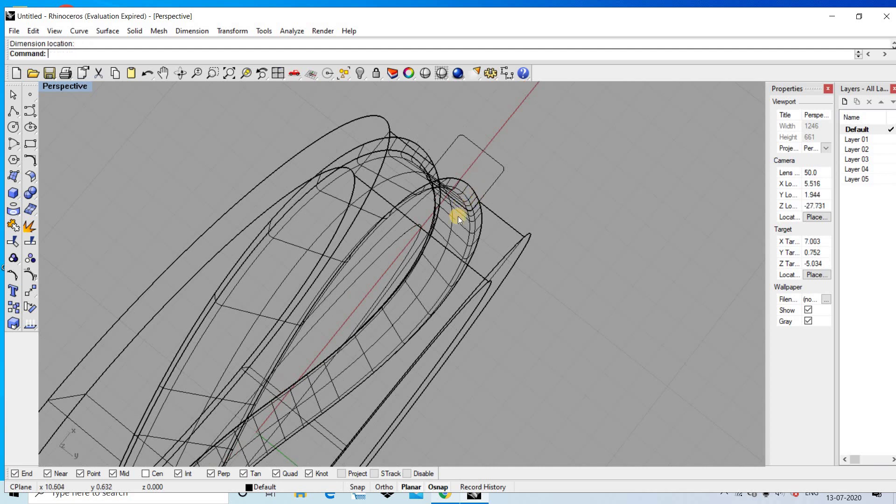
Step: Shade the Perspective view, zoom extents and orbit to face the whole twisted ring
left_click(435, 75)
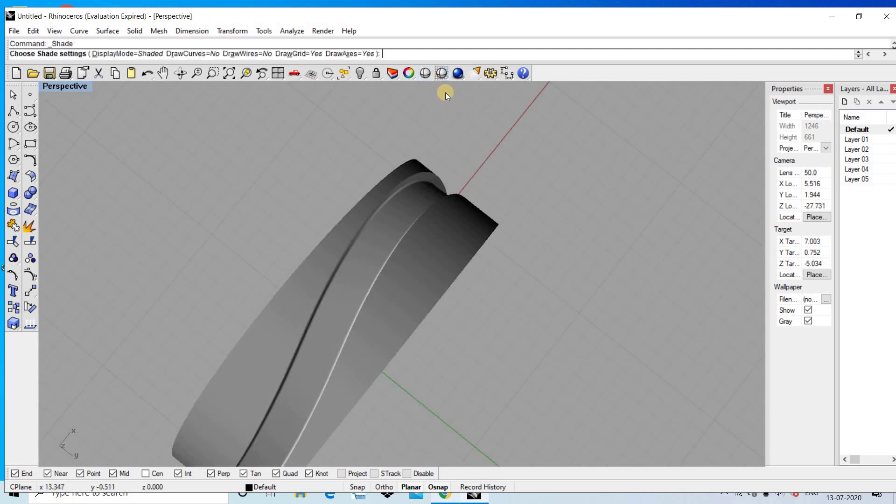
left_click(441, 74)
mouse_move(456, 216)
right_mouse_down()
mouse_move(334, 238)
mouse_move(273, 138)
mouse_move(249, 66)
right_mouse_up()
left_click(223, 77)
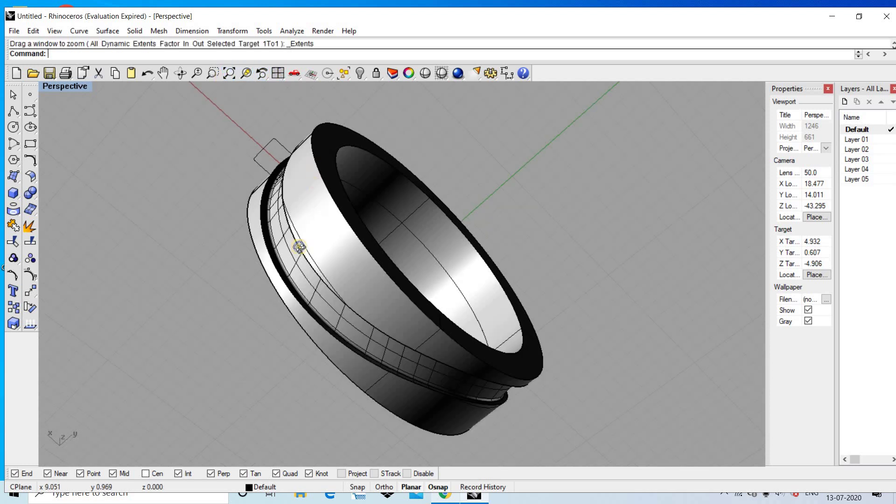
mouse_move(299, 245)
right_mouse_down()
mouse_move(386, 209)
mouse_move(361, 292)
mouse_move(360, 278)
mouse_move(433, 274)
mouse_move(354, 257)
mouse_move(366, 266)
mouse_move(394, 246)
mouse_move(384, 217)
right_mouse_up()
scroll(354, 257, "down", 3)
scroll(337, 245, "up", 2)
Step: Move the band's centre curve onto Layer 03
scroll(383, 217, "up", 2)
left_click(369, 212)
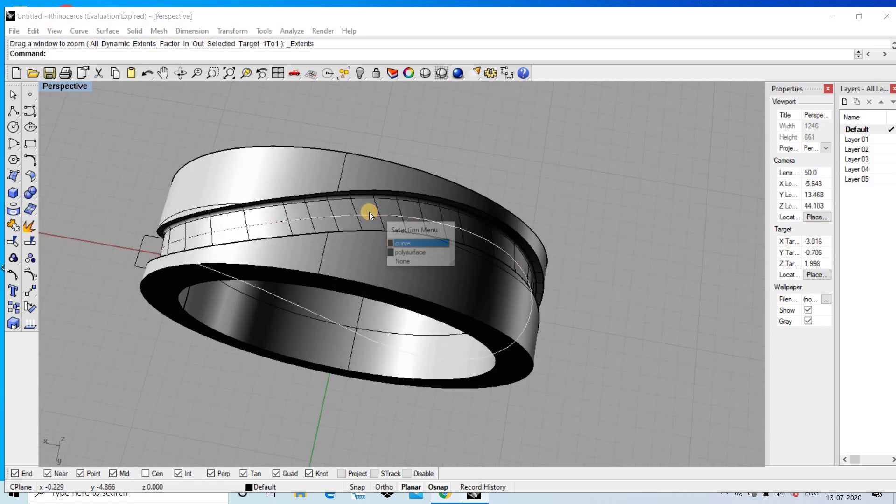
left_click(396, 243)
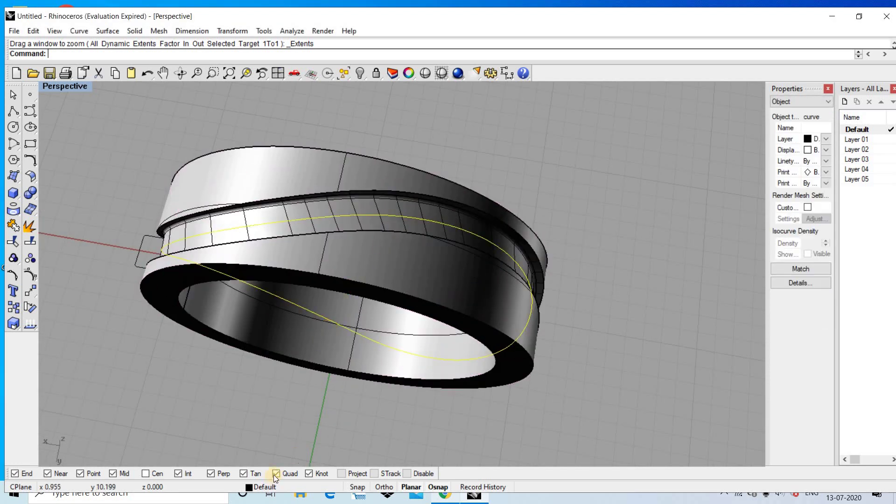
left_click(267, 486)
left_click(285, 449)
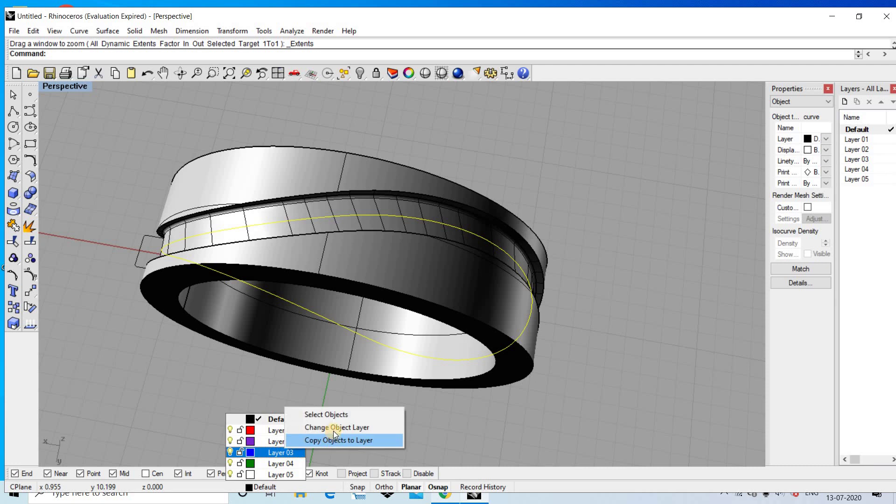
left_click(333, 428)
left_click(430, 127)
Step: Measure the centre curve's length: 66.940 millimeters
right_click_drag(428, 131, 399, 197)
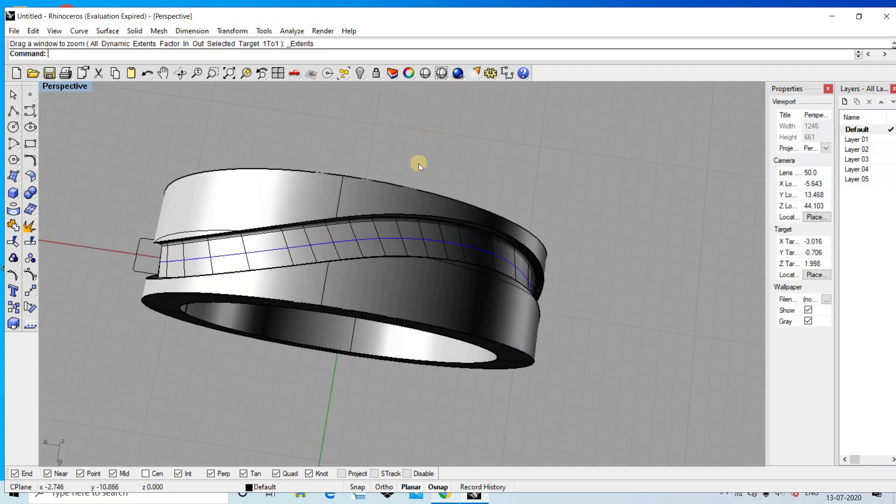
scroll(399, 197, "down", 5)
left_click(398, 206)
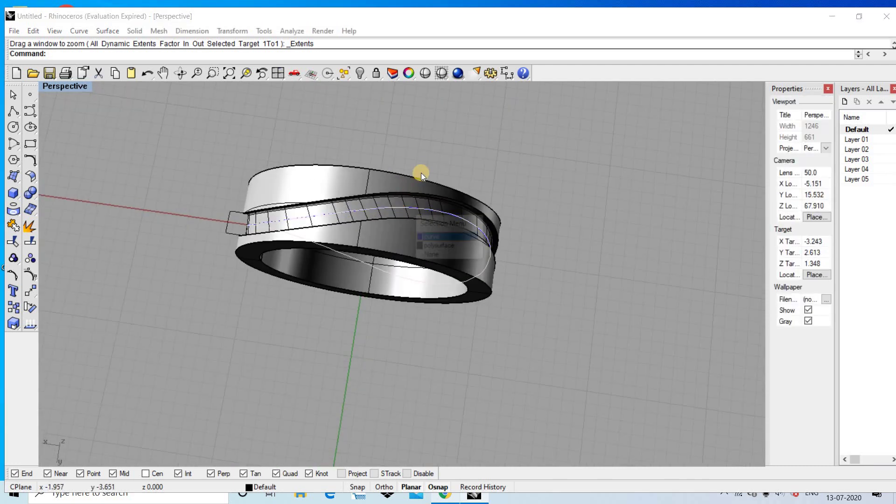
left_click(434, 237)
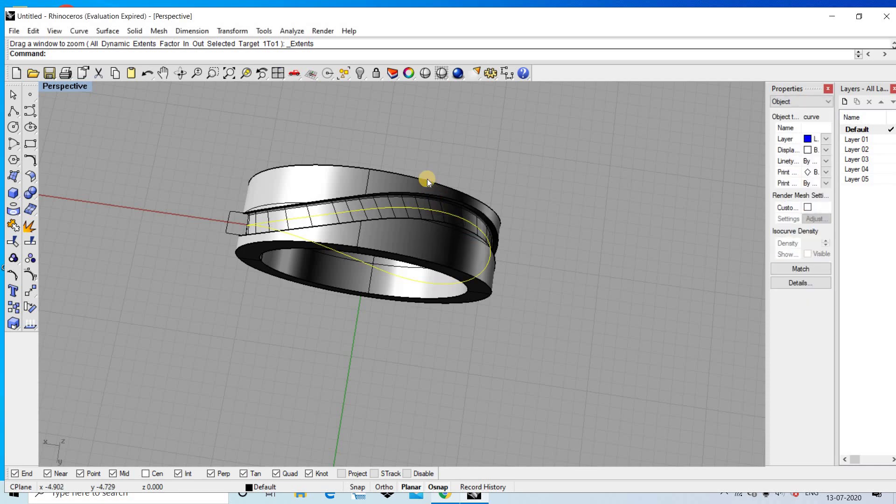
scroll(433, 167, "down", 4)
type("Len")
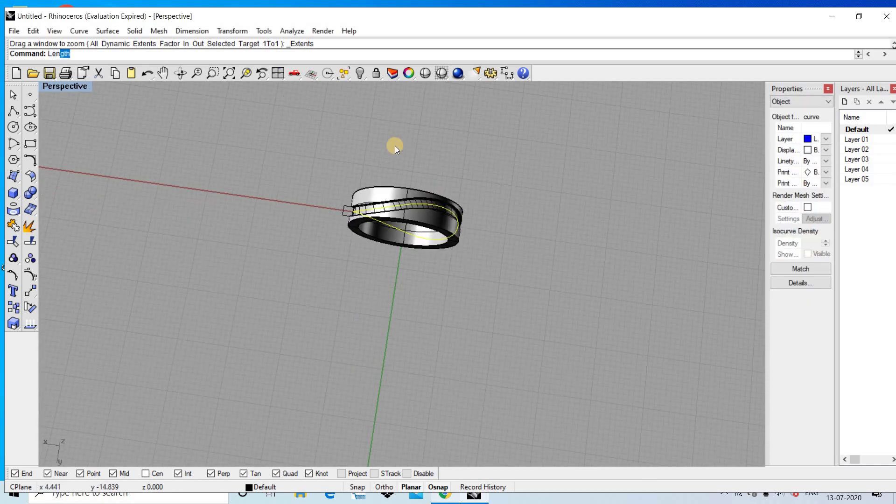
key("Return")
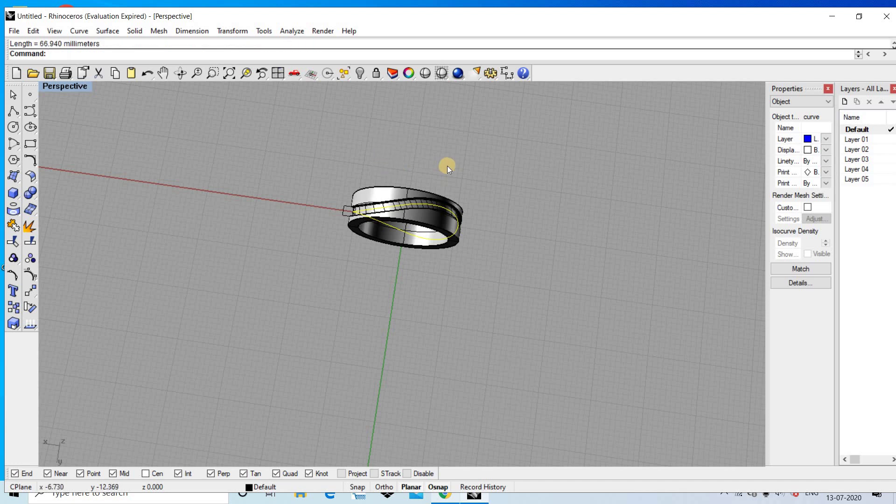
Step: Window-select the ring and its curves and hide them
left_click(330, 172)
left_click_drag(278, 156, 506, 277)
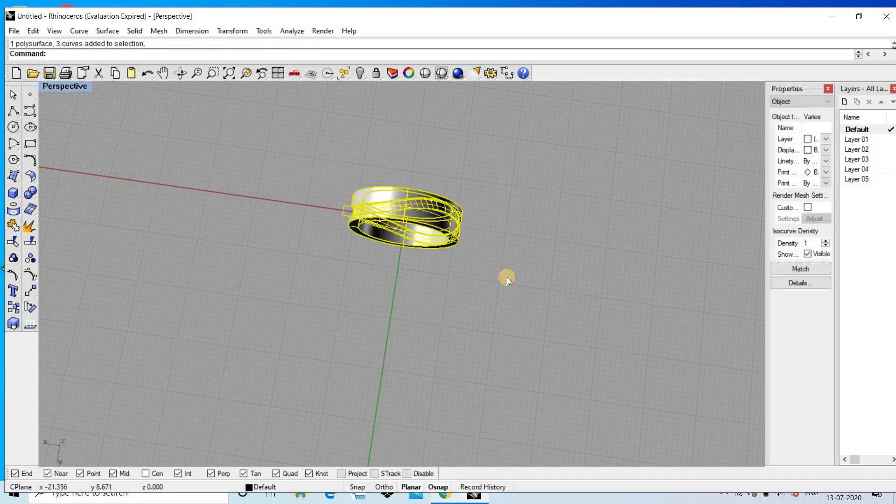
key("ctrl+h")
Step: Restore the four-viewport layout
scroll(460, 257, "down", 2)
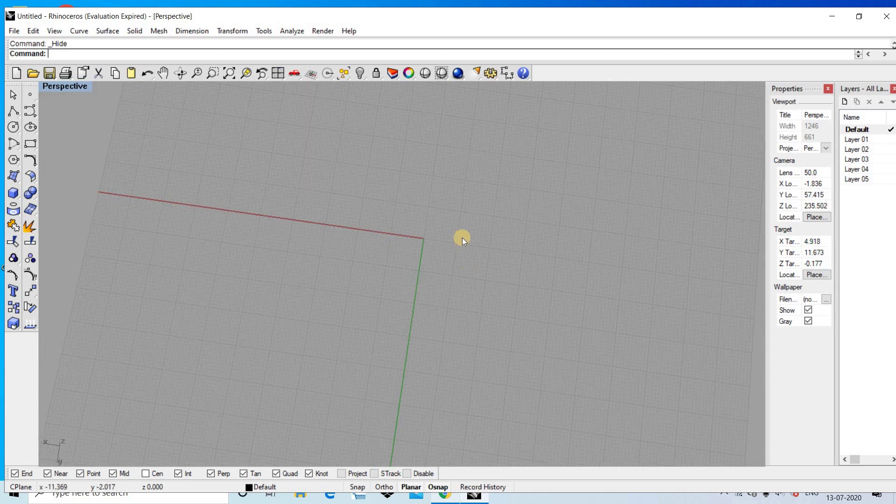
key("ctrl+m")
scroll(220, 178, "down", 1)
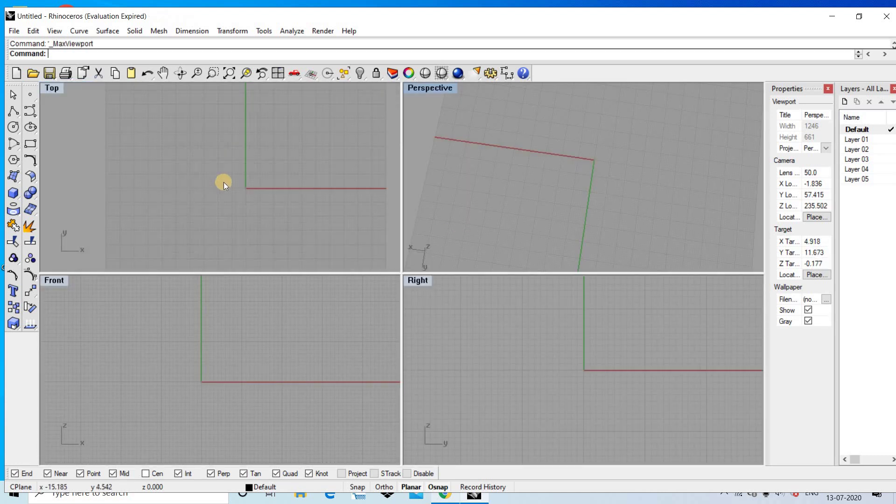
scroll(250, 187, "up", 1)
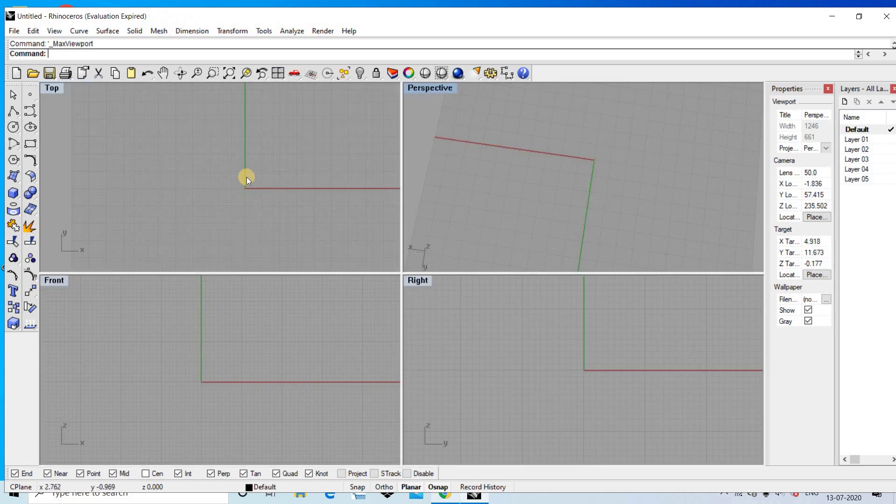
scroll(235, 154, "up", 1)
Step: Draw a 66.945 straight polyline from the origin along the x-axis
left_click(13, 111)
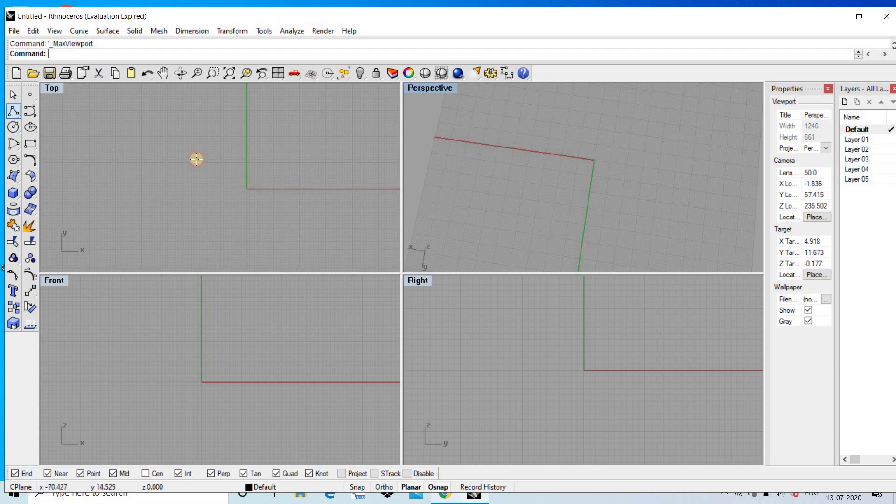
type("0")
key("Return")
type("66.945")
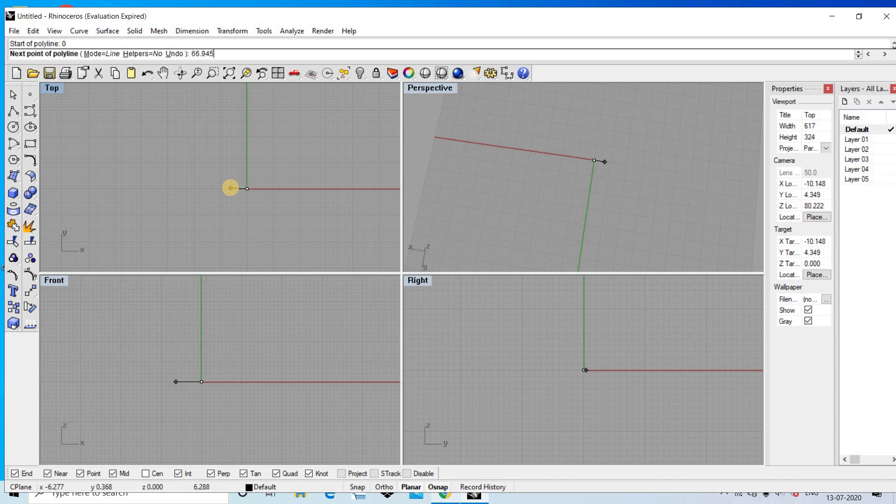
key("Return")
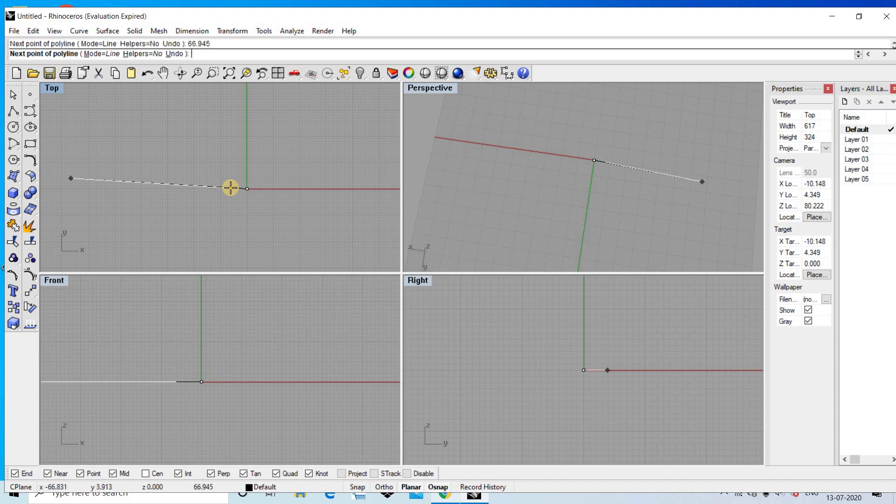
mouse_move(346, 186)
right_mouse_down()
mouse_move(371, 196)
mouse_move(271, 214)
mouse_move(345, 208)
right_mouse_up()
left_click(322, 212)
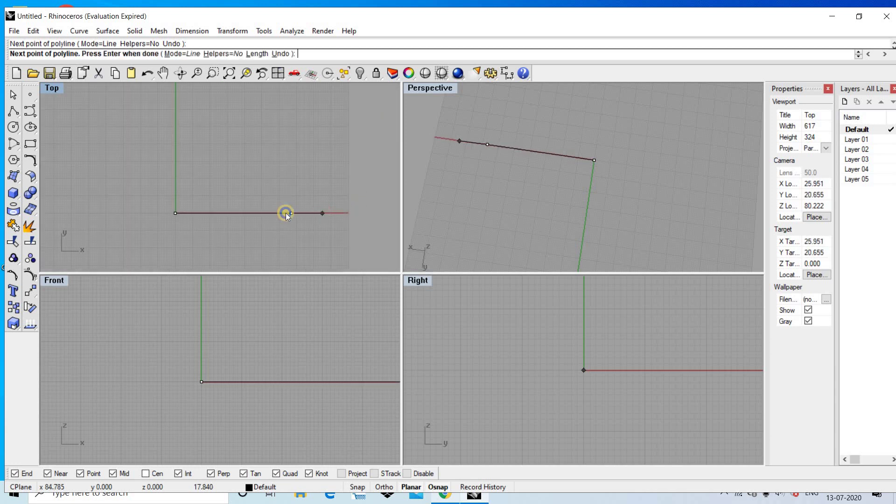
key("Return")
right_click_drag(285, 213, 251, 213)
Step: Drag the line up off the axes in the Top and Front views
left_click_drag(251, 213, 251, 106)
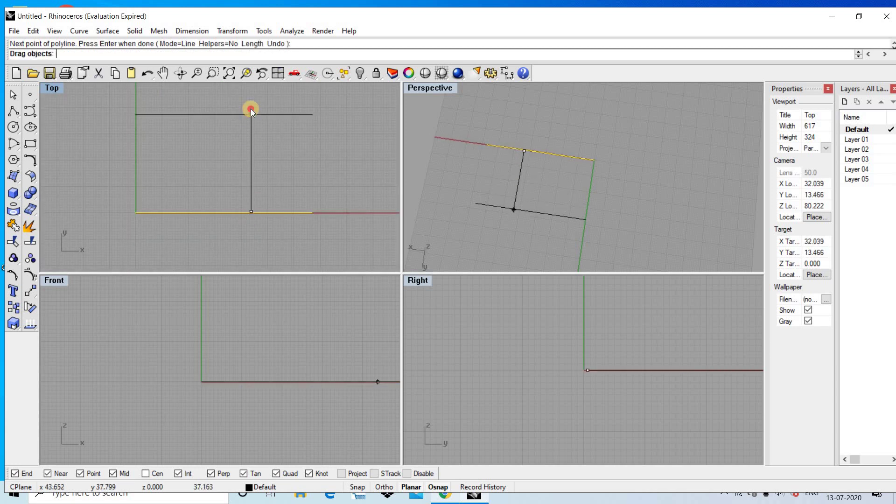
scroll(266, 339, "down", 4)
left_click_drag(281, 334, 280, 287)
right_click_drag(277, 293, 262, 352)
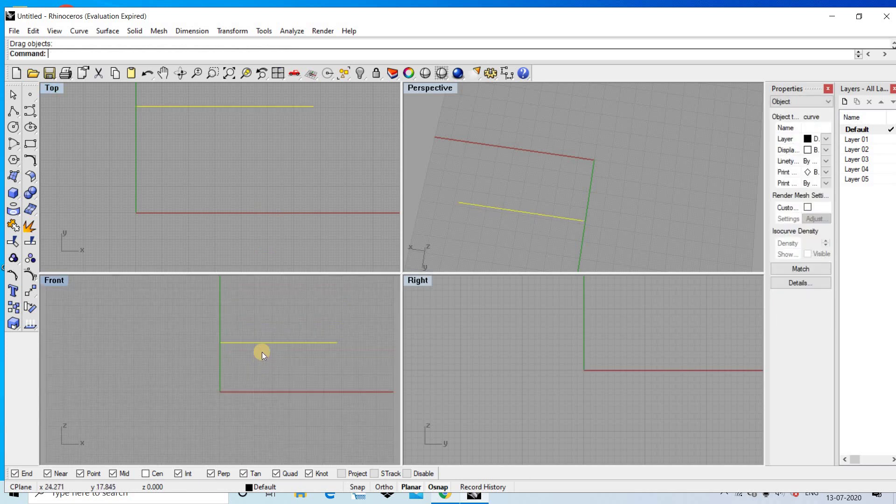
left_click_drag(265, 343, 257, 321)
scroll(257, 321, "down", 4)
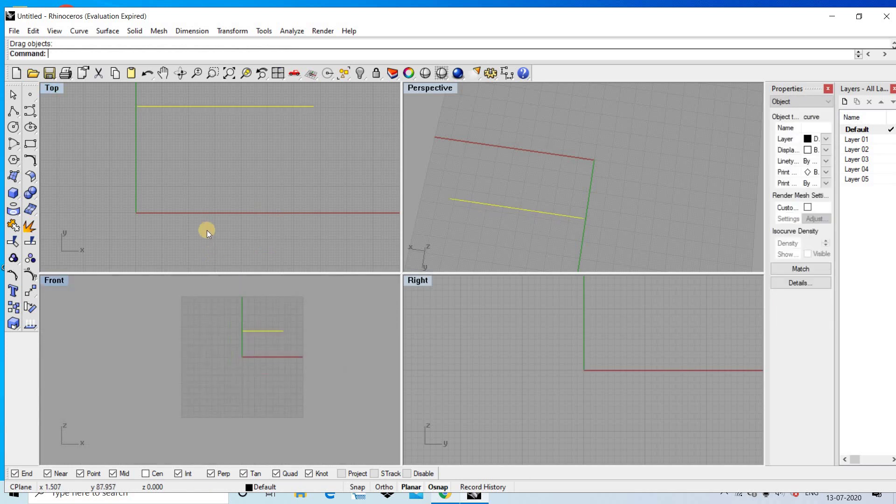
scroll(207, 230, "down", 3)
left_click(182, 221)
scroll(182, 221, "up", 3)
right_click_drag(194, 192, 218, 150)
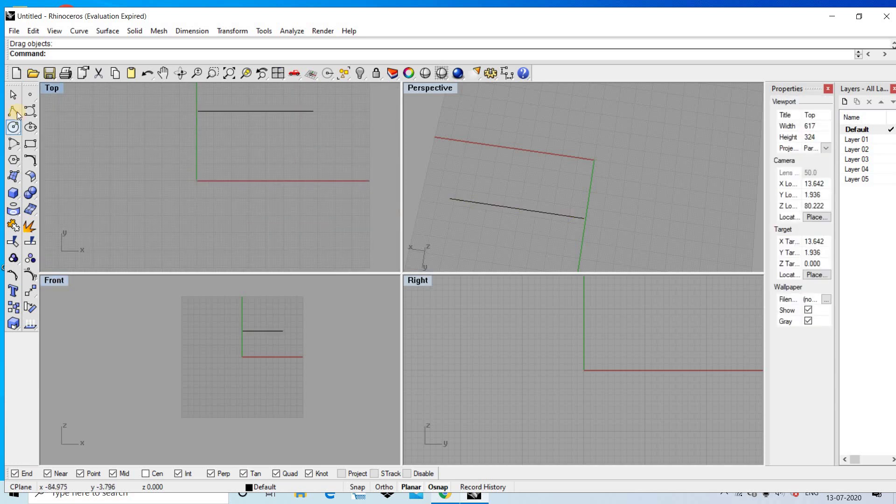
Step: Draw the five-point gem profile polyline near the origin in the Front view
scroll(243, 357, "up", 3)
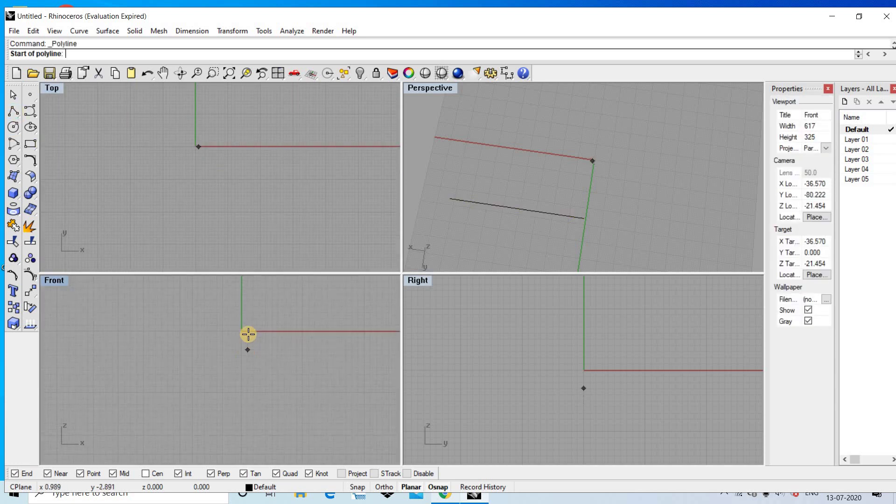
scroll(248, 334, "up", 2)
right_click_drag(230, 398, 225, 474)
scroll(253, 390, "up", 3)
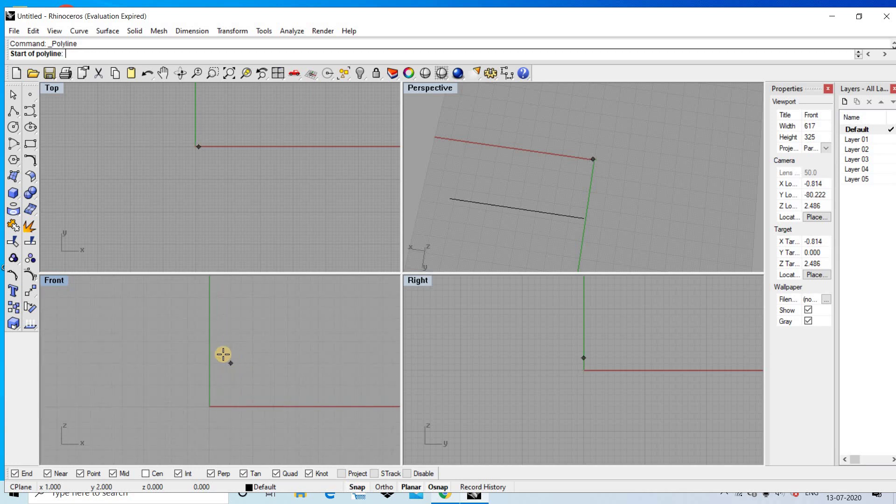
left_click(209, 363)
left_click(253, 363)
left_click(275, 384)
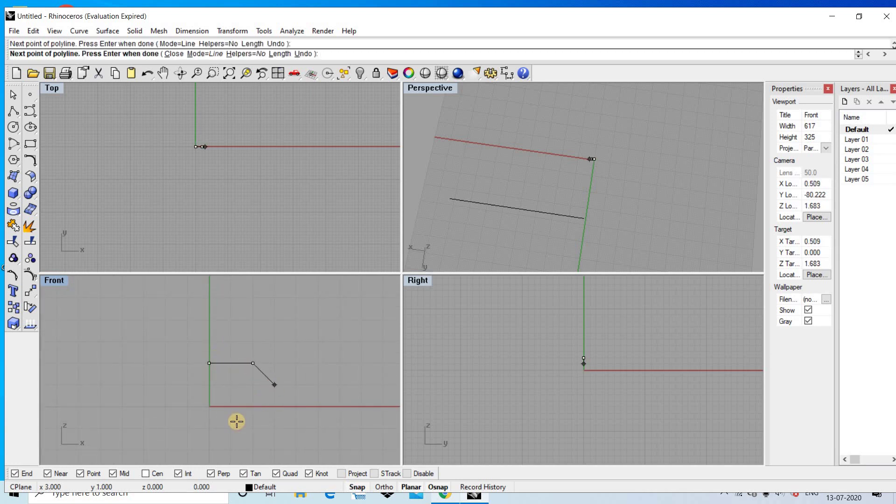
left_click(209, 428)
left_click(218, 447)
key("Return")
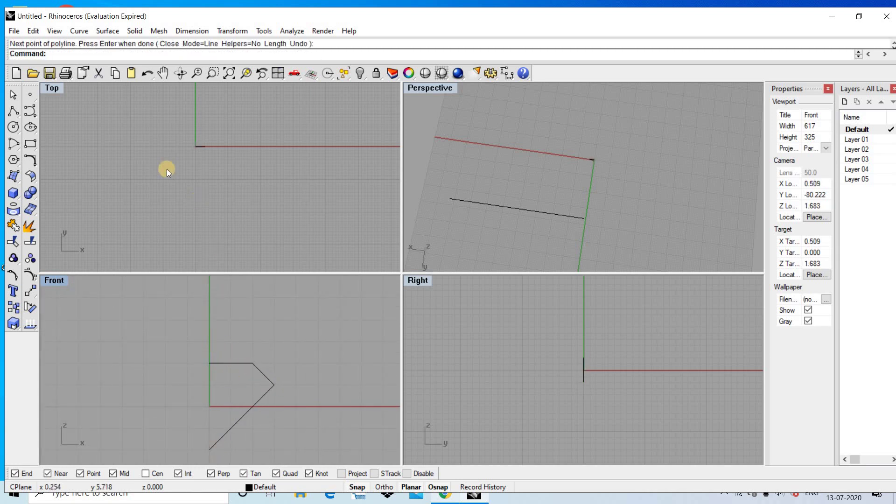
Step: Draw a 10-sided polygon centred at the origin with a corner on the x-axis
scroll(208, 220, "down", 5)
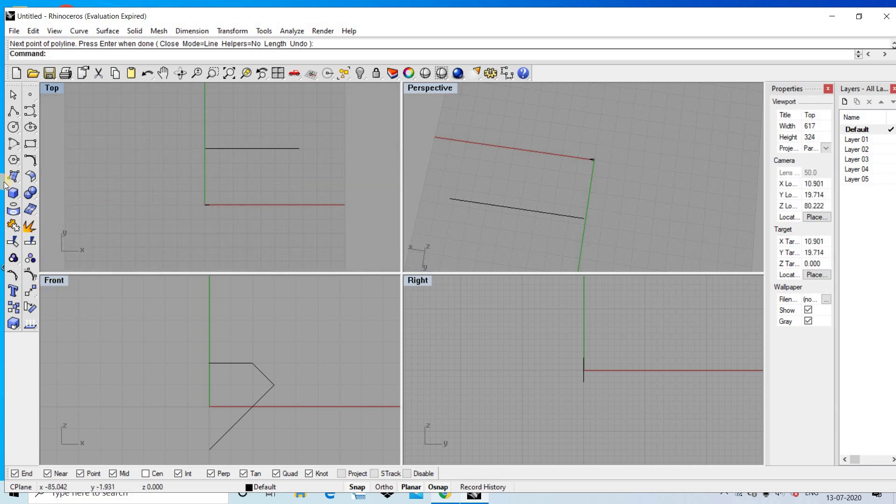
left_click(13, 161)
left_click(133, 46)
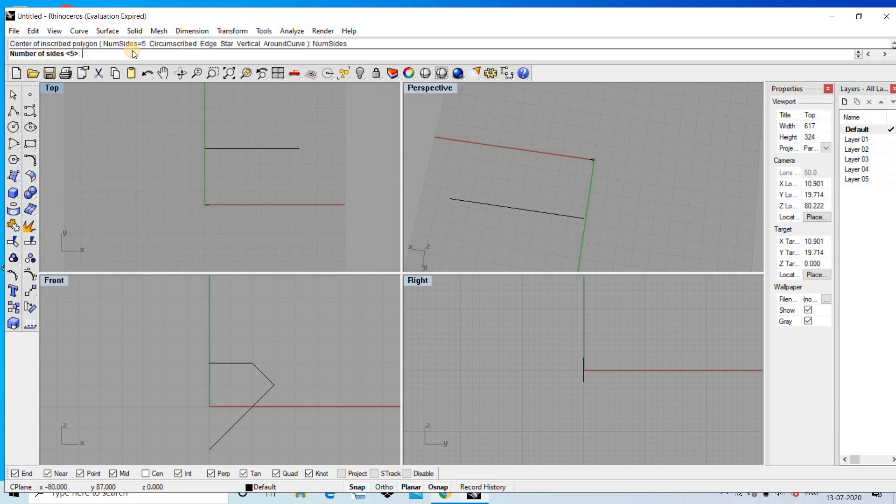
type("10")
key("Return")
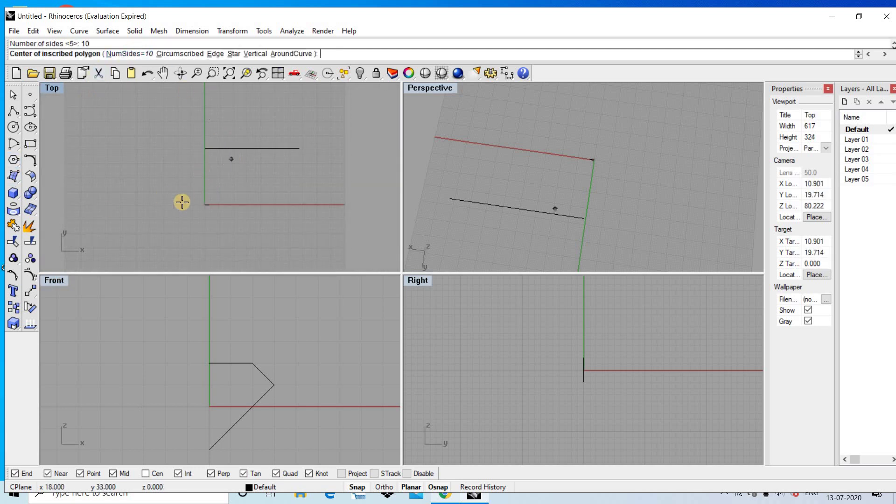
scroll(206, 208, "up", 3)
type("0")
key("Return")
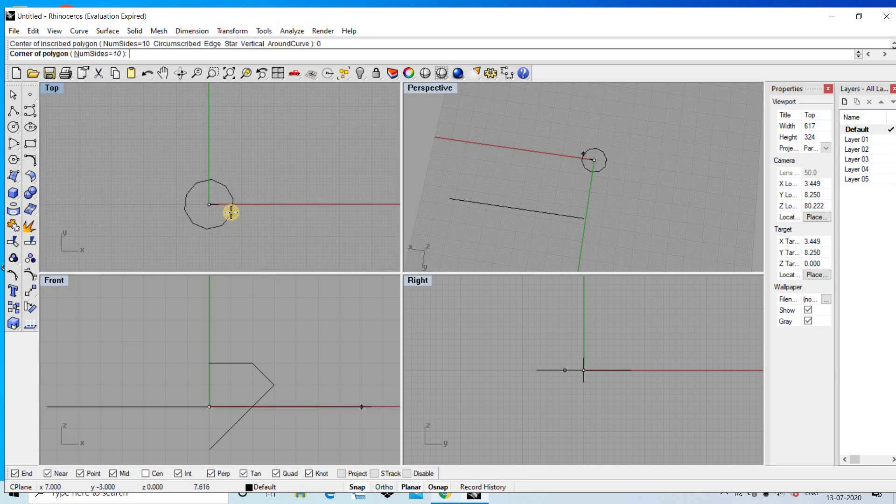
scroll(230, 210, "up", 5)
left_click(218, 194)
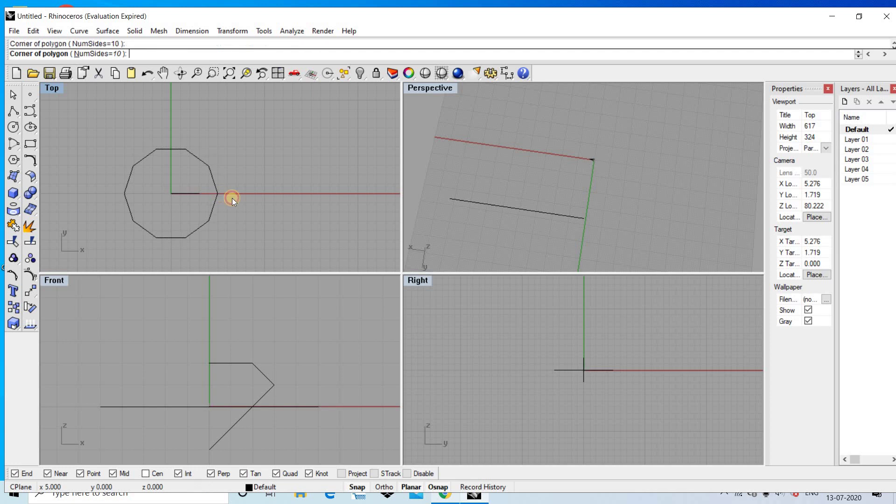
type("Rail")
Step: Rail-revolve the gem profile around the decagon about a vertical axis
key("Return")
left_click(209, 363)
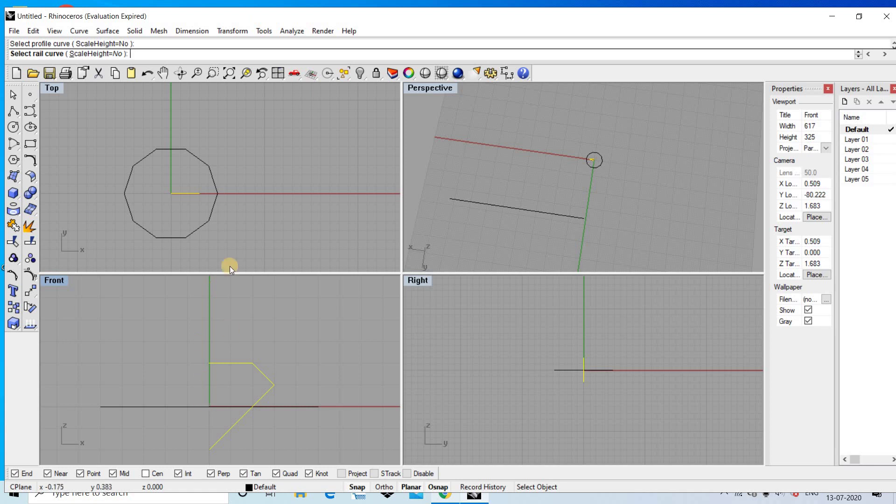
left_click(187, 407)
left_click(210, 449)
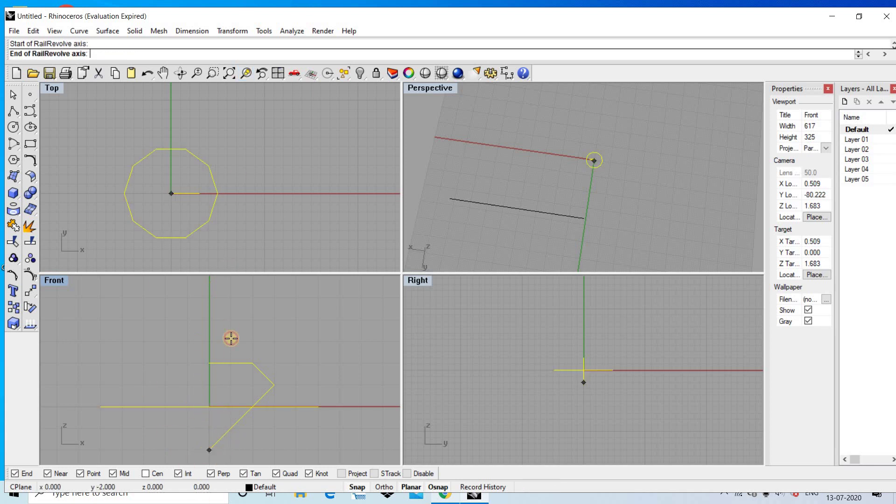
left_click(210, 318)
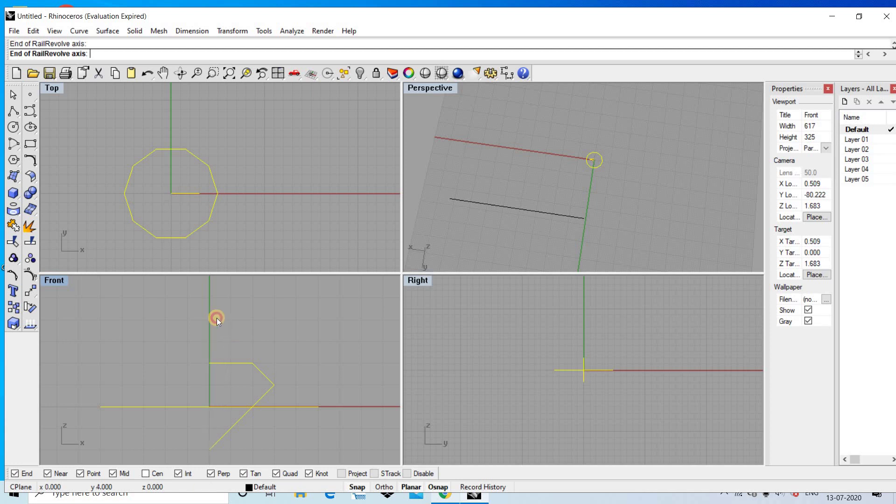
left_click(290, 431)
Step: Delete the leftover decagon rail and centre the gem in the Front view
key("Delete")
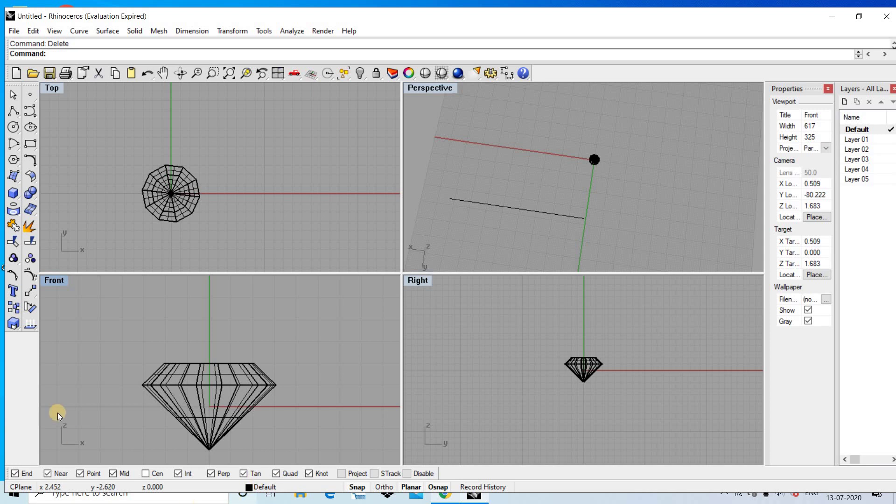
right_click_drag(239, 384, 232, 440)
scroll(250, 312, "down", 10)
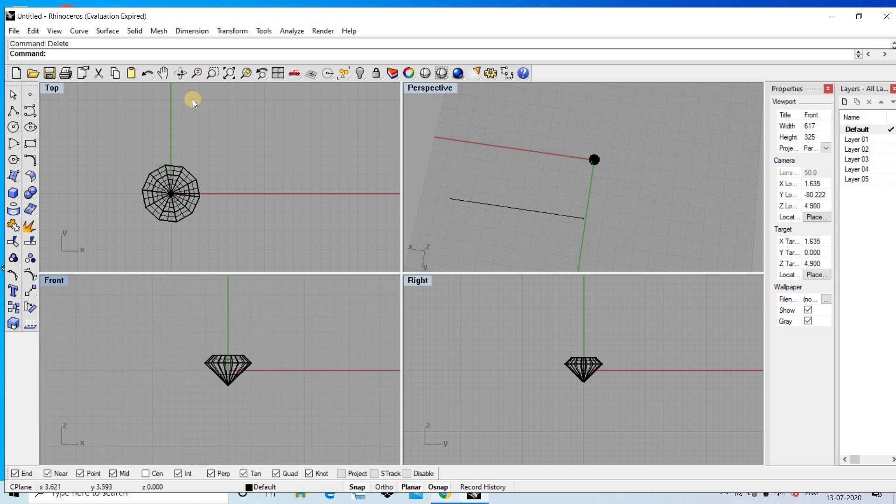
scroll(200, 203, "up", 2)
scroll(177, 194, "up", 2)
Step: Rotate a copy of the gemstone about the origin, then deselect it
left_click(177, 193)
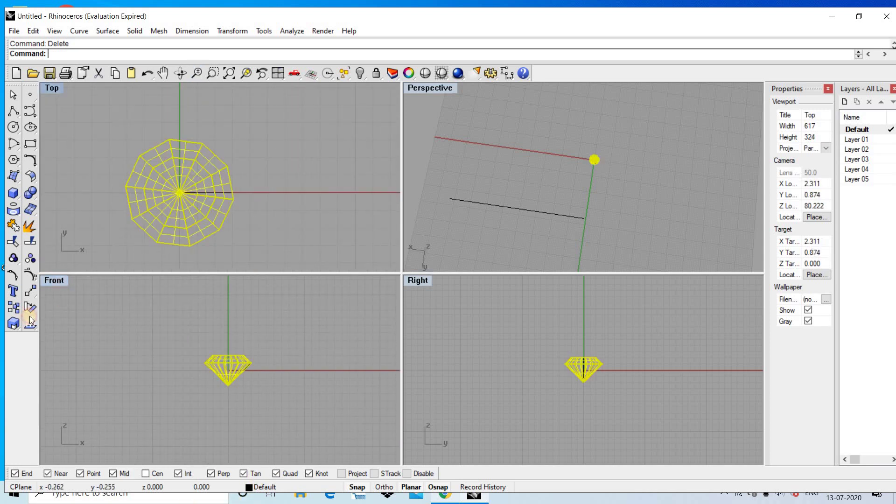
left_click(31, 307)
left_click(180, 193)
scroll(196, 205, "up", 2)
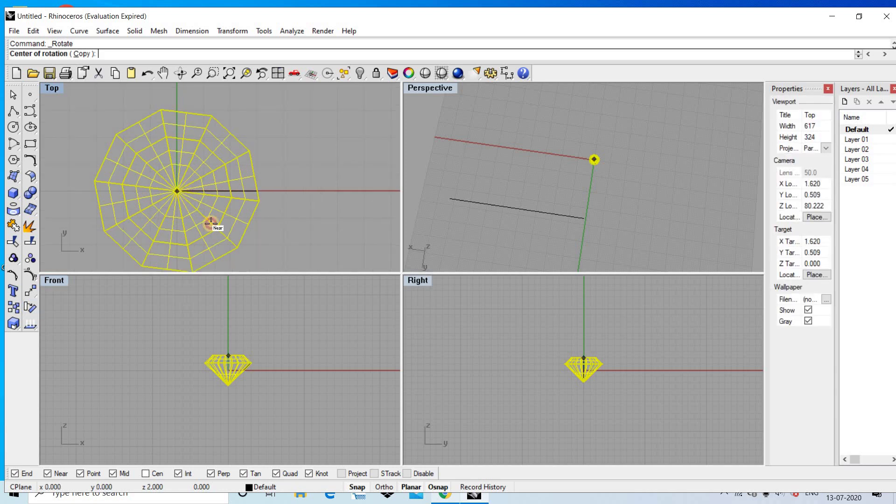
left_click(245, 253)
key("Escape")
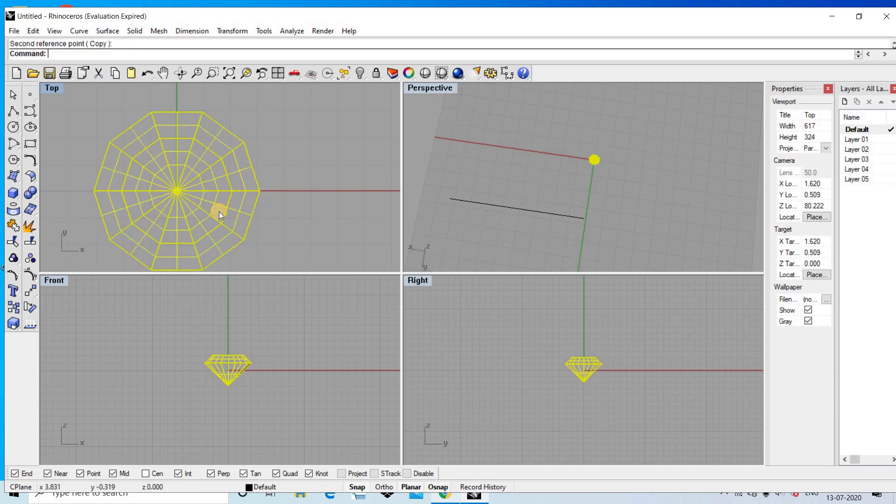
scroll(219, 211, "down", 3)
scroll(585, 163, "up", 2)
scroll(528, 138, "down", 3)
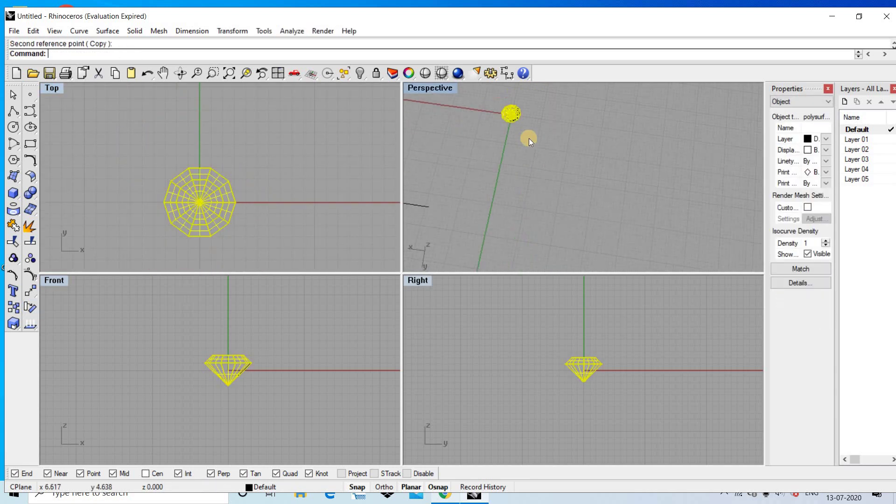
left_click(540, 153)
scroll(513, 168, "up", 2)
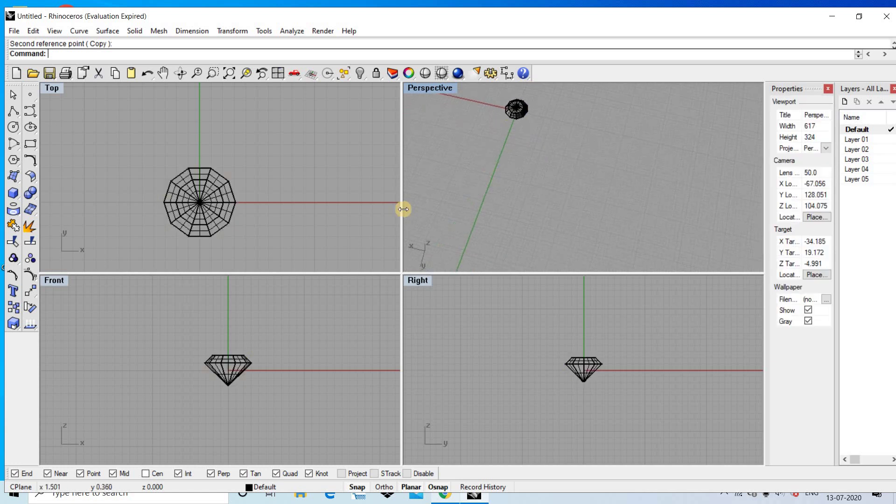
scroll(223, 191, "up", 2)
scroll(253, 169, "down", 4)
Step: Select the gemstone together with its curve and centre it in the Top view
left_click_drag(160, 135, 296, 225)
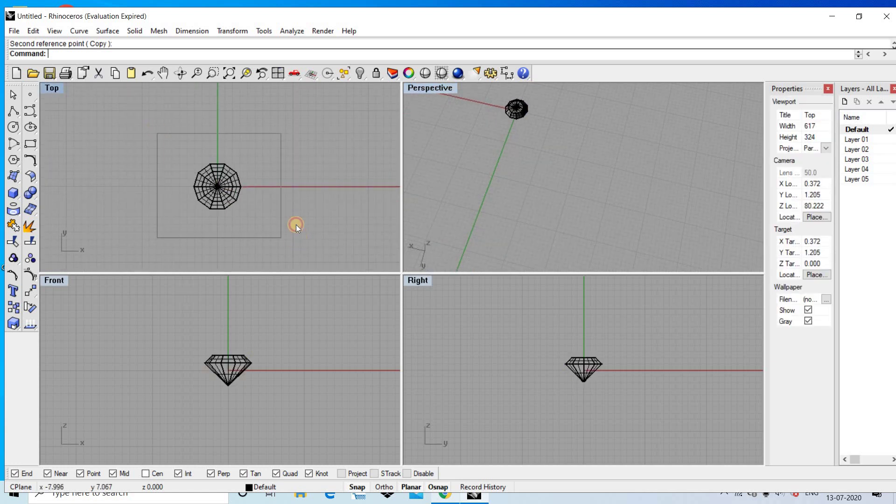
scroll(292, 181, "down", 3)
right_click_drag(261, 196, 222, 192)
scroll(258, 431, "down", 4)
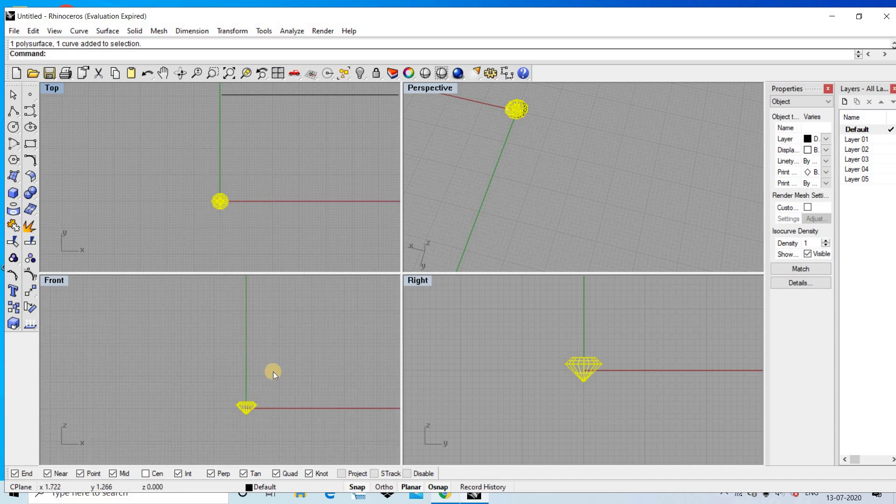
scroll(273, 372, "down", 1)
scroll(248, 391, "up", 1)
scroll(261, 373, "up", 2)
scroll(210, 359, "up", 2)
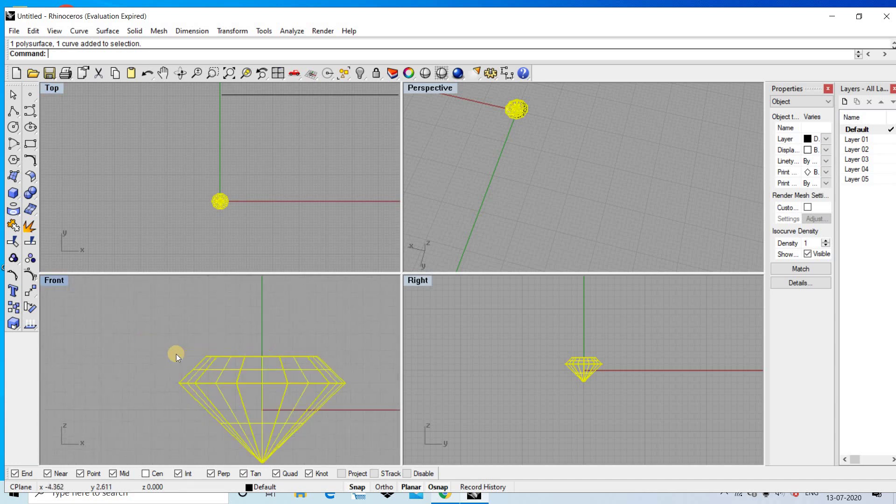
Step: Scale a copy of the gem by 1.8 from its left corner to its right corner
left_click(13, 326)
left_click(180, 398)
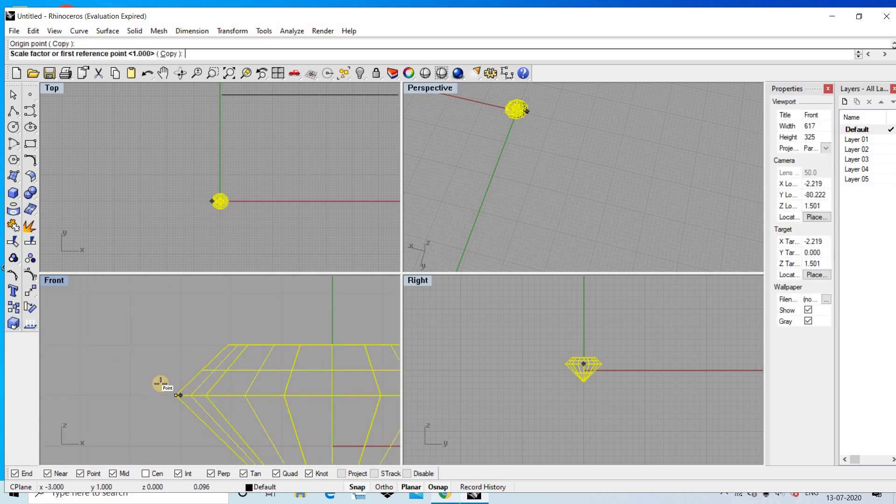
scroll(215, 381, "down", 3)
scroll(282, 391, "up", 1)
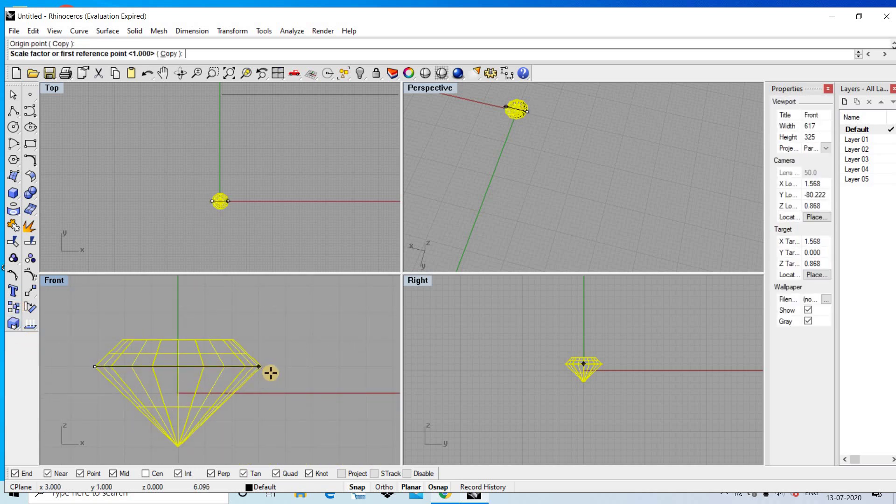
scroll(276, 371, "up", 2)
scroll(260, 366, "up", 1)
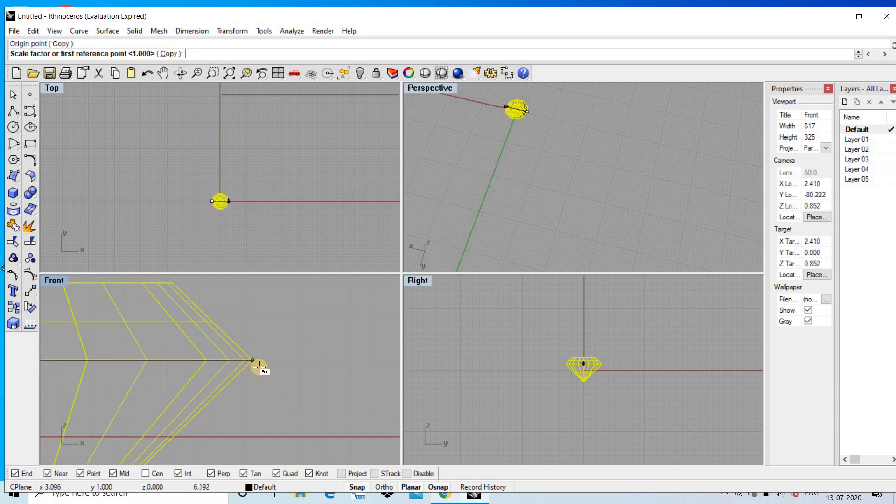
left_click(258, 366)
type("1.8")
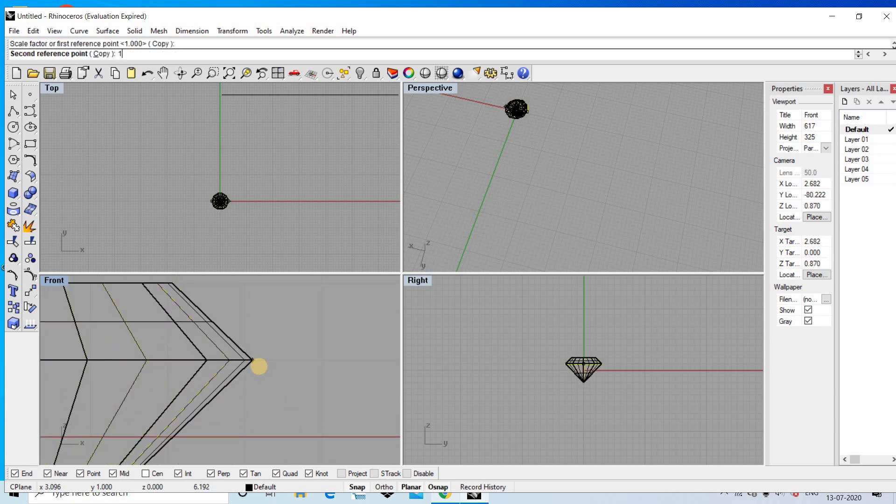
key("Return")
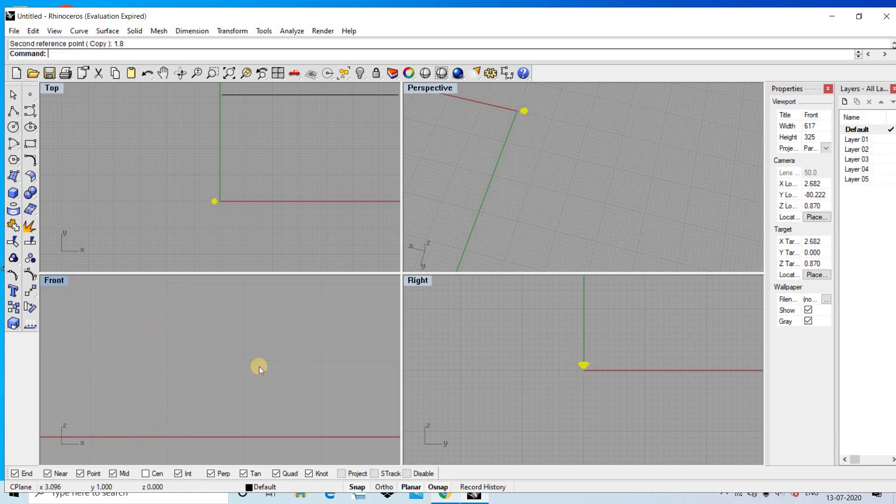
scroll(187, 360, "up", 3)
scroll(134, 348, "up", 3)
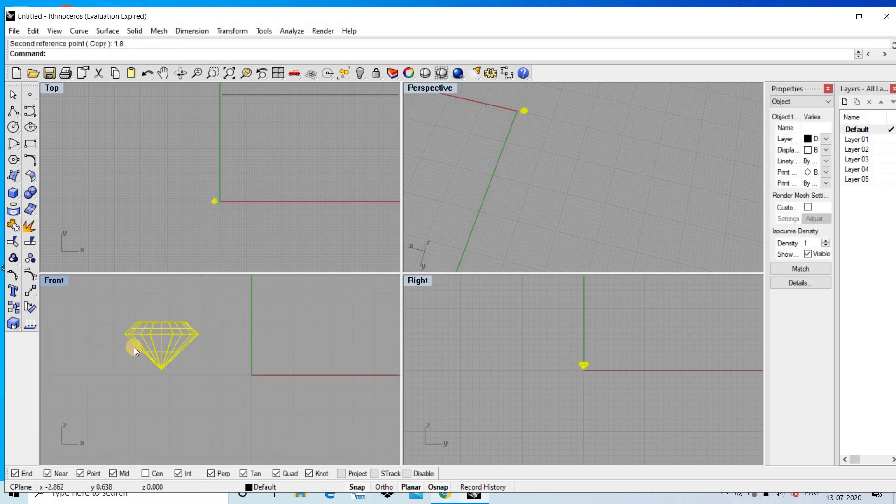
Step: Move the enlarged gem from its bottom tip onto the upper horizontal curve
left_click(31, 292)
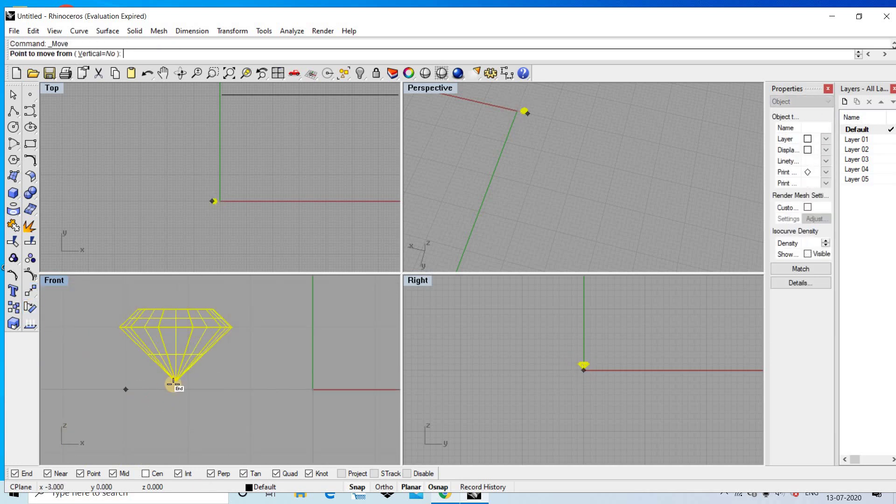
left_click(176, 381)
scroll(196, 402, "down", 2)
scroll(229, 399, "down", 3)
scroll(231, 394, "up", 2)
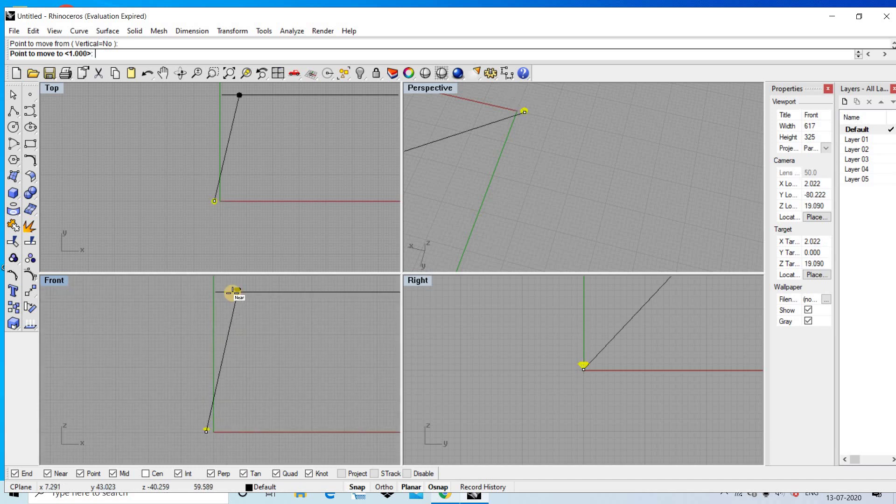
scroll(214, 292, "up", 2)
scroll(211, 290, "up", 2)
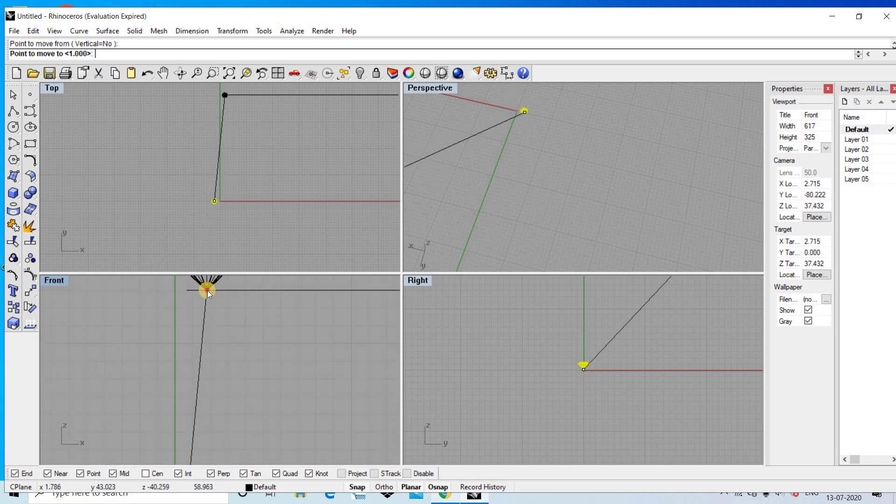
left_click(208, 291)
scroll(190, 376, "down", 2)
Step: In a maximized Front view, adjust the gem's height until its girdle meets the line
key("ctrl+m")
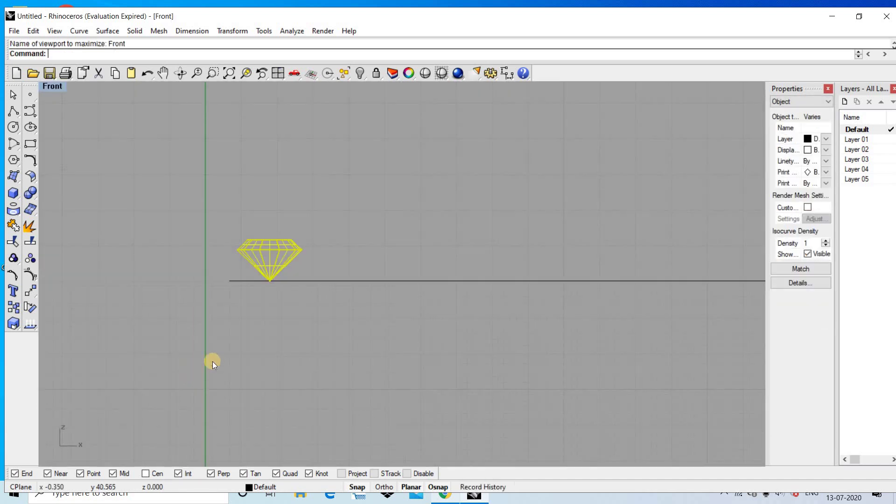
scroll(196, 310, "up", 2)
scroll(187, 304, "up", 2)
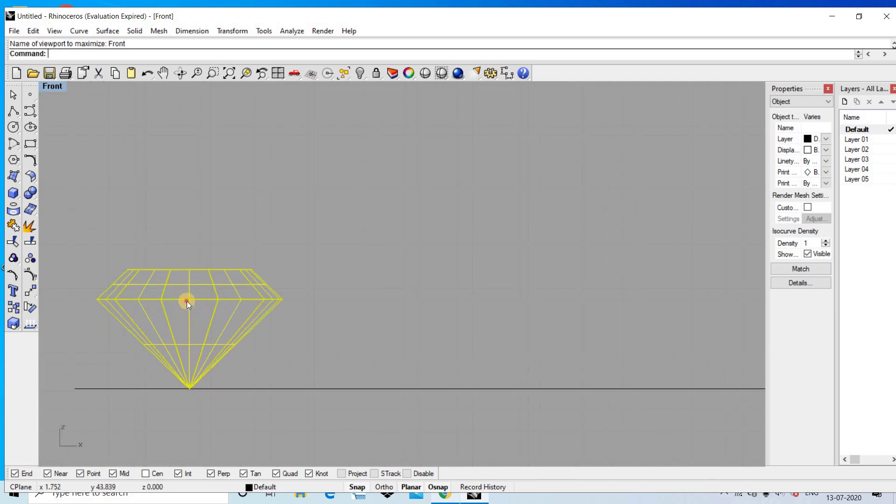
left_click_drag(187, 301, 178, 370)
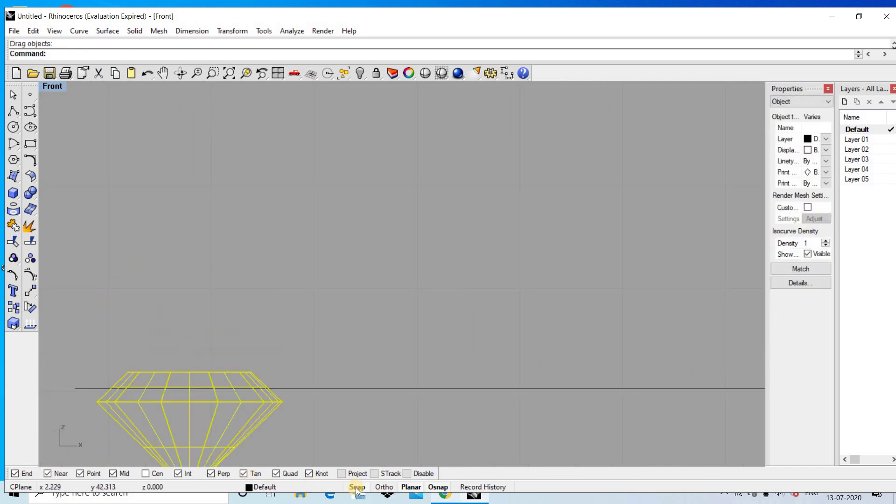
scroll(144, 393, "up", 2)
left_click_drag(220, 409, 220, 388)
scroll(203, 383, "down", 1)
scroll(200, 383, "up", 1)
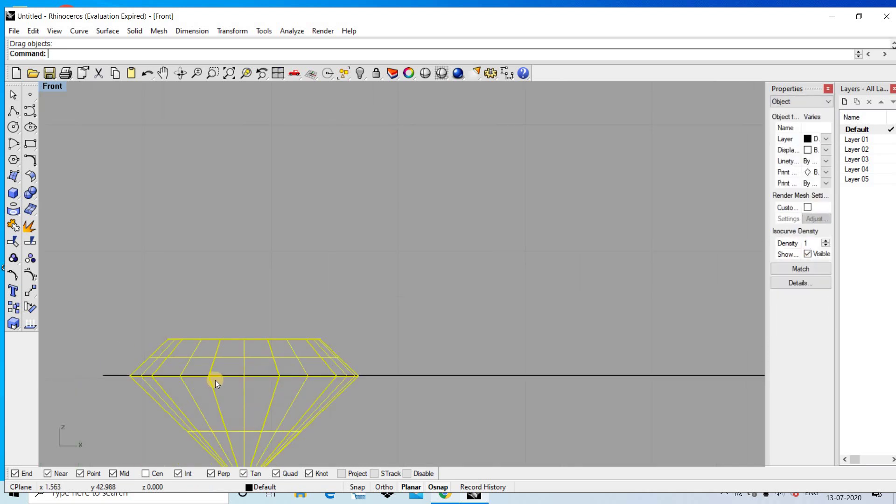
scroll(213, 380, "up", 1)
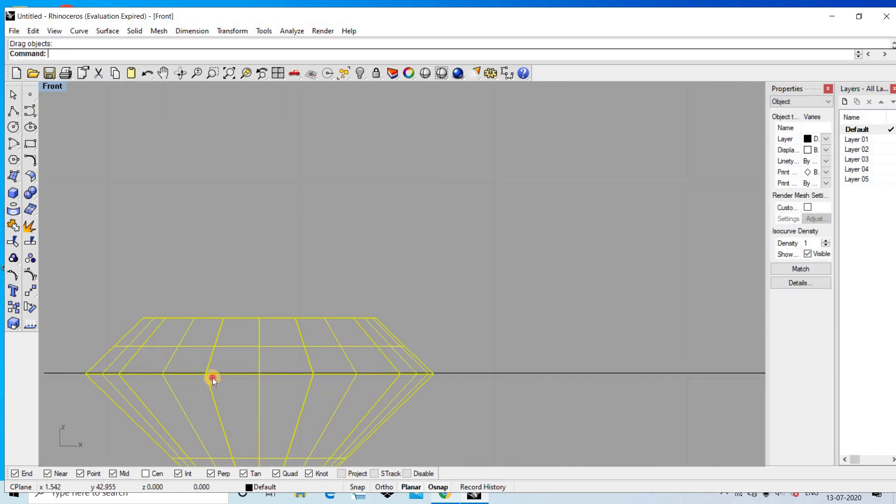
left_click_drag(211, 387, 212, 385)
scroll(242, 396, "down", 2)
Step: Restore the four-viewport layout and pan the Top view toward the gem
right_click_drag(299, 361, 276, 344)
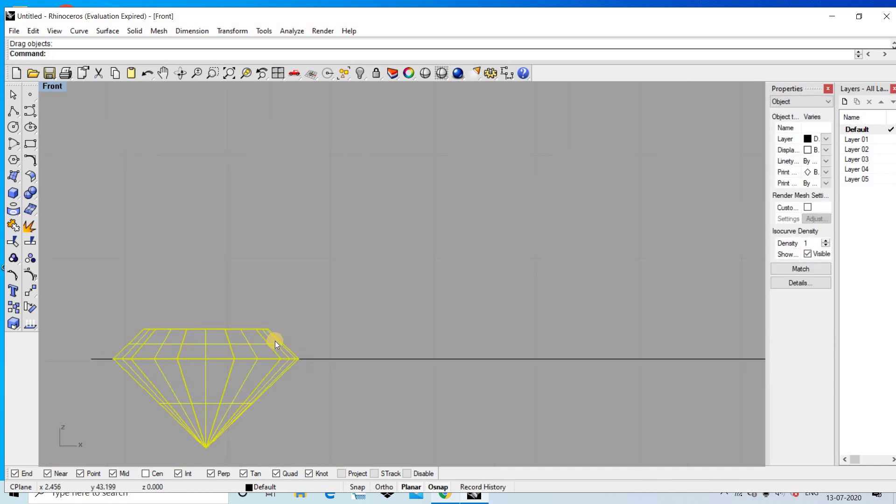
key("ctrl+m")
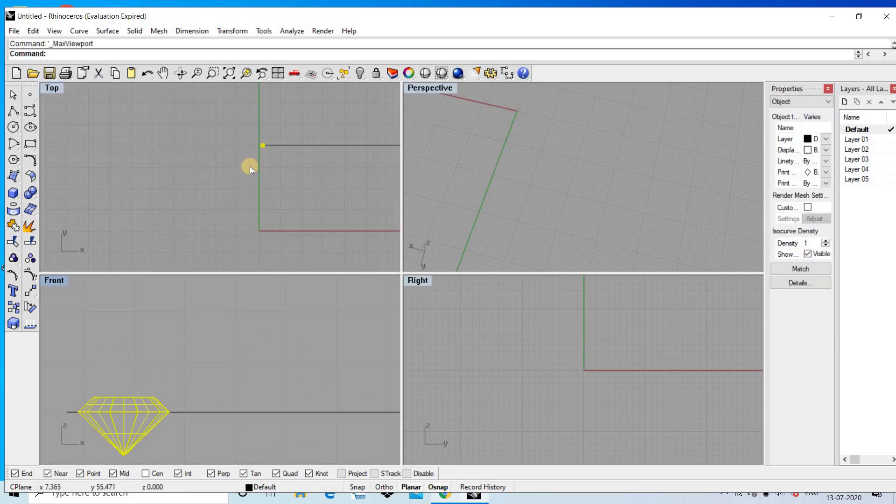
scroll(273, 139, "up", 5)
right_click_drag(238, 166, 197, 183)
scroll(198, 183, "up", 2)
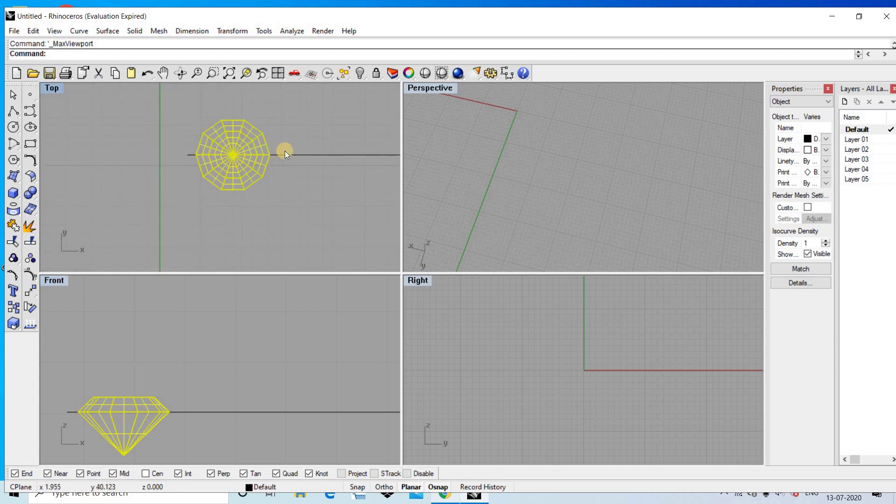
scroll(224, 180, "up", 2)
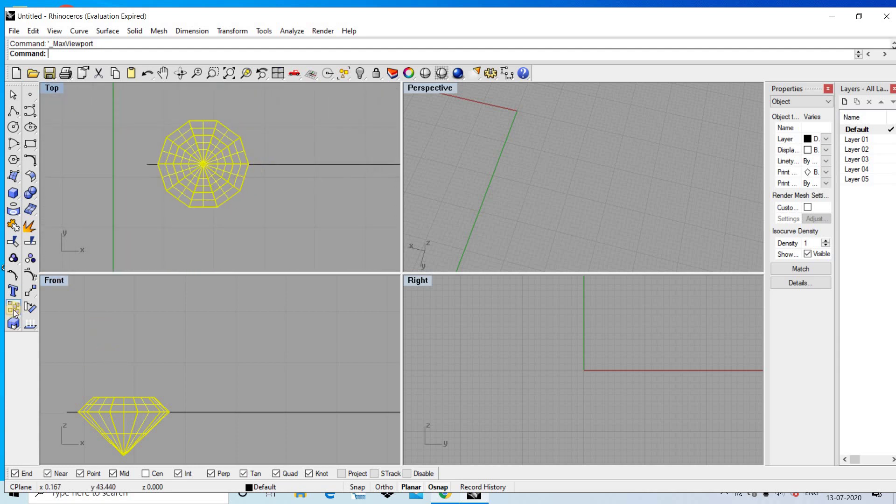
Step: Copy the diamond beside the original and drag it level with the first
key("ctrl+shift+c")
scroll(122, 415, "up", 2)
left_click(127, 406)
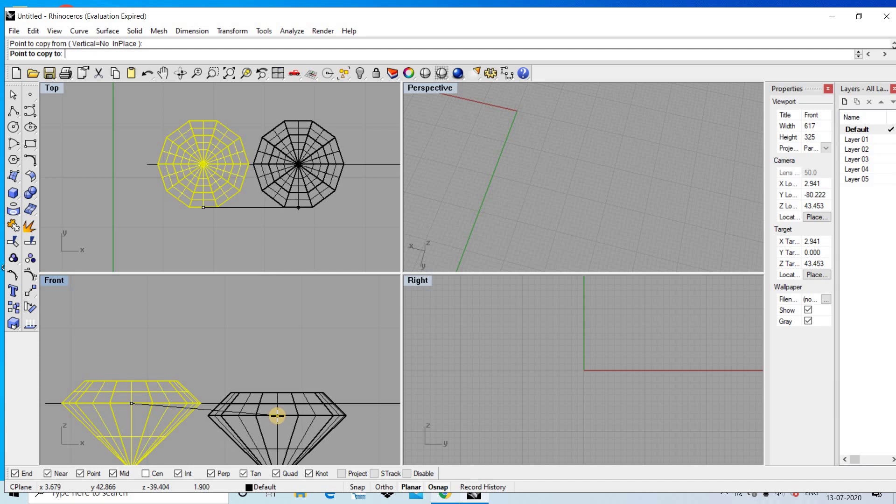
left_click(276, 415)
scroll(276, 420, "up", 2)
left_click_drag(277, 420, 277, 404)
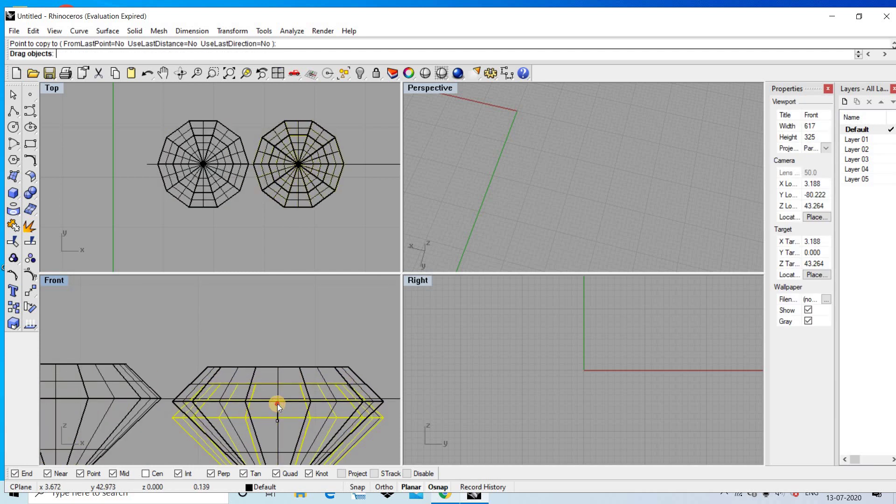
left_click_drag(278, 413, 280, 411)
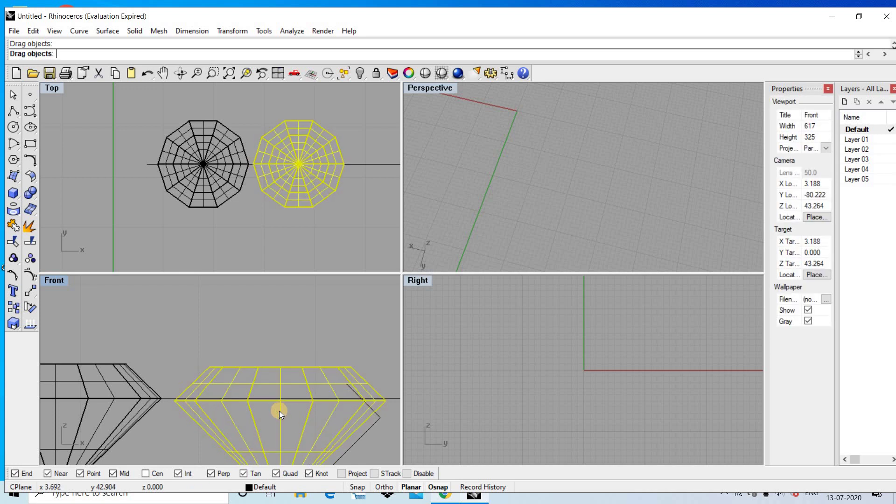
Step: Pick the leftover curve from the overlapping candidates and delete it
scroll(278, 406, "up", 2)
scroll(276, 403, "up", 2)
scroll(284, 378, "up", 2)
scroll(284, 374, "down", 2)
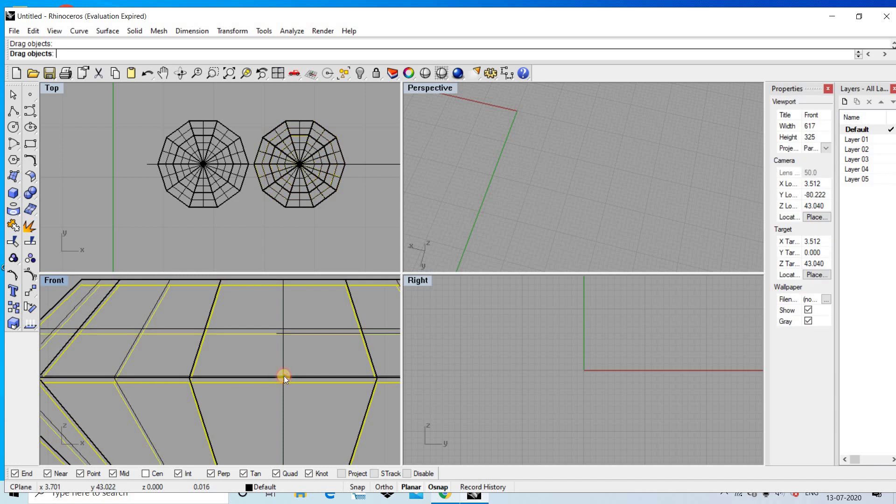
scroll(284, 376, "down", 1)
scroll(283, 376, "down", 1)
scroll(280, 377, "down", 1)
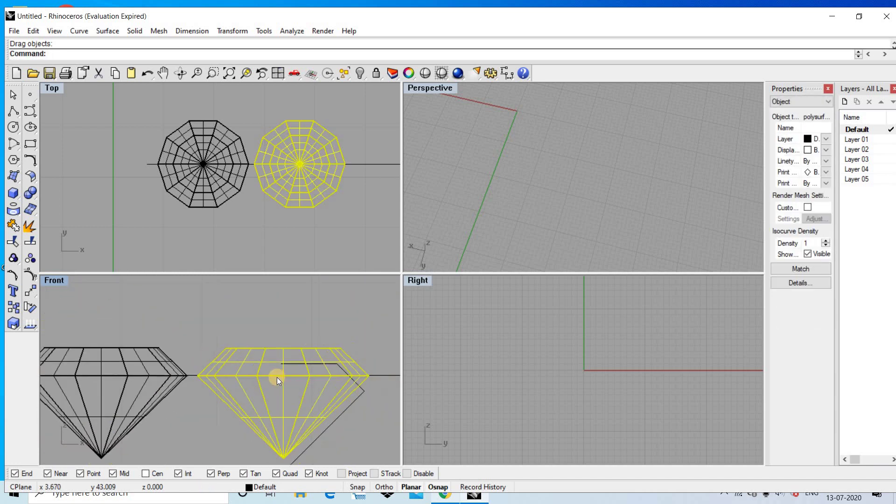
left_click(342, 414)
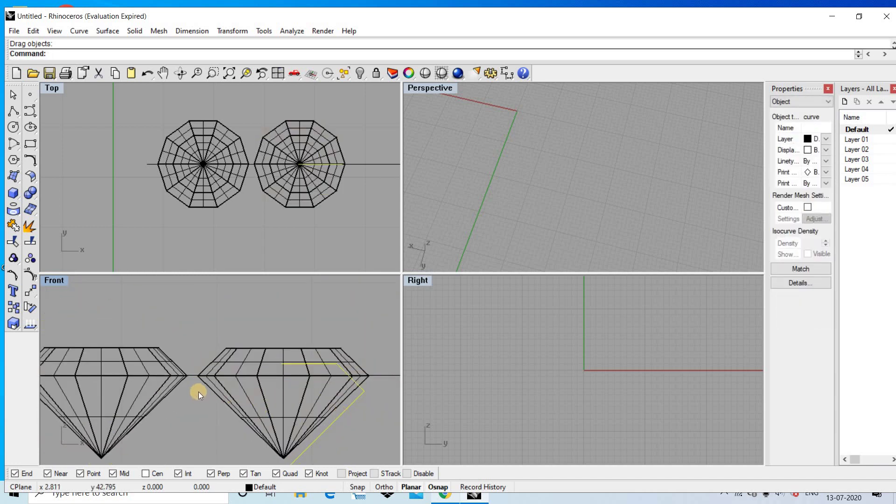
scroll(174, 371, "up", 3)
left_click(172, 369)
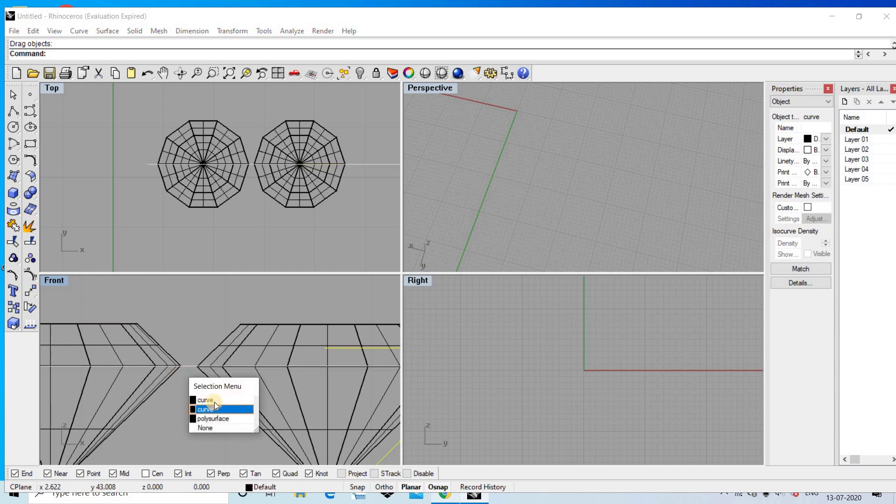
left_click(214, 401)
key("Delete")
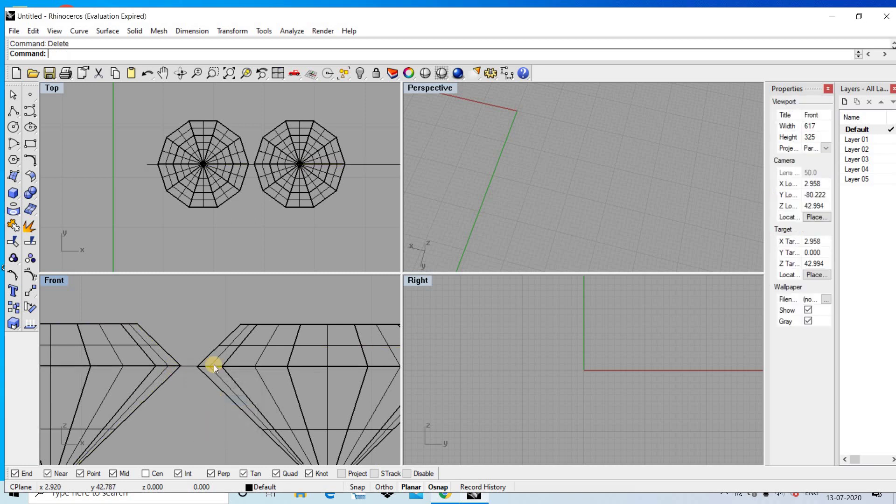
scroll(232, 324, "down", 3)
Step: Measure the diamonds' gap with an aligned dimension, then shift the right diamond
left_click(505, 74)
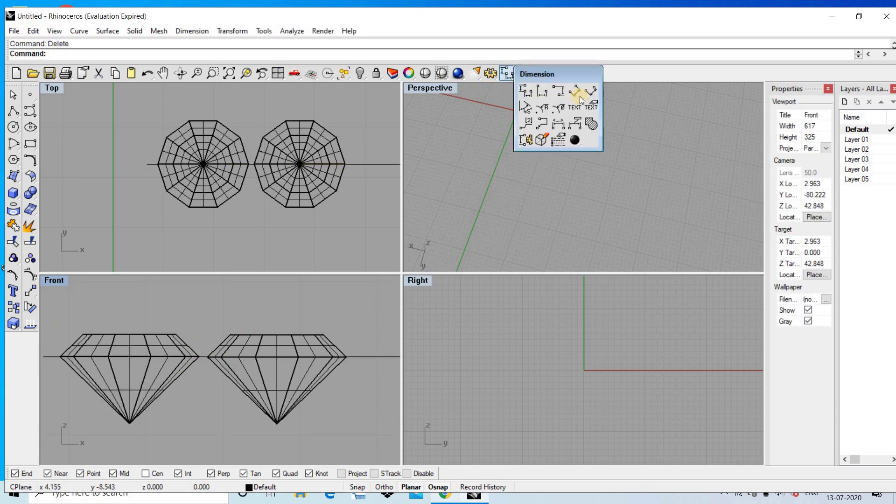
left_click(576, 88)
scroll(239, 164, "up", 3)
scroll(239, 164, "up", 2)
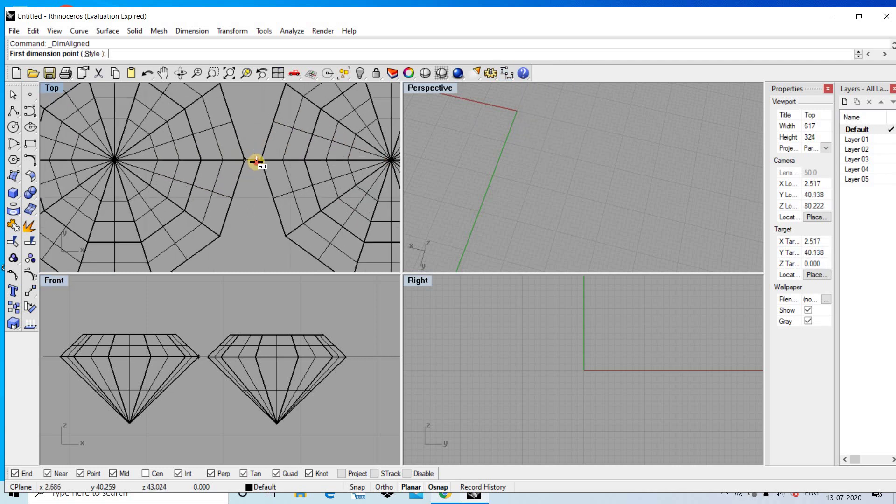
left_click(254, 161)
scroll(262, 162, "down", 2)
key("Escape")
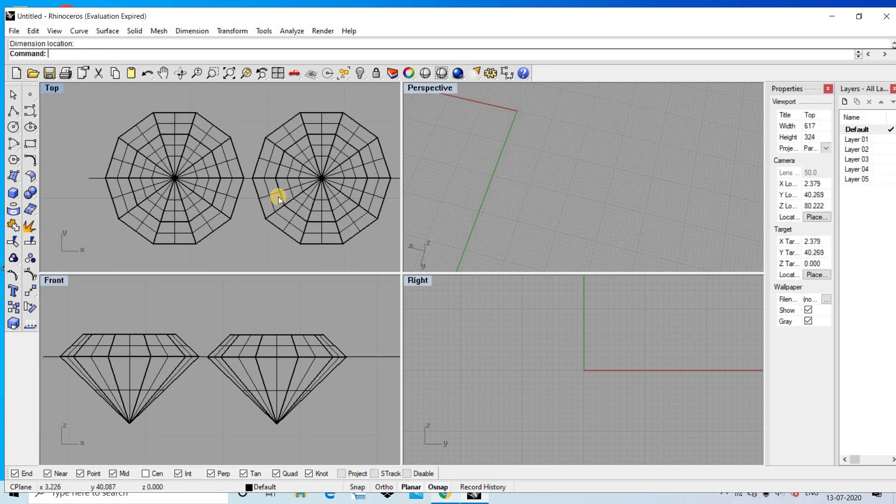
scroll(258, 203, "up", 2)
scroll(259, 203, "up", 2)
left_click(273, 181)
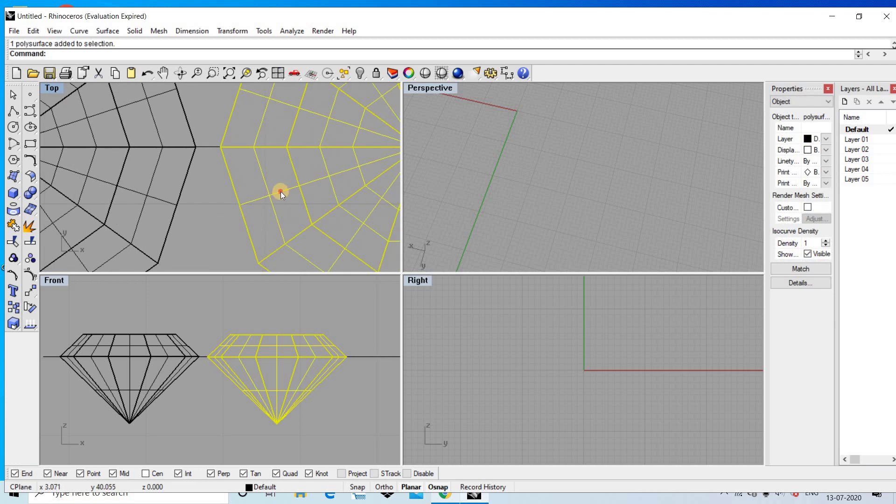
scroll(285, 190, "up", 2)
left_click_drag(285, 191, 284, 191)
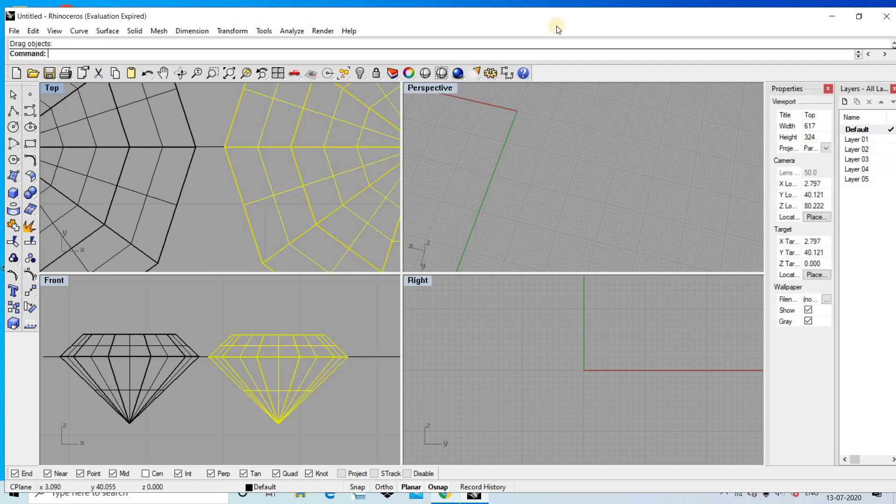
Step: Re-measure the gap and nudge the right diamond again to fine-tune it
left_click(508, 71)
left_click(575, 91)
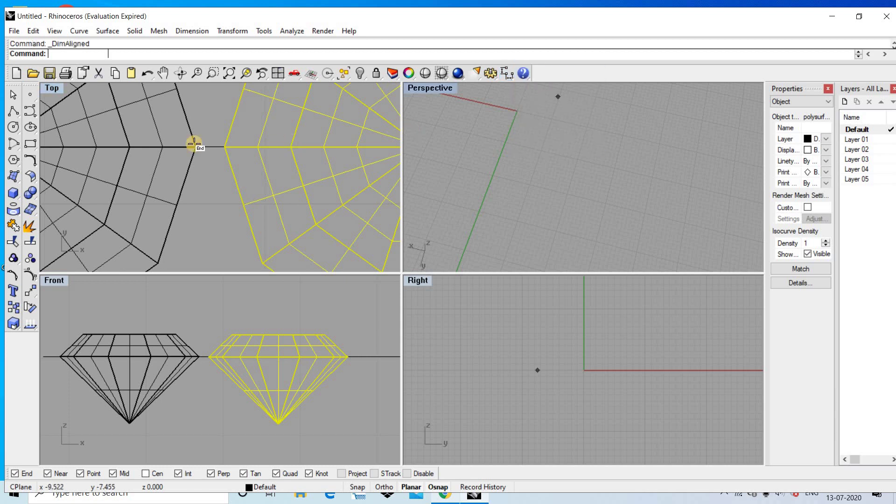
scroll(194, 145, "up", 2)
left_click(198, 149)
left_click(242, 149)
scroll(234, 169, "down", 2)
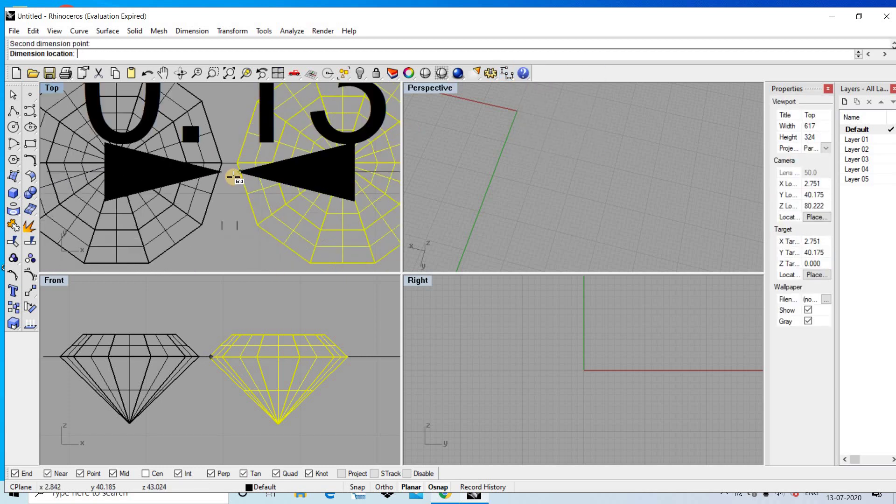
scroll(235, 169, "down", 1)
key("Escape")
scroll(271, 178, "up", 3)
scroll(271, 183, "up", 2)
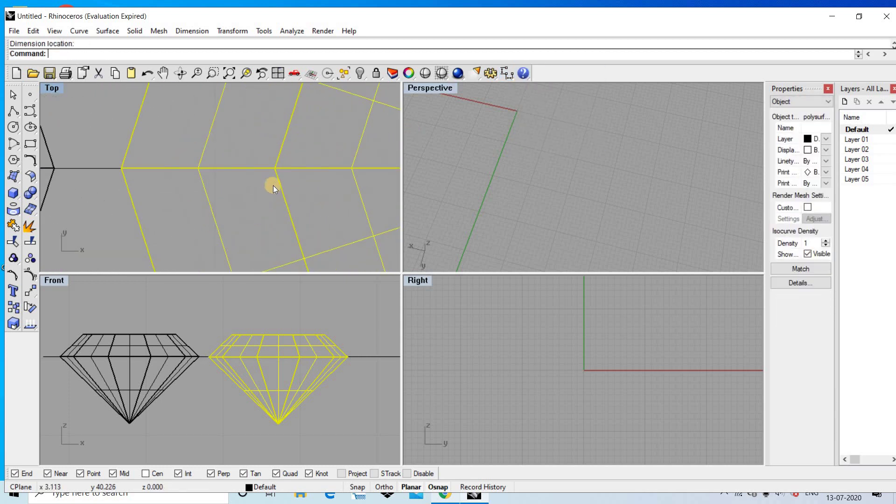
left_click_drag(281, 188, 283, 191)
scroll(259, 142, "down", 4)
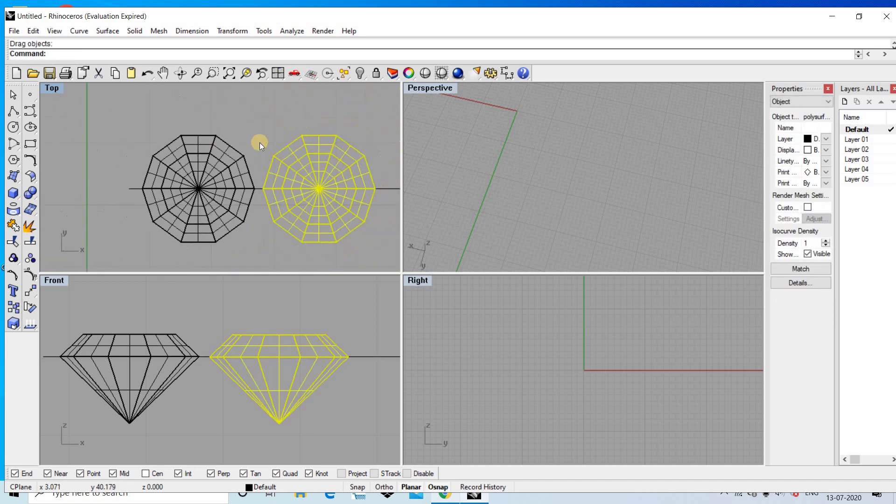
left_click(256, 148)
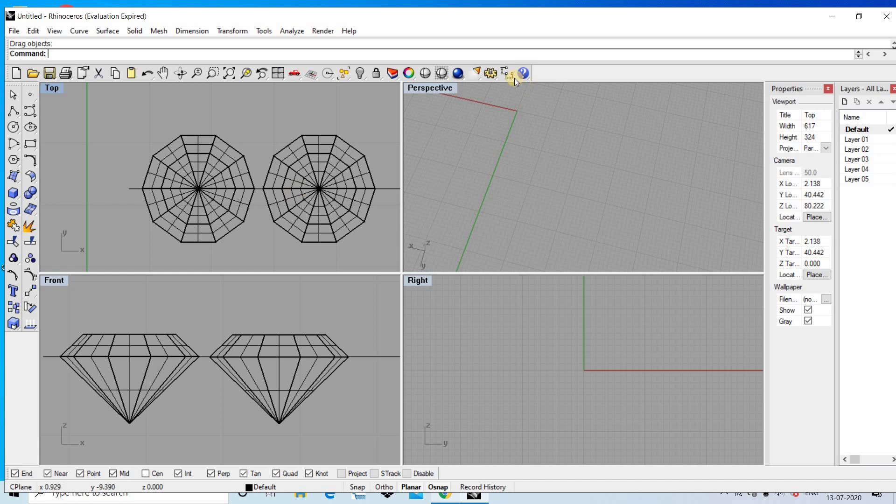
Step: Confirm with an aligned dimension that the gap reads 0.14, without placing it
left_click_drag(514, 77, 579, 94)
scroll(233, 176, "up", 3)
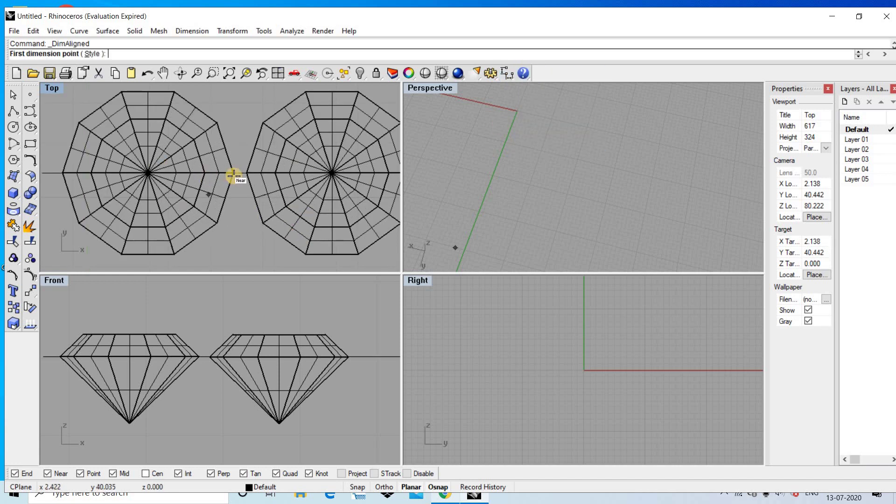
scroll(233, 176, "up", 2)
left_click(255, 174)
scroll(252, 234, "down", 2)
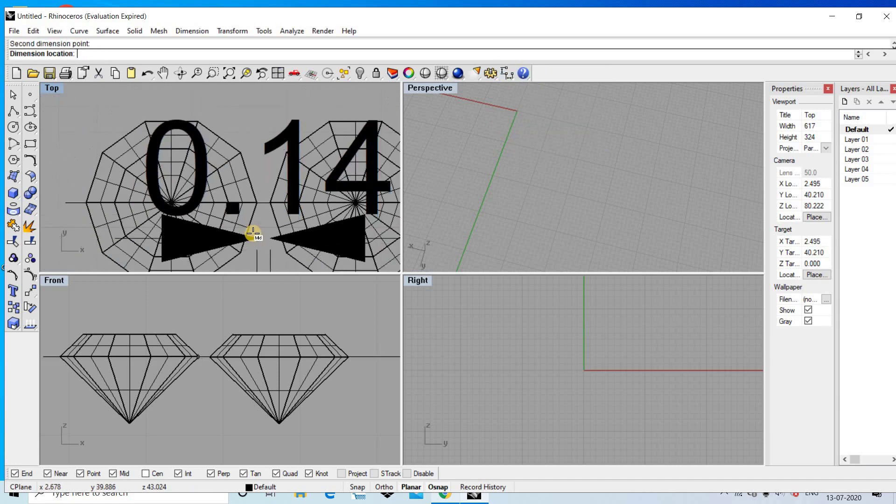
scroll(253, 233, "down", 3)
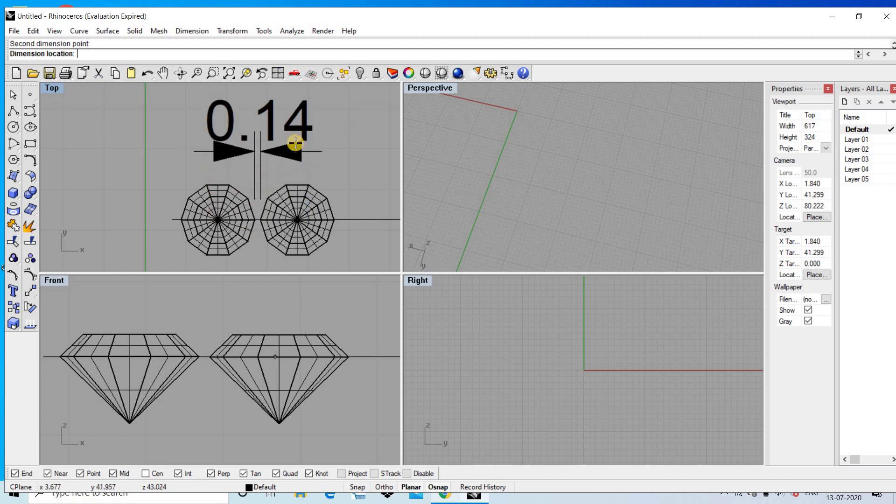
key("Escape")
scroll(253, 184, "up", 1)
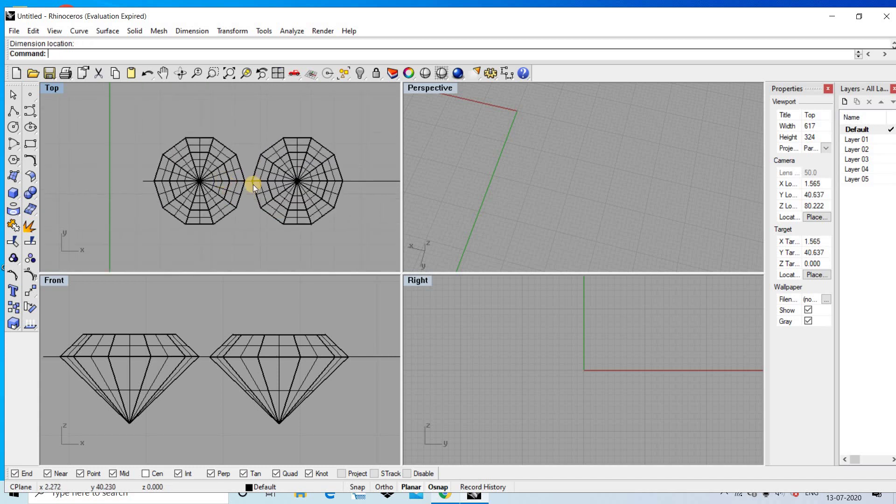
left_click(13, 113)
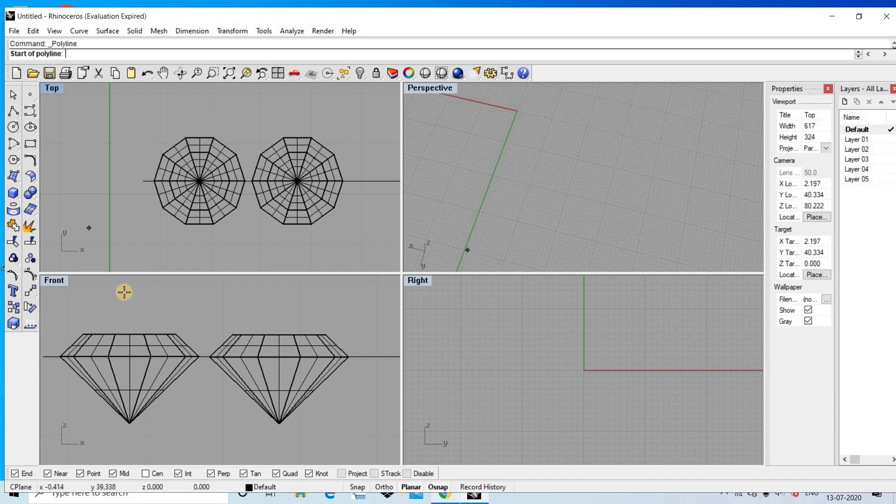
Step: Draw a vertical line from its midpoint in the gap between the two diamonds
left_click(17, 118)
left_click(66, 129)
scroll(186, 300, "up", 2)
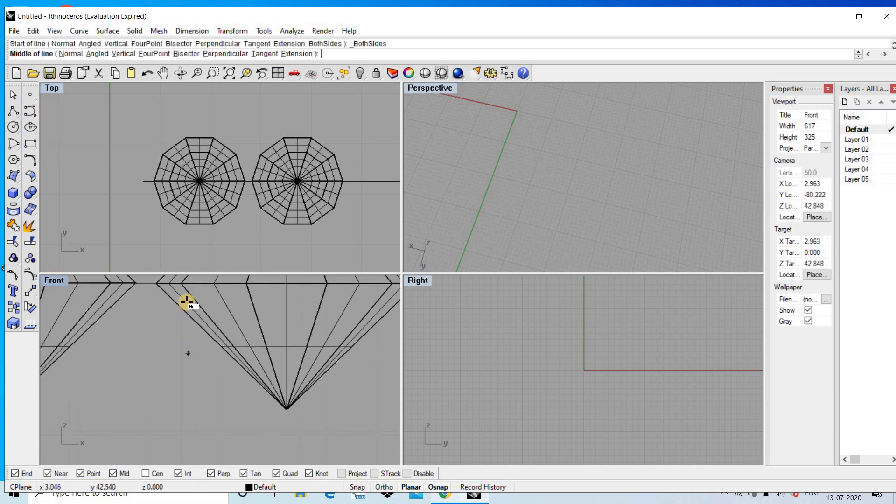
scroll(200, 364, "up", 1)
scroll(184, 346, "up", 1)
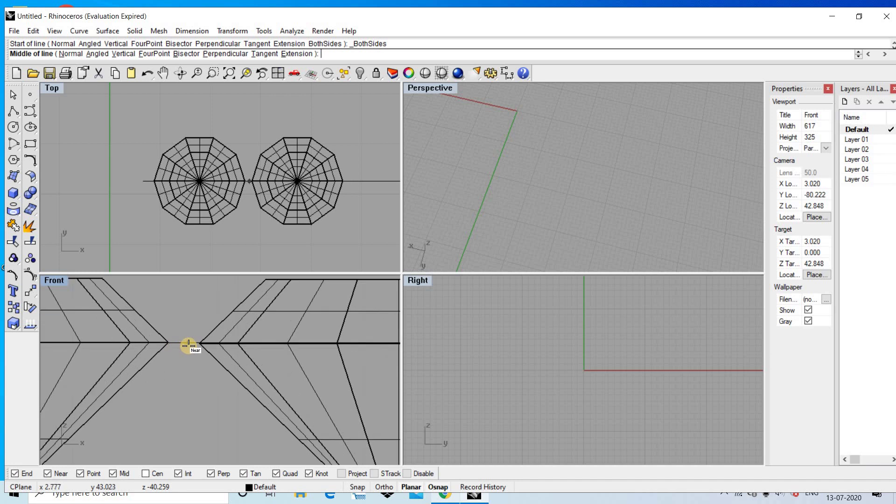
left_click(183, 346)
scroll(183, 346, "down", 3)
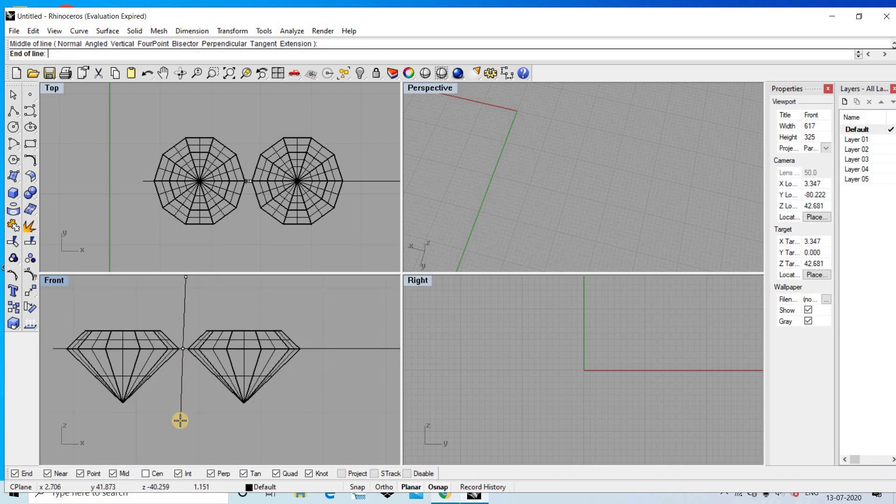
scroll(176, 380, "up", 1)
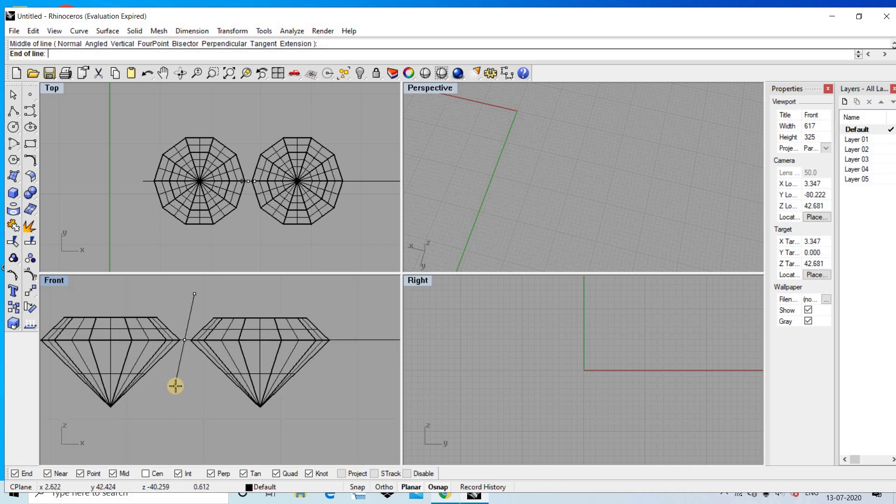
left_click(178, 374)
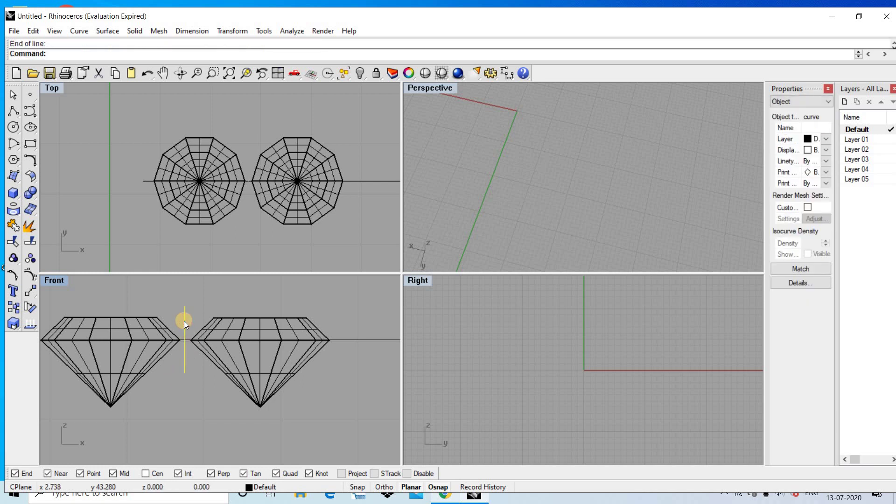
type("Pip")
Step: Pipe the line with start and end radius 0.1 to form the prong
key("Return")
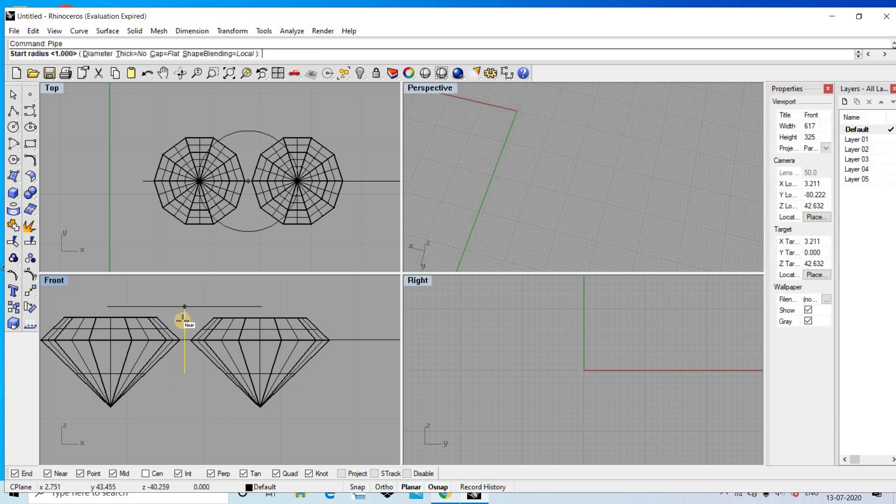
type(".1")
key("Return")
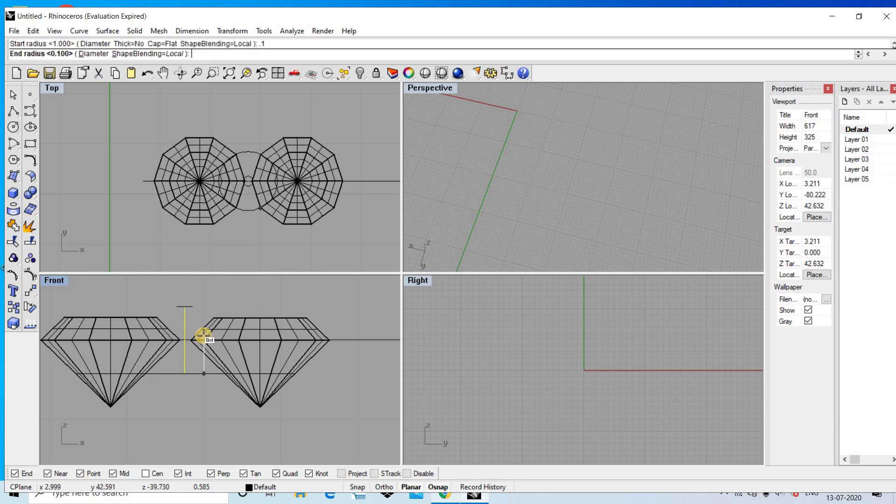
type("1")
key("Return")
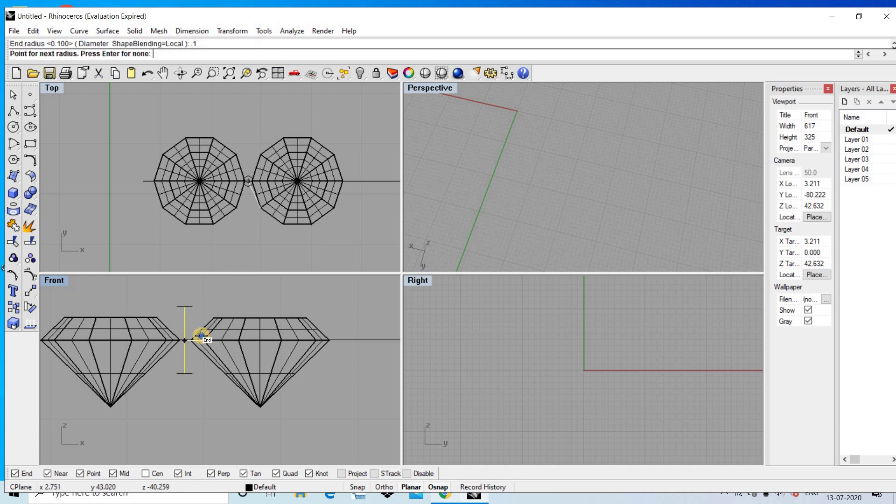
key("Return")
scroll(247, 182, "up", 3)
scroll(215, 184, "up", 3)
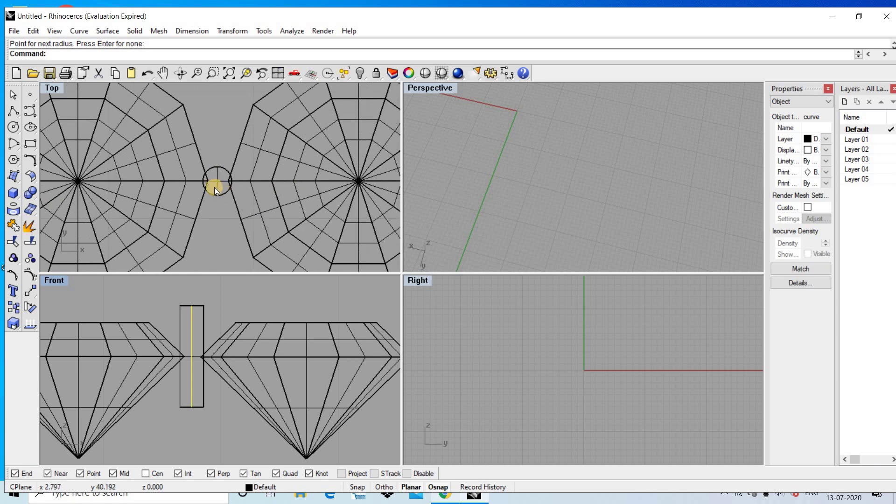
key("Return")
left_click_drag(214, 187, 214, 234)
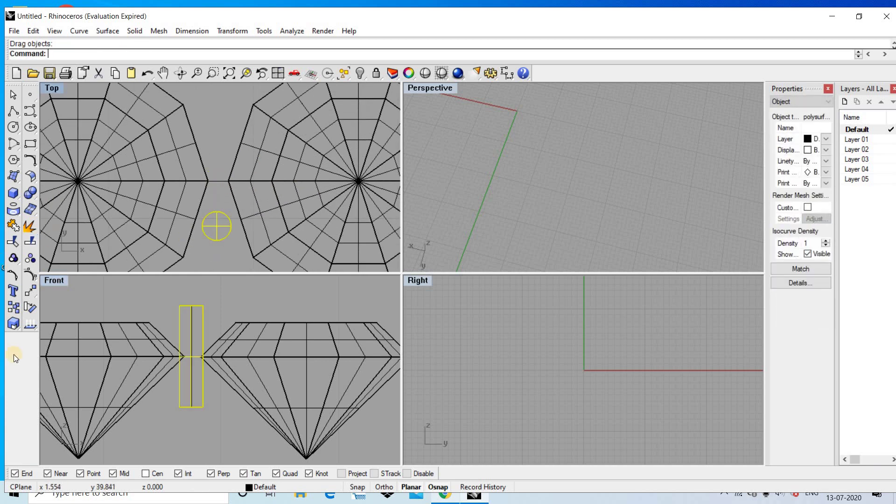
Step: Enlarge the prong circle with Scale2D from its centre
left_click(13, 327)
left_click(54, 344)
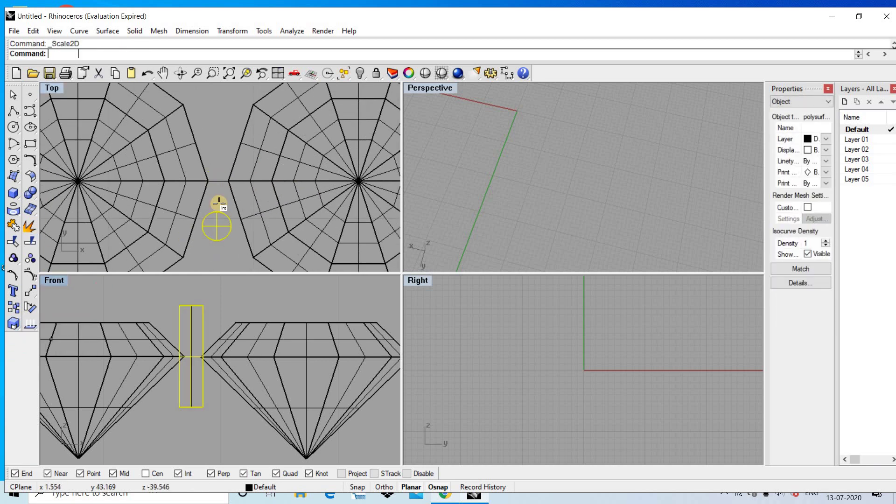
scroll(224, 239, "up", 2)
left_click(224, 238)
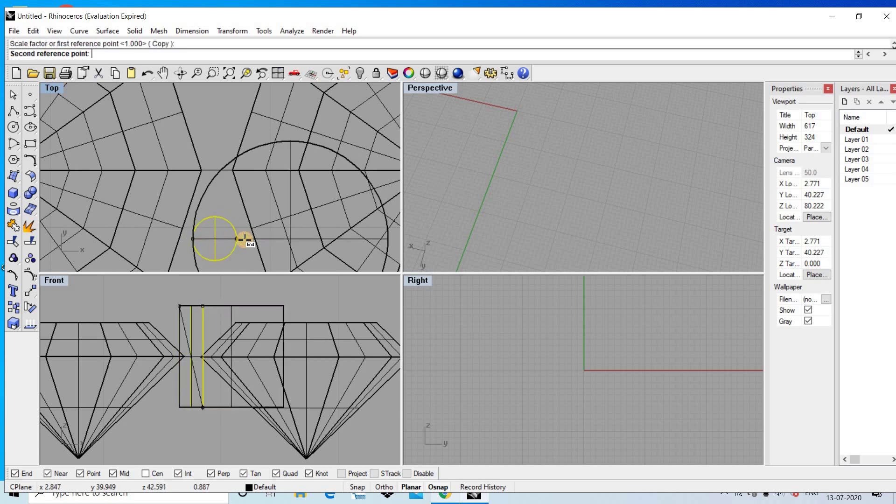
scroll(235, 229, "up", 2)
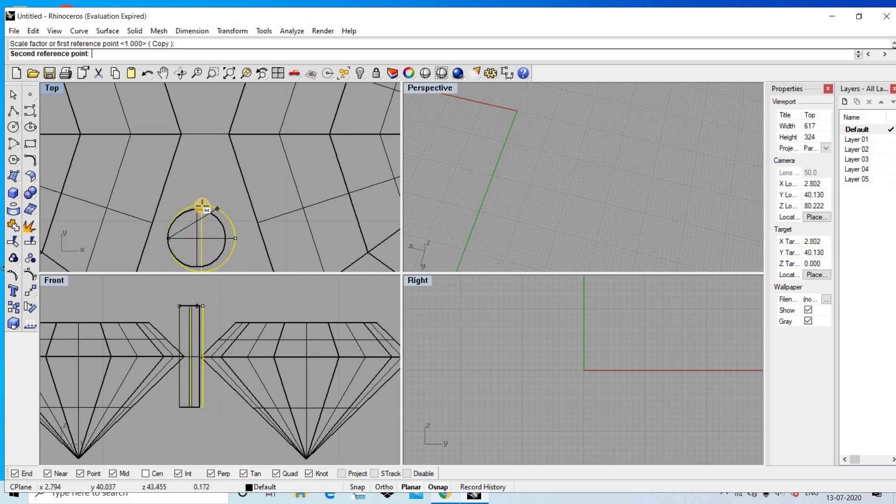
scroll(196, 245, "up", 2)
scroll(191, 240, "up", 2)
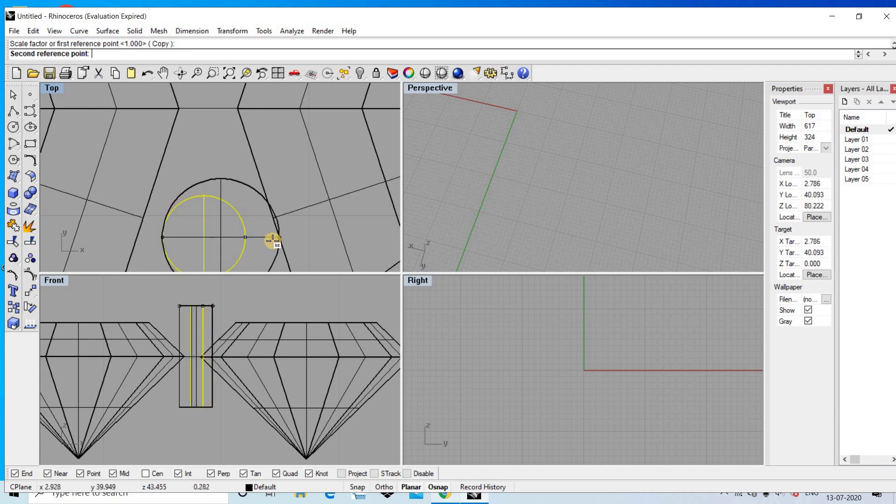
left_click(270, 239)
scroll(215, 233, "up", 2)
scroll(220, 243, "down", 3)
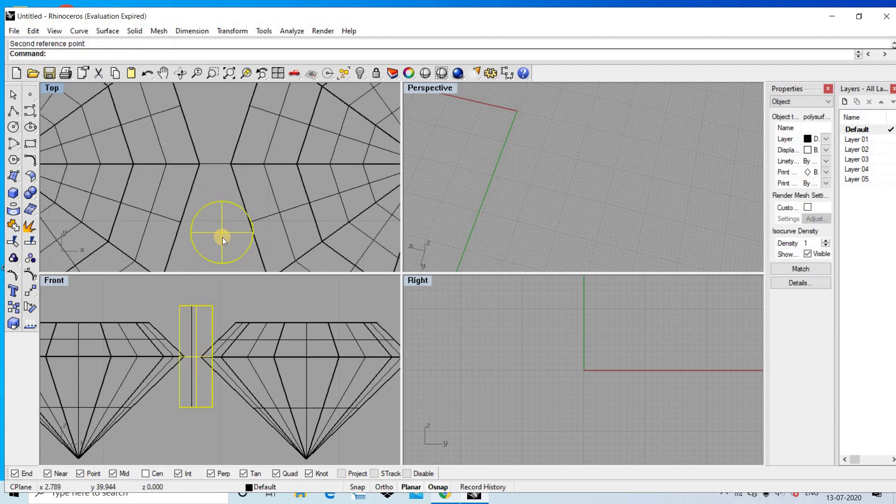
Step: Nudge the circle up and left, then rescale it to fit the gap between gems
left_click_drag(222, 231, 214, 225)
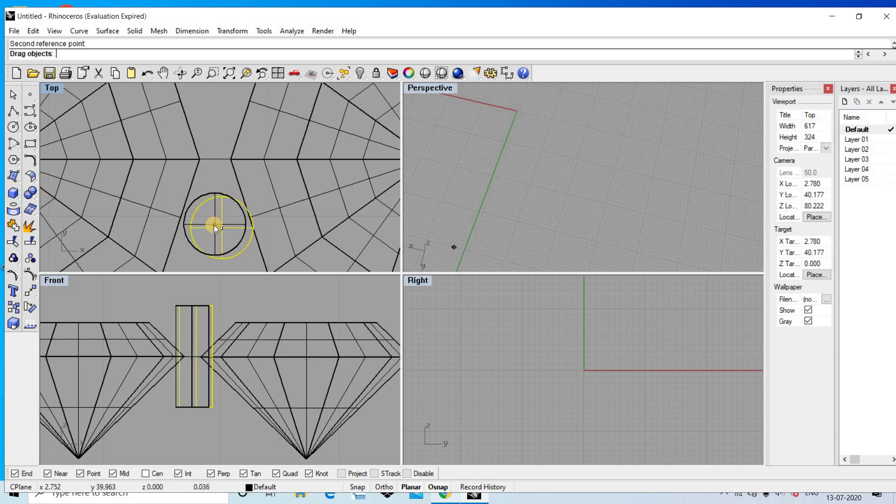
key("Return")
left_click(214, 225)
left_click(245, 224)
type(".45")
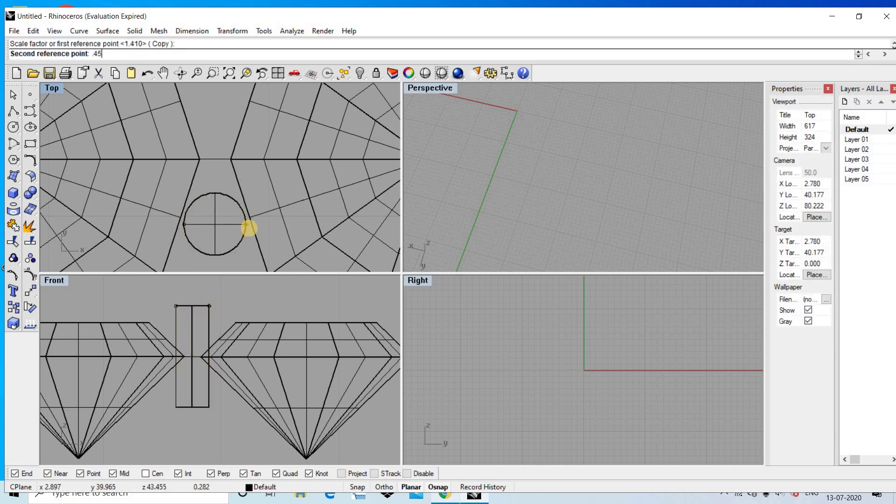
key("Return")
scroll(250, 228, "down", 2)
scroll(229, 220, "down", 1)
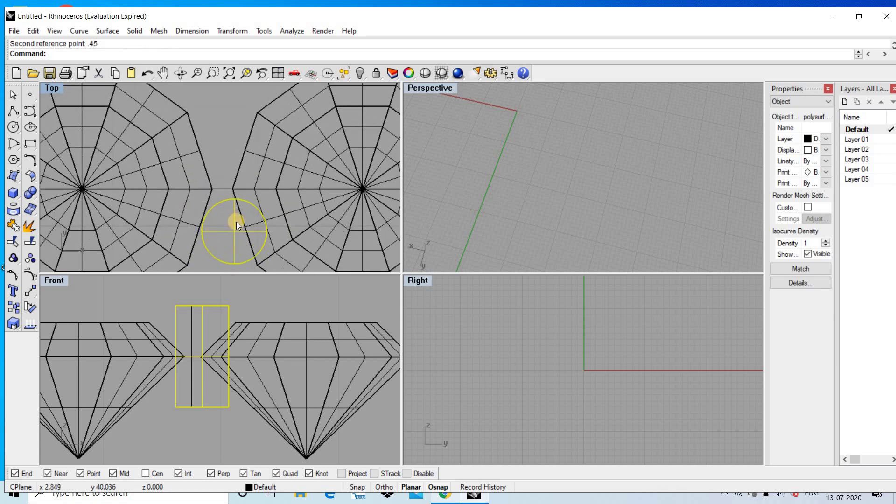
scroll(237, 222, "up", 1)
Step: Move the circle and cylinder between the gems and lower the cylinder to the girdle
left_click_drag(234, 230, 218, 249)
scroll(229, 239, "down", 2)
scroll(230, 239, "down", 1)
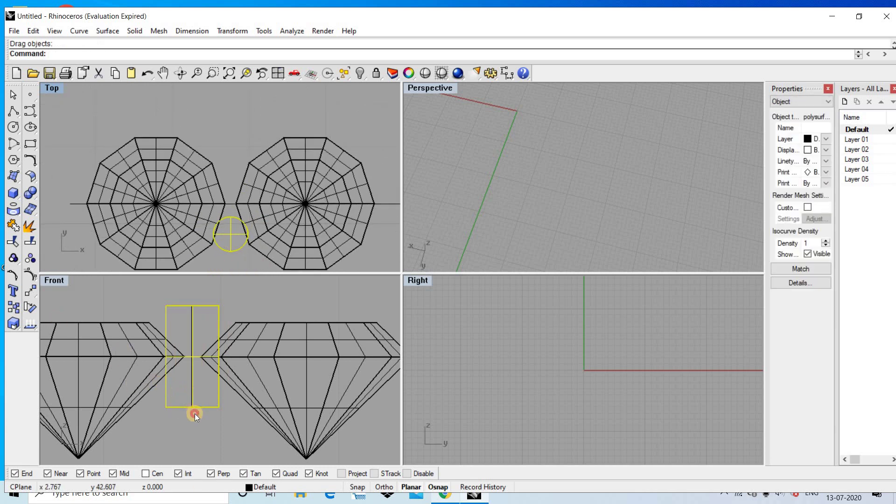
left_click_drag(195, 414, 193, 446)
scroll(239, 220, "up", 2)
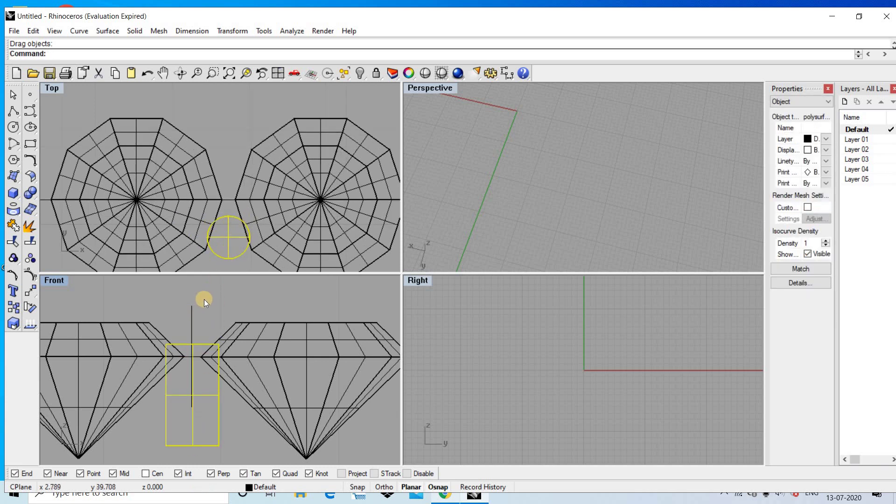
Step: Delete the vertical line and Patch the cylinder's top circle edge into a dome
left_click(180, 318)
key("Delete")
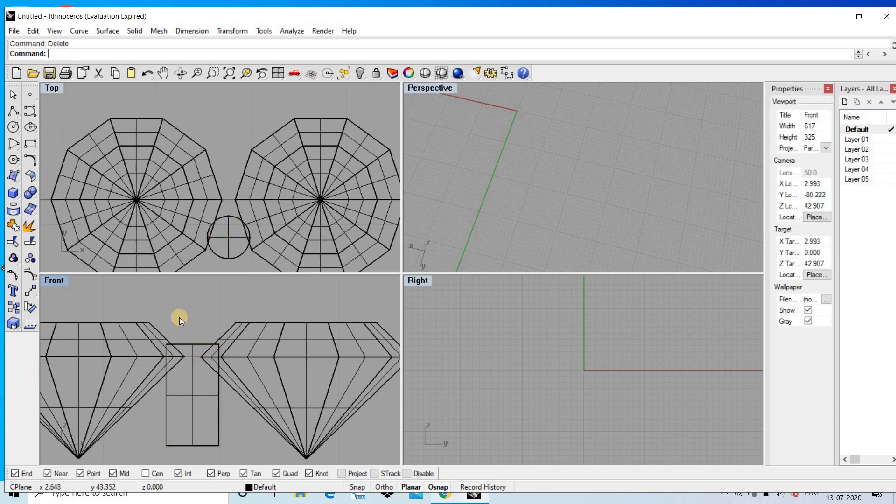
type("Patch")
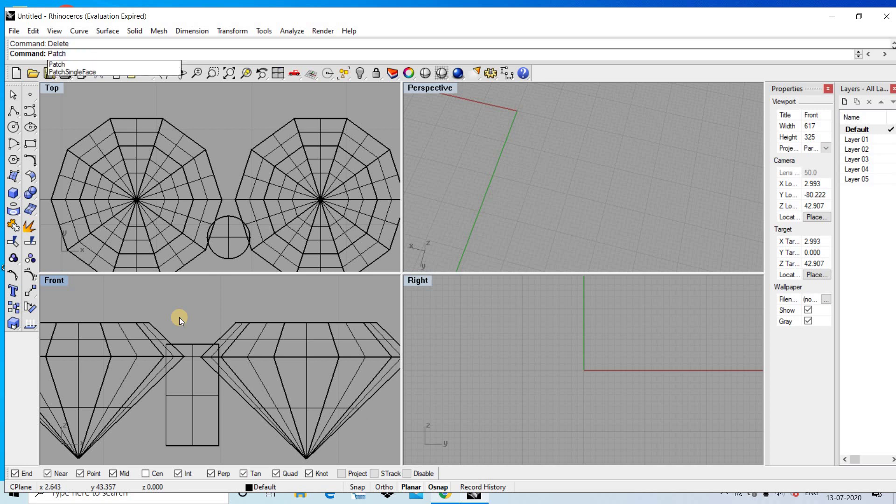
key("Return")
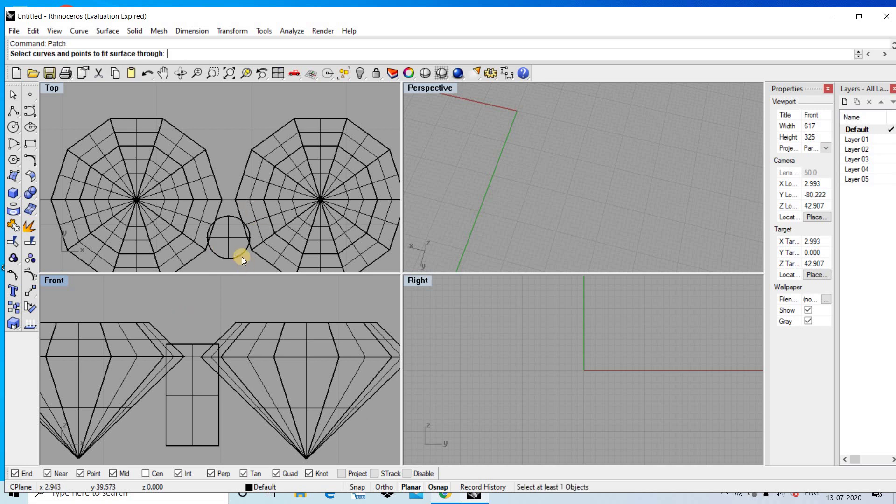
left_click(242, 256)
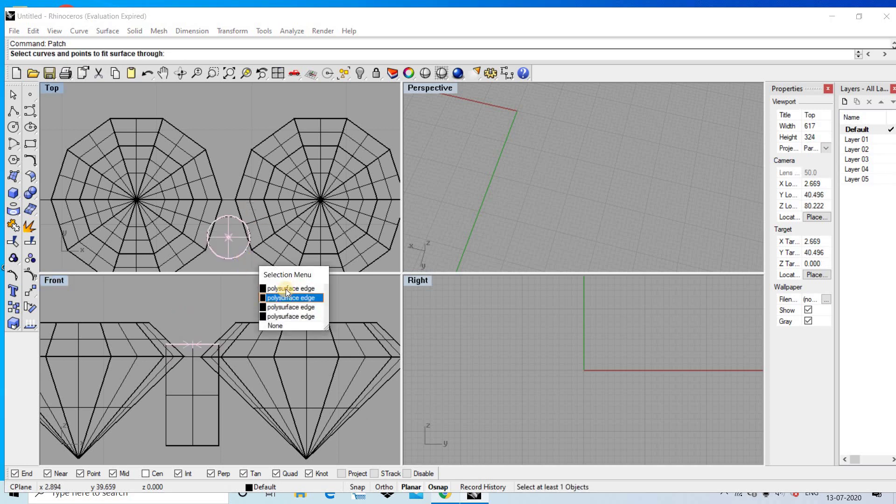
left_click(285, 289)
key("Return")
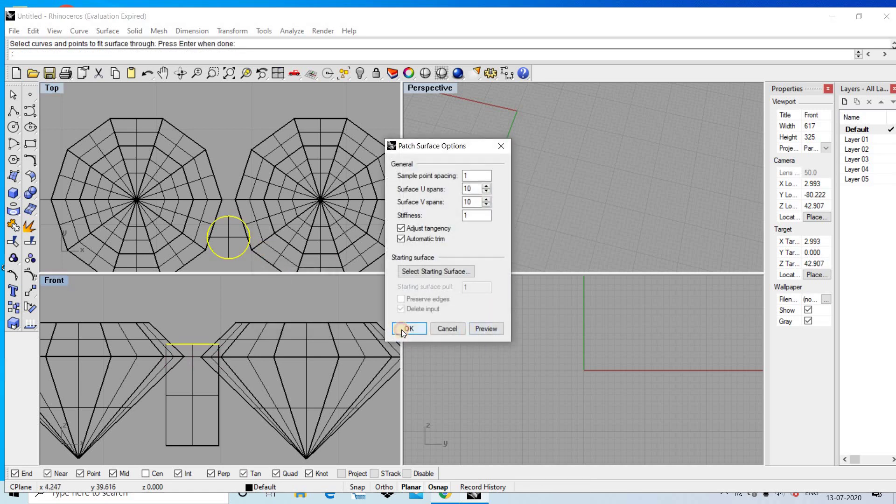
left_click(403, 329)
Step: Select the dome patch together with the prong cylinder
scroll(204, 341, "up", 2)
scroll(189, 354, "up", 3)
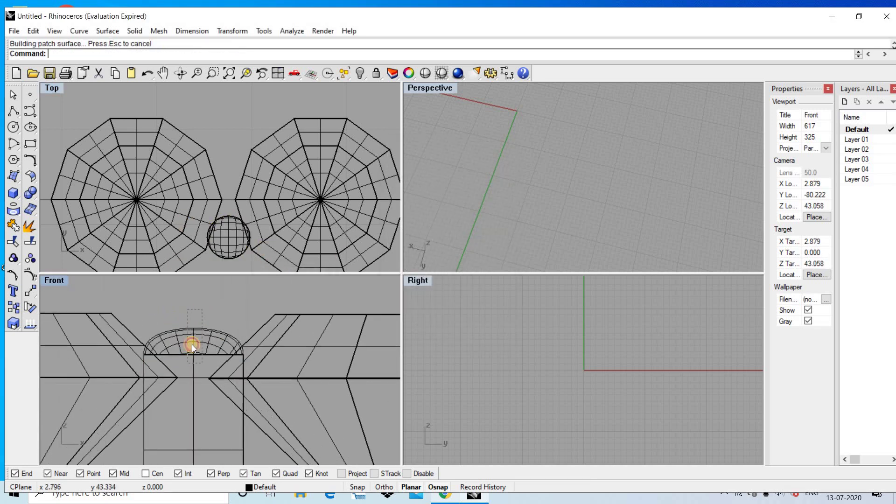
left_click_drag(192, 345, 215, 291)
scroll(215, 290, "down", 2)
Step: Mirror the selected prong across the gem axis
type("Mirror")
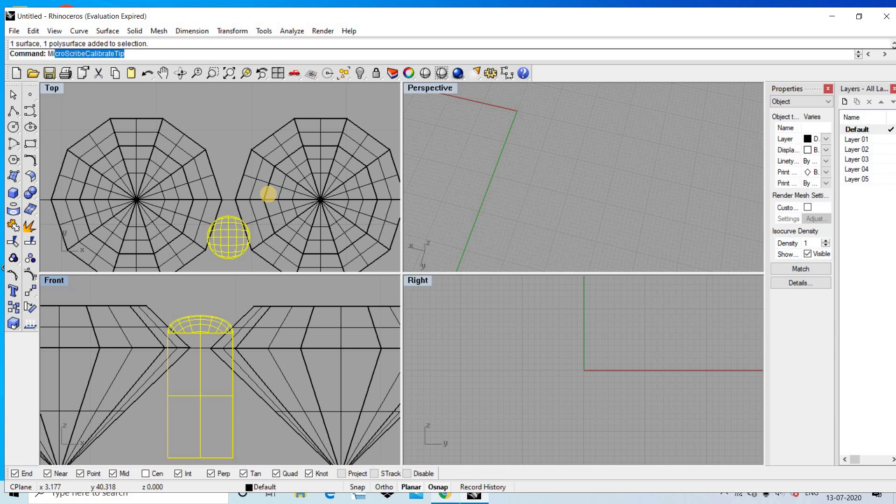
key("Return")
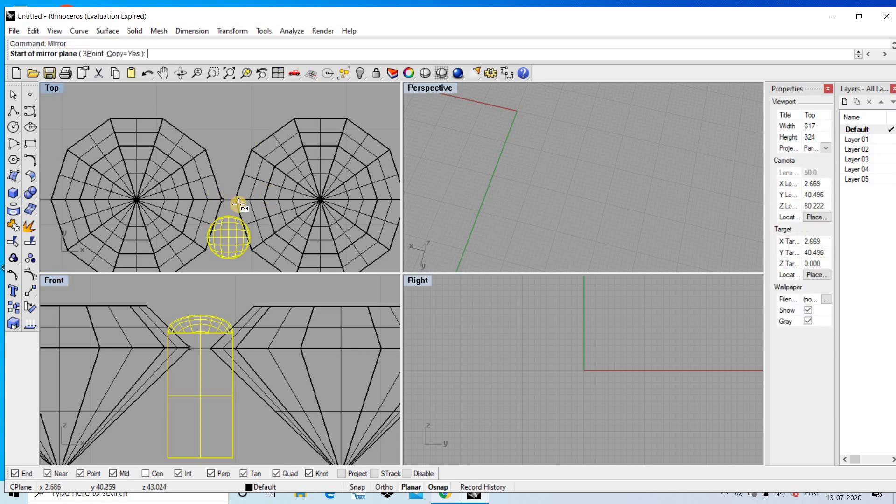
left_click(249, 201)
scroll(259, 201, "down", 3)
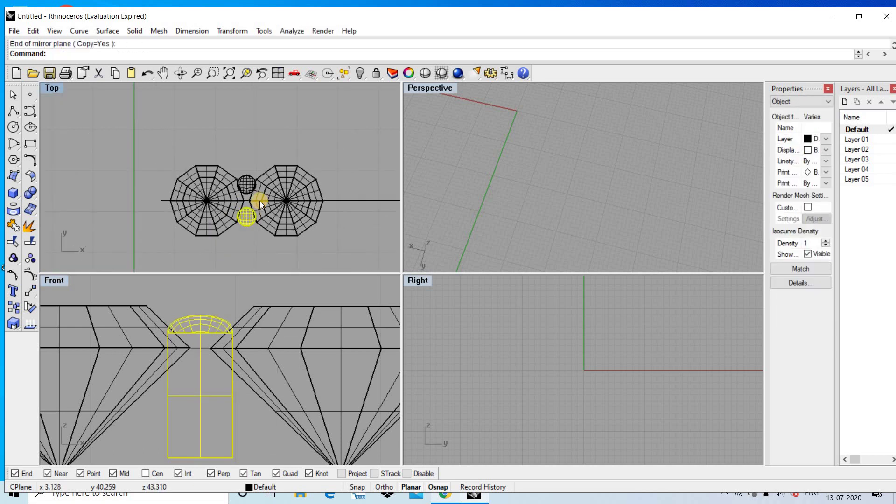
Step: Mirror both prongs to place copies on the gem's other side
left_click(242, 168)
scroll(248, 153, "down", 1)
scroll(248, 153, "down", 1)
left_click_drag(270, 220, 180, 186)
scroll(180, 187, "up", 3)
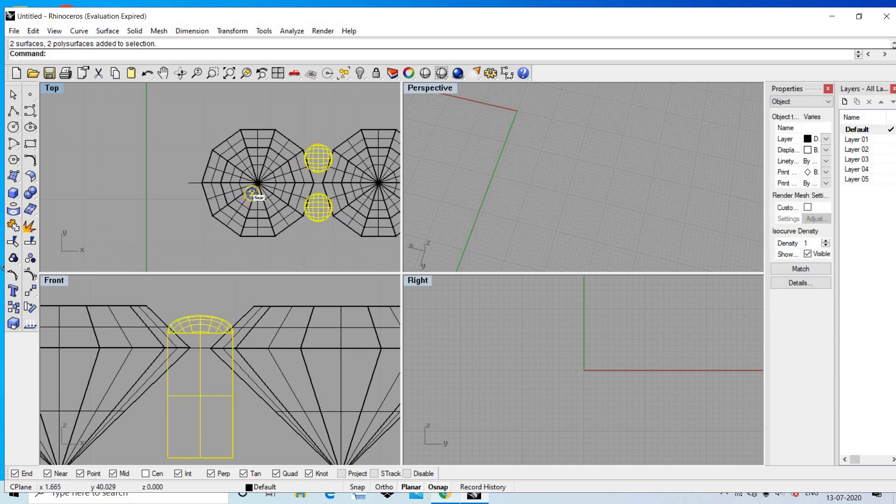
key("Return")
left_click(258, 183)
left_click(259, 230)
scroll(211, 231, "down", 2)
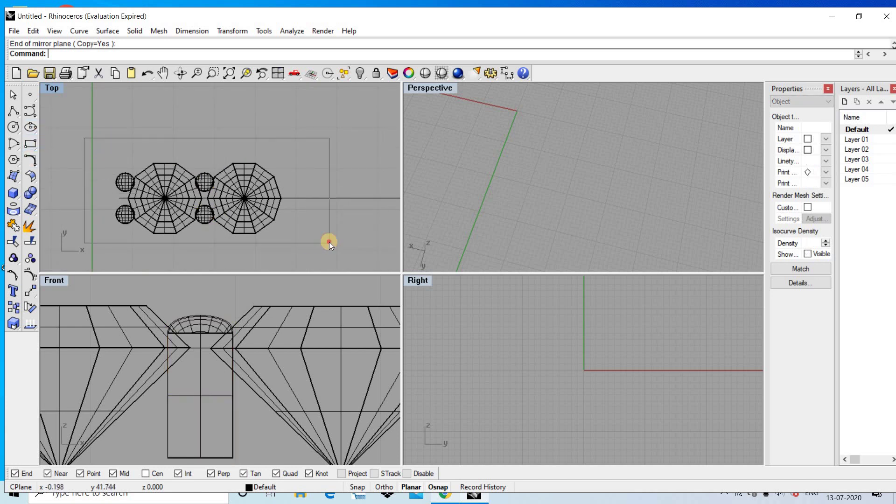
Step: Mirror the gems and surrounding prongs to the right, then mirror two small prongs across
left_click_drag(82, 134, 329, 242)
key("Return")
left_click(280, 202)
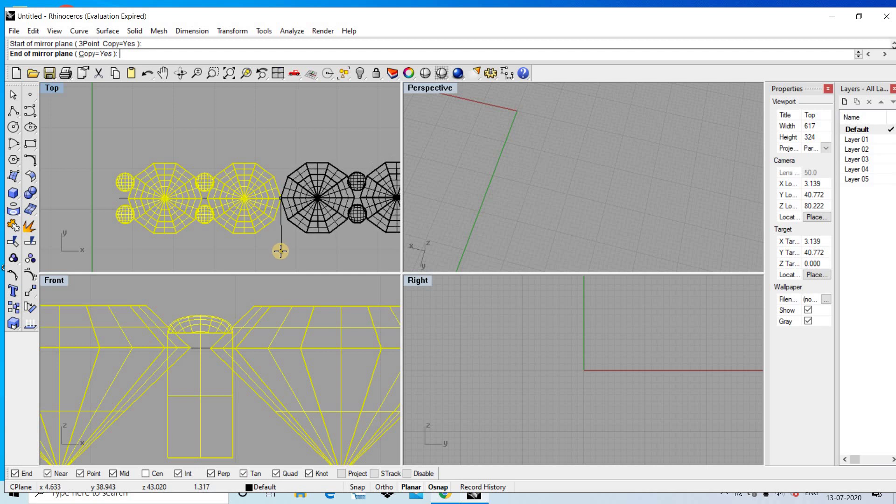
left_click(282, 238)
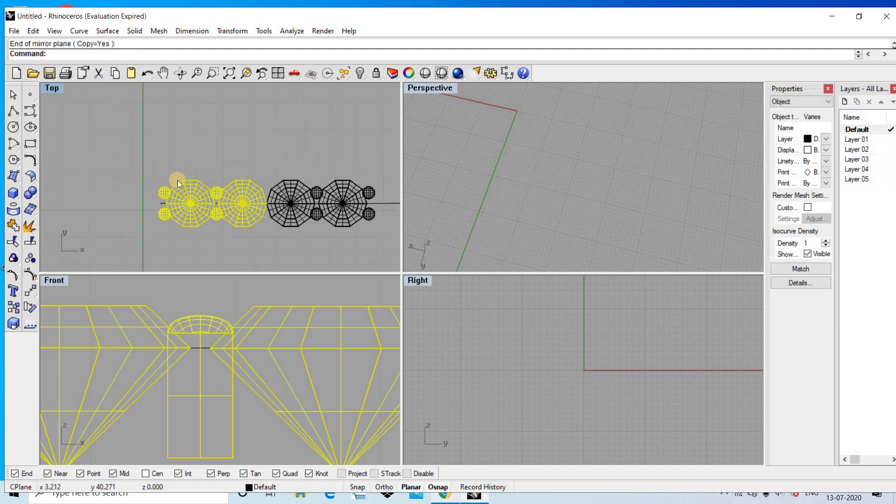
key("Return")
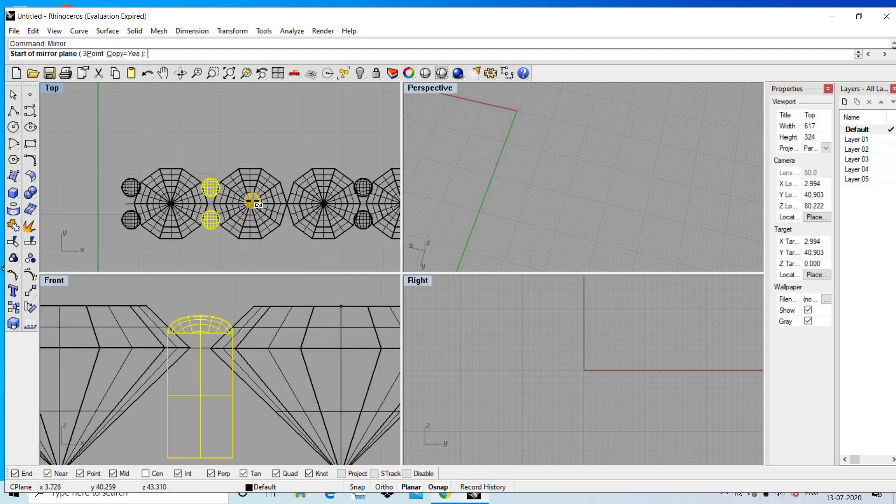
left_click(250, 204)
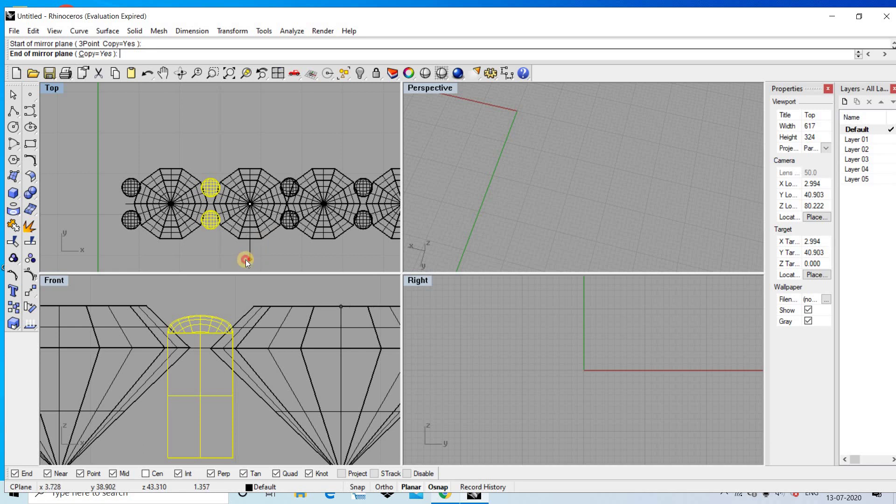
left_click(246, 257)
scroll(172, 173, "down", 3)
Step: Double the gem-and-prong row by mirroring it across its end
left_click_drag(200, 149, 317, 243)
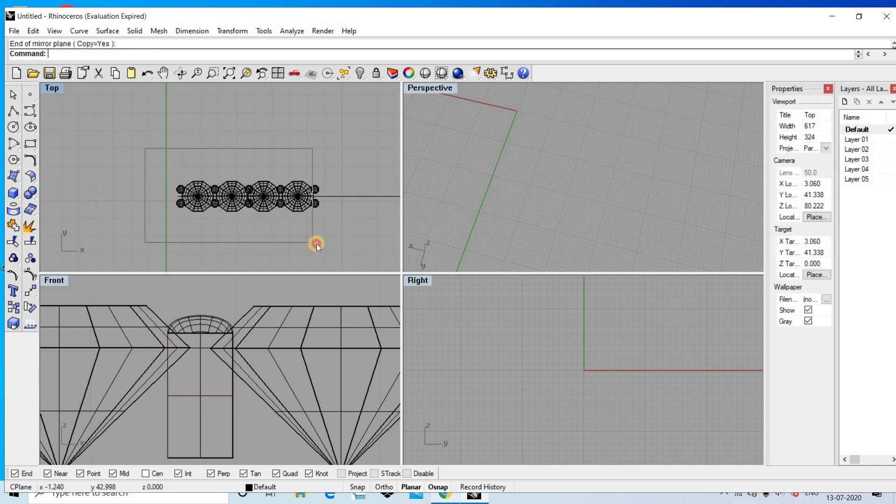
scroll(318, 197, "up", 3)
key("Return")
left_click(313, 195)
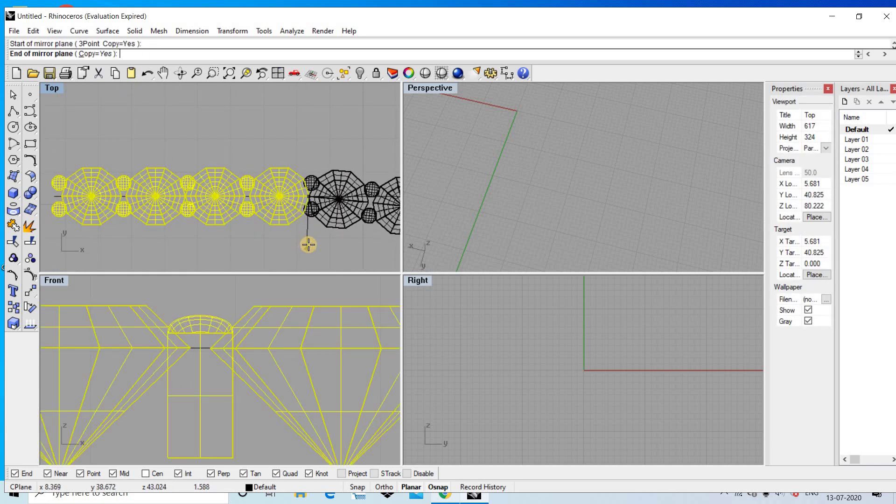
left_click(309, 245)
scroll(308, 219, "down", 3)
right_click_drag(219, 193, 135, 161)
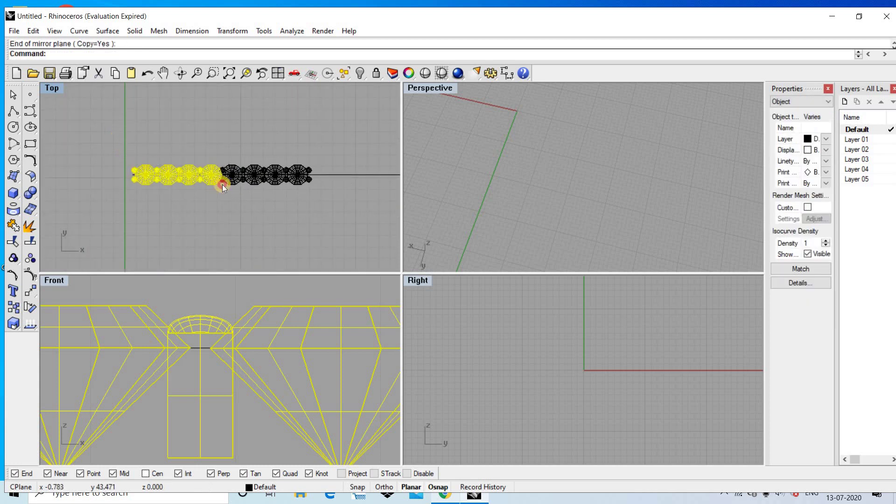
key("Escape")
Step: Mirror the entire row again to lengthen it, then reselect the whole row
key("ctrl+a")
scroll(307, 156, "up", 3)
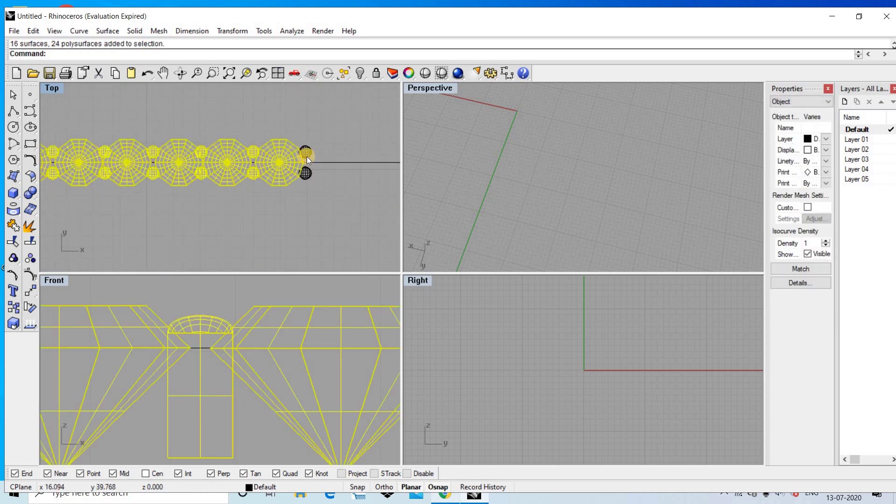
key("Return")
left_click(302, 160)
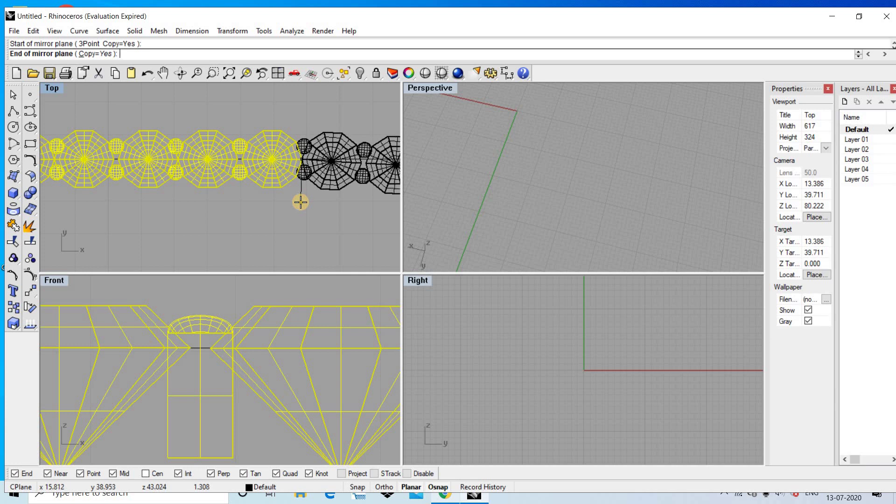
left_click(301, 203)
scroll(354, 194, "down", 3)
scroll(267, 189, "down", 3)
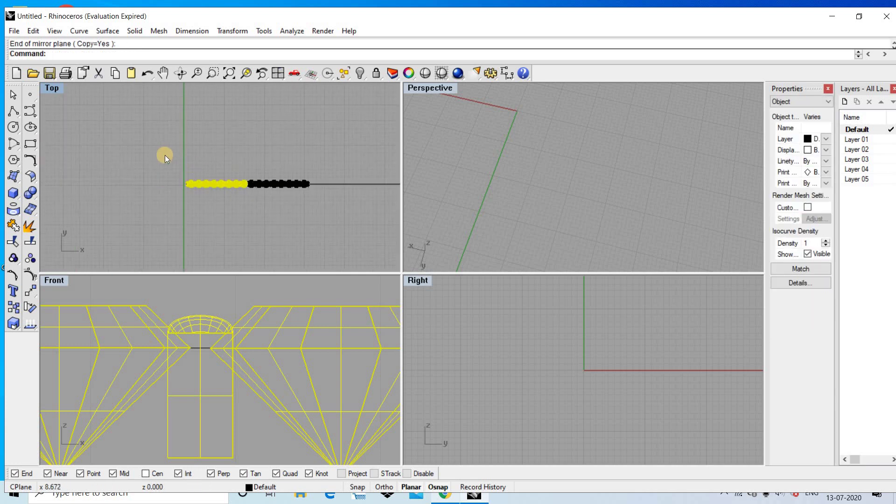
scroll(164, 155, "up", 2)
left_click_drag(199, 150, 383, 253)
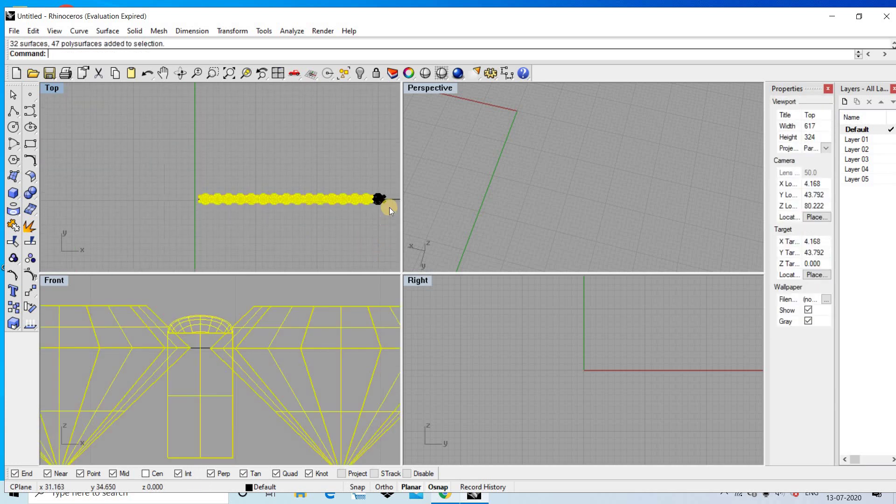
scroll(390, 207, "up", 3)
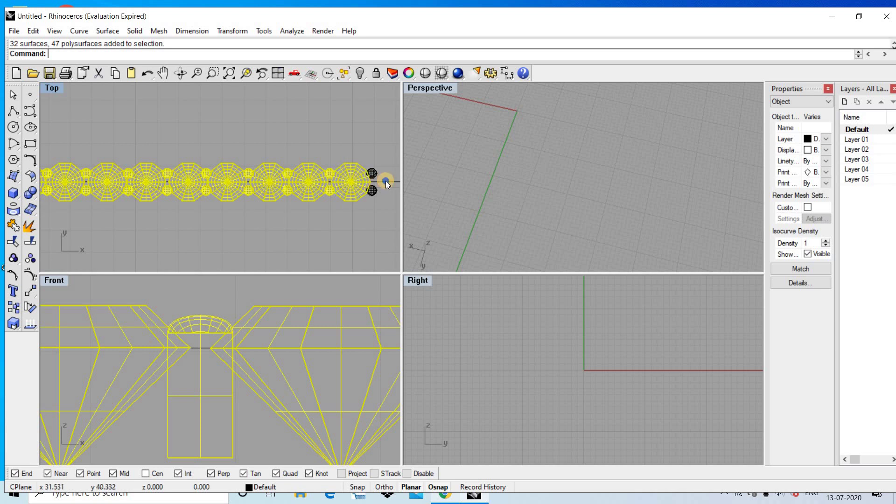
Step: Mirror the selected row across its right end to extend it
right_click(386, 180)
left_click(374, 182)
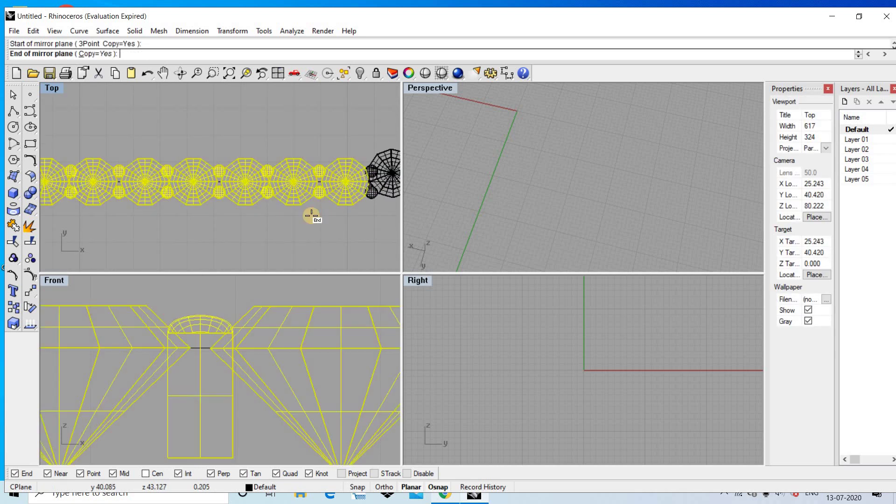
scroll(301, 209, "down", 4)
scroll(312, 214, "down", 3)
scroll(303, 216, "down", 3)
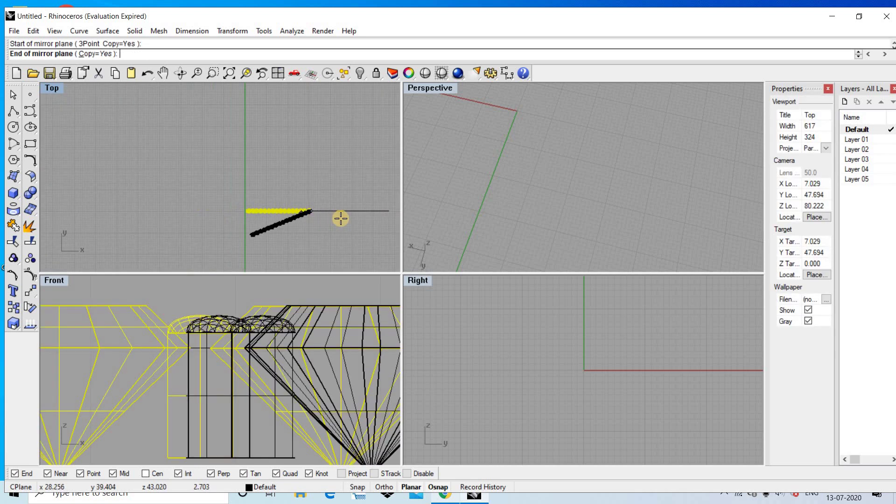
scroll(322, 225, "up", 2)
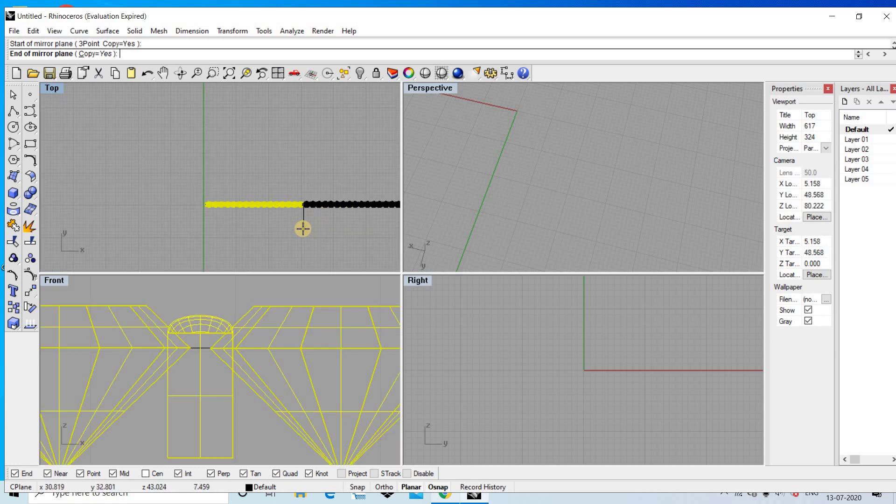
left_click(308, 229)
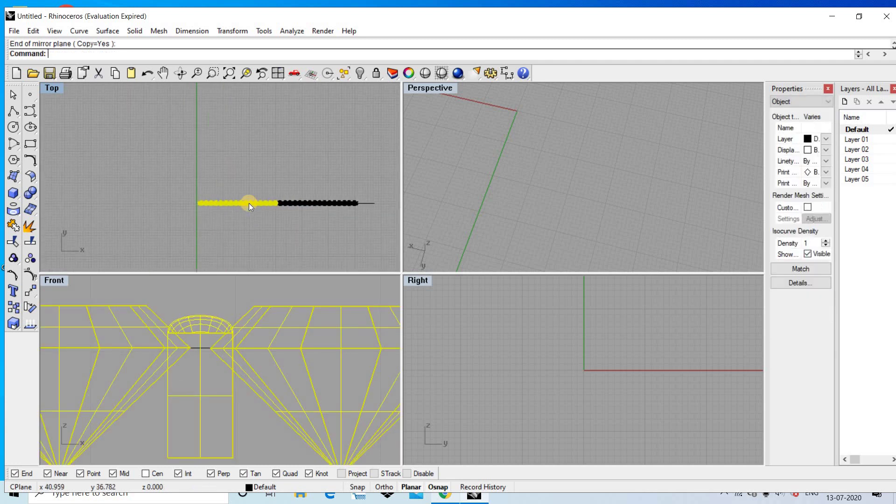
Step: Mirror the two middle gemstone sets and the right-hand gemstone along the row
right_click_drag(400, 195, 676, 194)
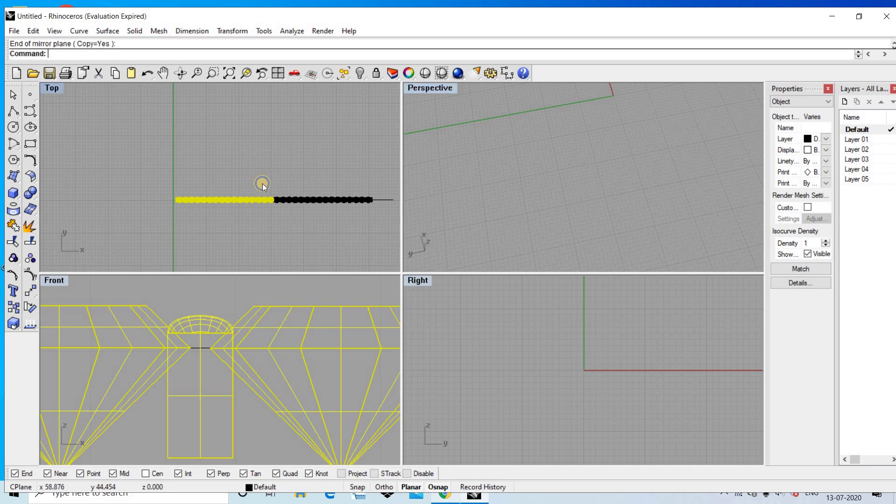
right_click_drag(263, 183, 198, 177)
scroll(221, 196, "up", 2)
scroll(226, 181, "up", 3)
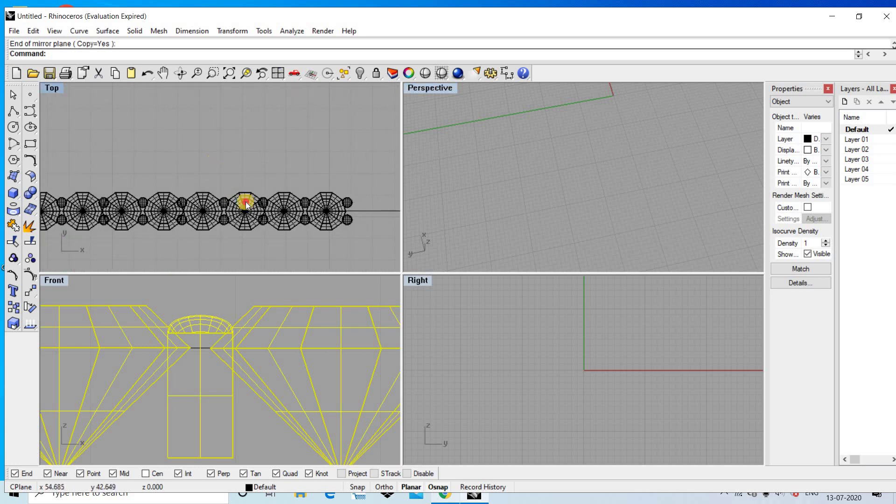
left_click_drag(214, 159, 344, 258)
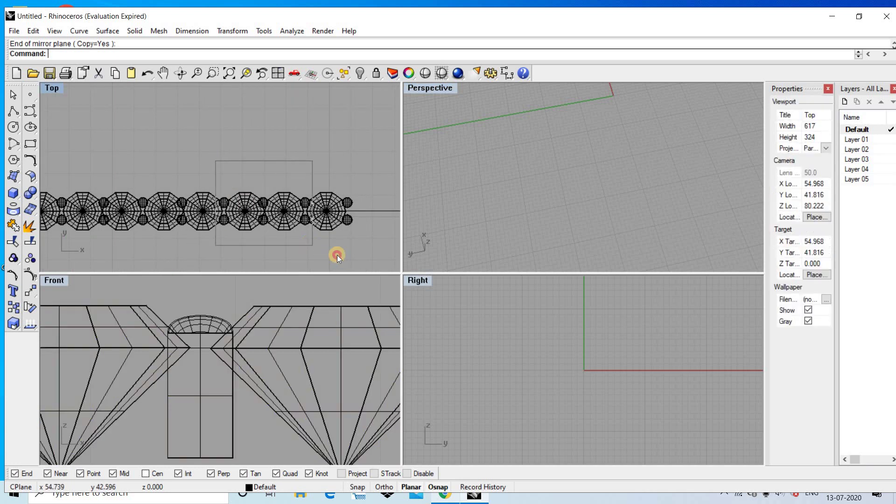
left_click(324, 229, "shift")
type("mirror")
key("Return")
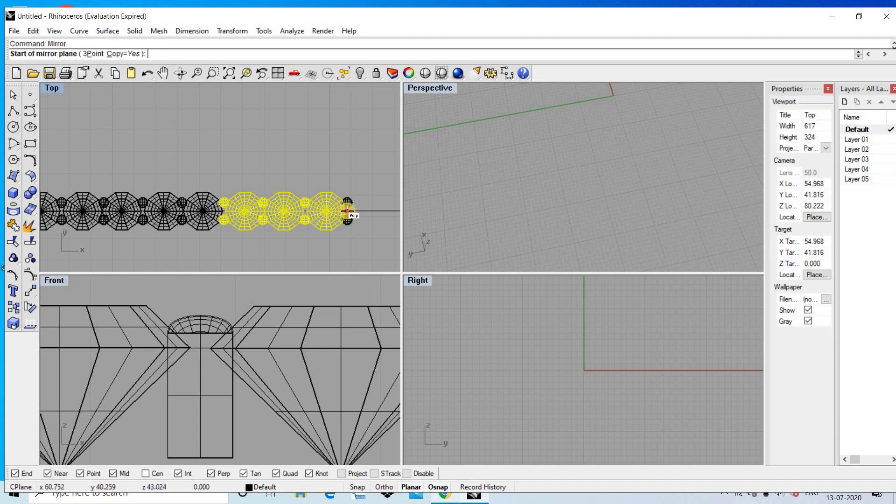
left_click(348, 211)
scroll(345, 218, "down", 3)
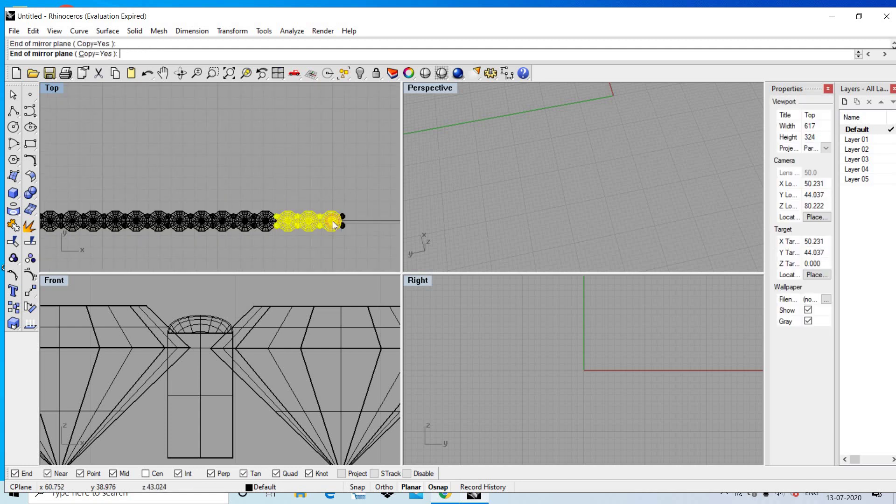
left_click(347, 226)
Step: Try mirroring the end diamond and its two prongs, then undo that mirror
scroll(340, 212, "up", 3)
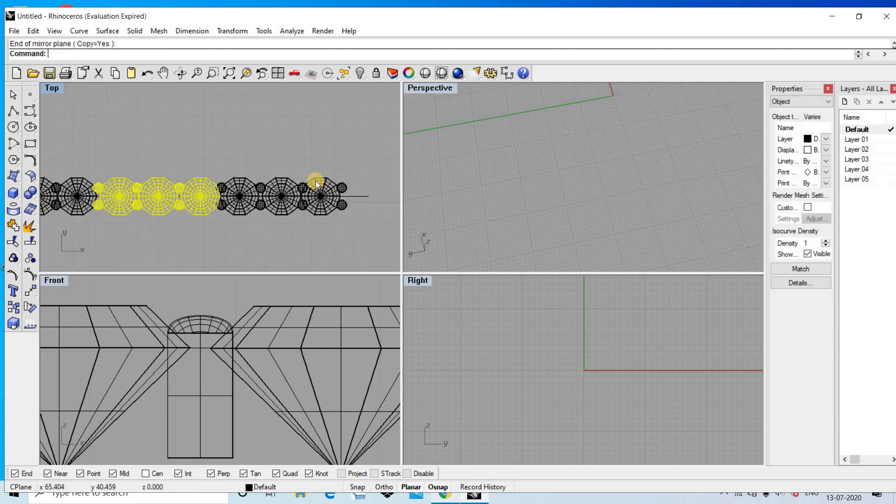
scroll(315, 181, "up", 3)
left_click_drag(301, 179, 289, 157)
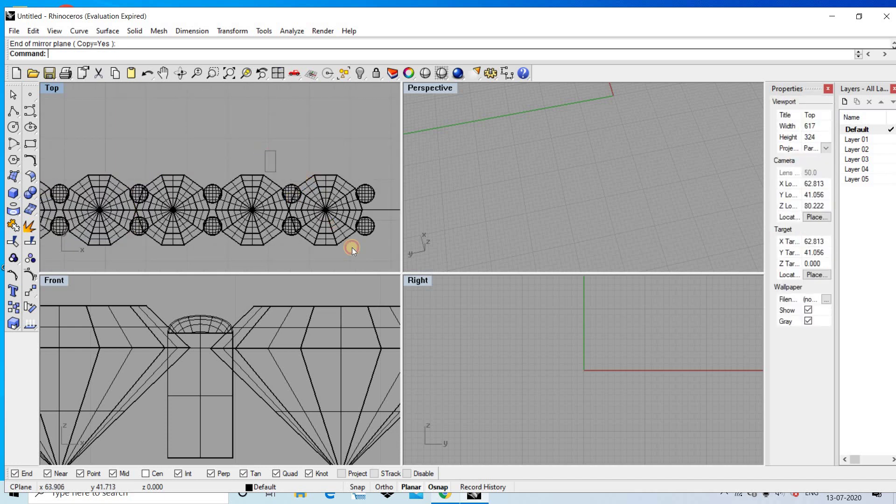
left_click_drag(369, 264, 368, 264)
right_click(358, 210)
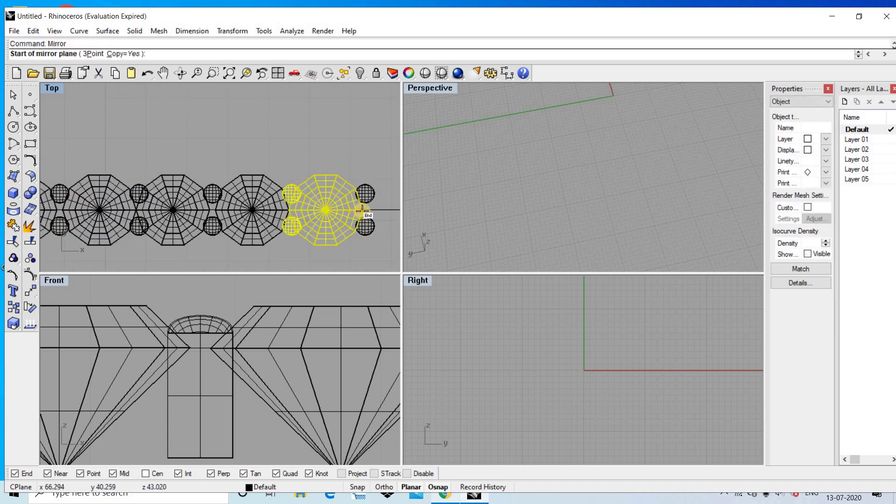
left_click(364, 210)
scroll(364, 210, "down", 3)
left_click(363, 230)
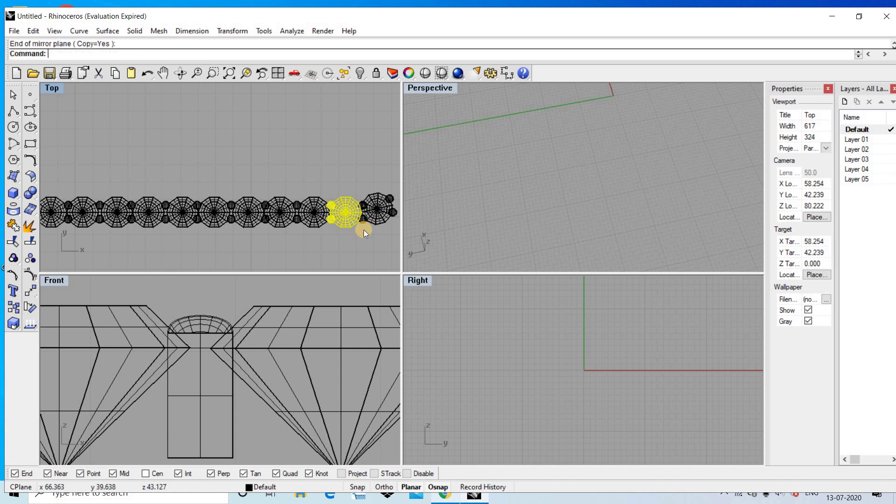
key("ctrl+z")
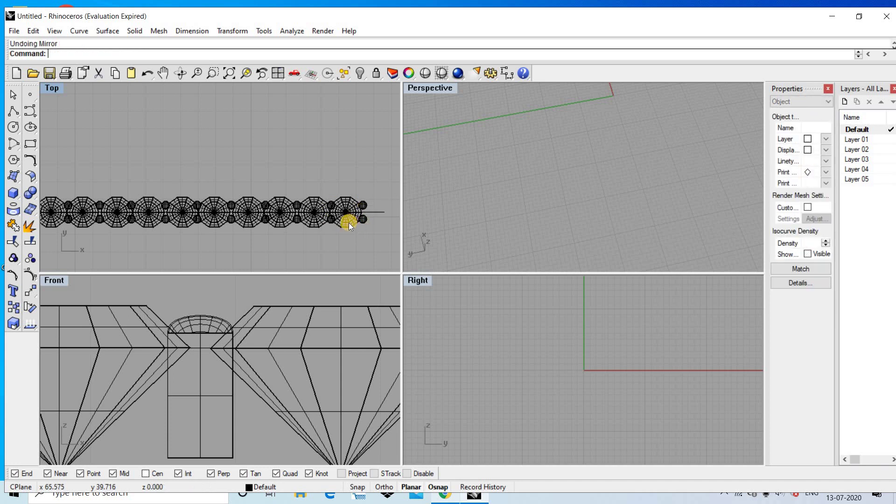
Step: Mirror the last gemstone past the row's end and clear the selection
left_click(348, 223)
right_click(363, 213)
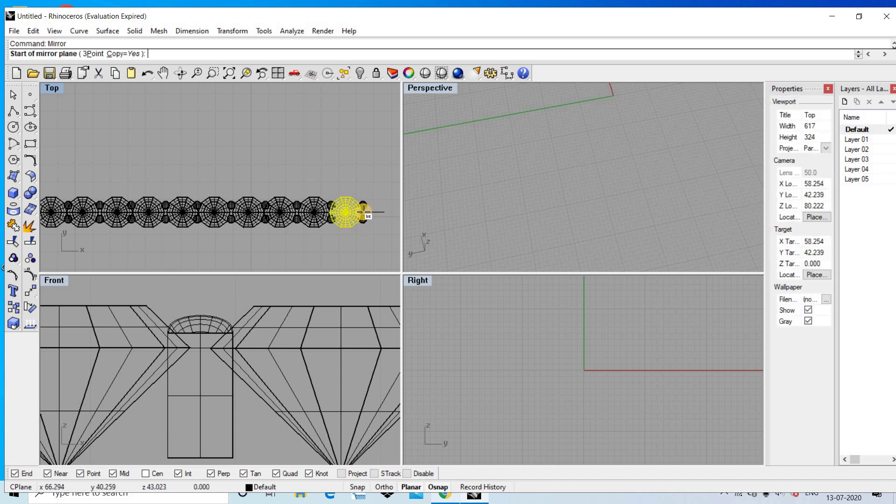
scroll(363, 211, "up", 2)
left_click(364, 211)
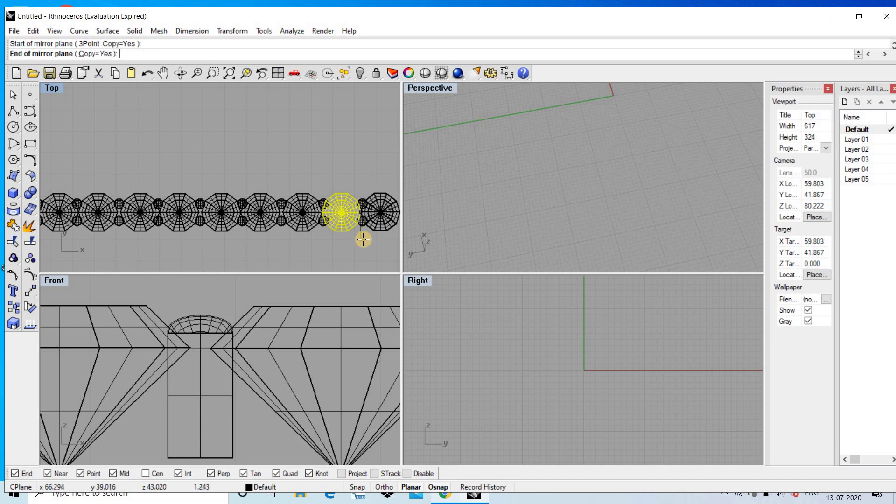
left_click(365, 243)
scroll(344, 228, "down", 1)
scroll(330, 257, "down", 3)
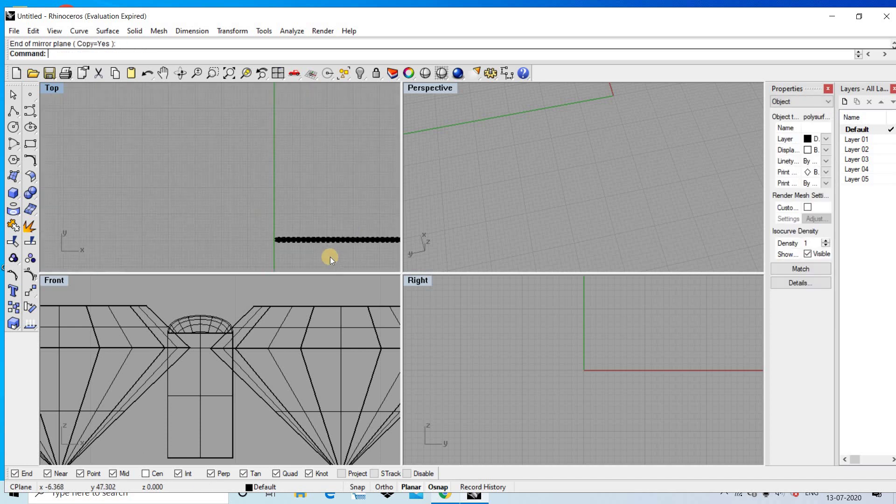
scroll(222, 222, "up", 3)
scroll(187, 217, "down", 1)
scroll(186, 217, "up", 2)
scroll(200, 210, "down", 2)
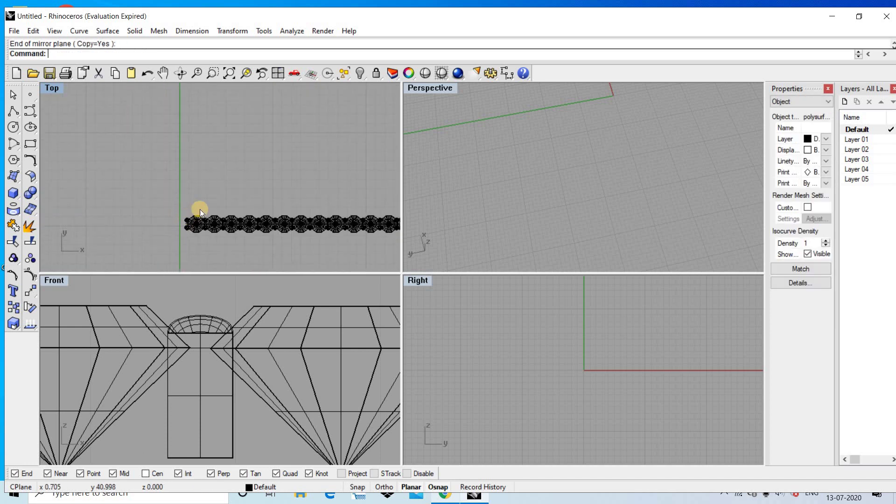
scroll(231, 195, "down", 1)
scroll(234, 191, "down", 1)
left_click(245, 181)
scroll(280, 215, "down", 1)
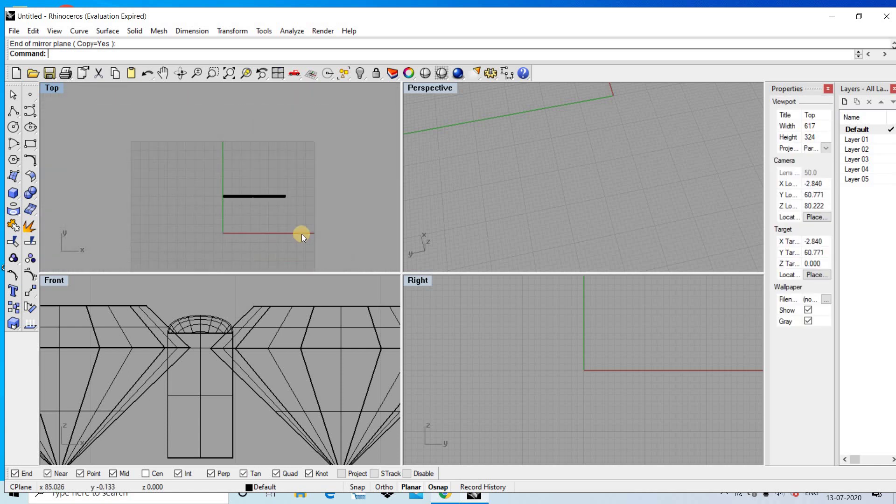
Step: Unhide the ring band with ShowSelected and orbit the maximized Perspective view around it
key("ctrl+shift+h")
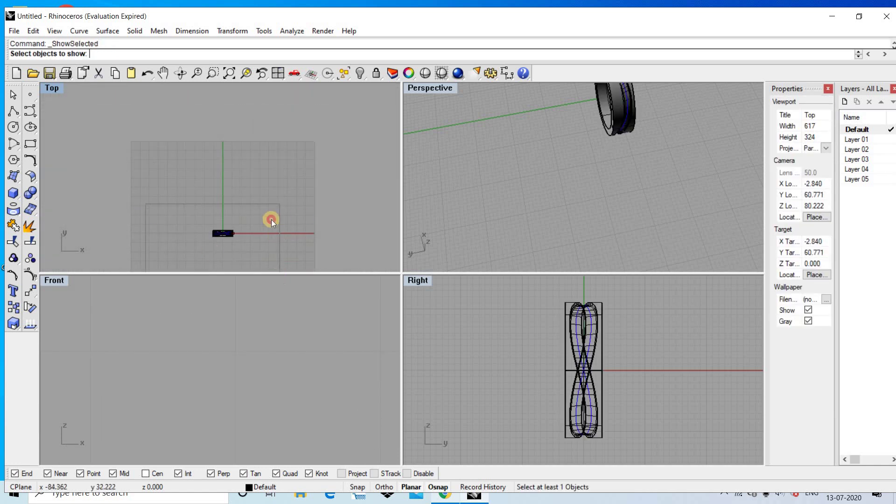
left_click(271, 219)
key("Return")
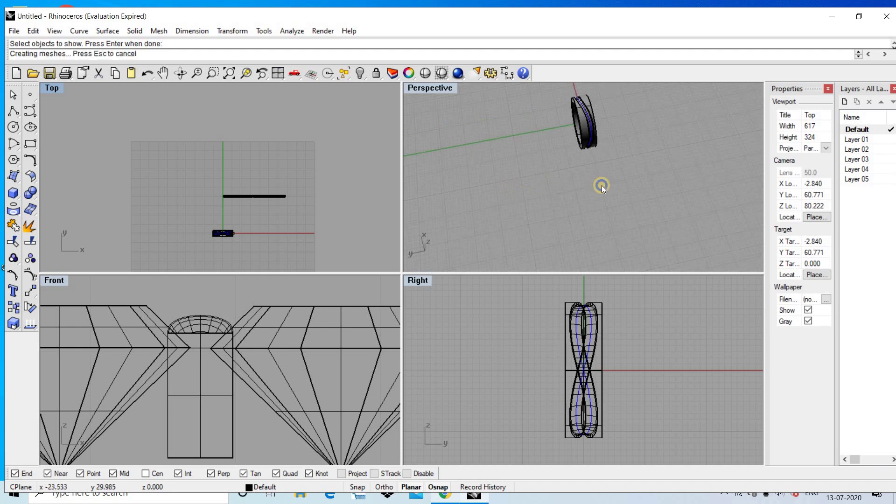
key("ctrl+m")
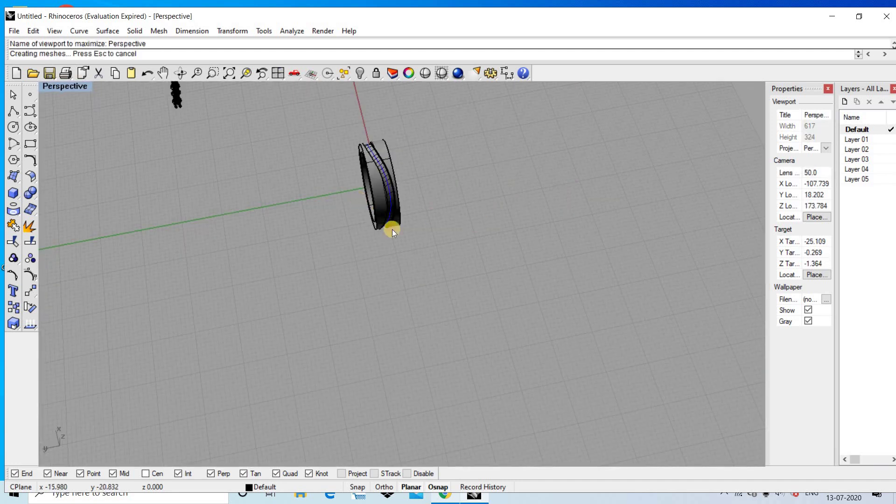
scroll(381, 197, "down", 2)
mouse_move(476, 202)
right_mouse_down()
mouse_move(362, 202)
mouse_move(501, 226)
right_mouse_up()
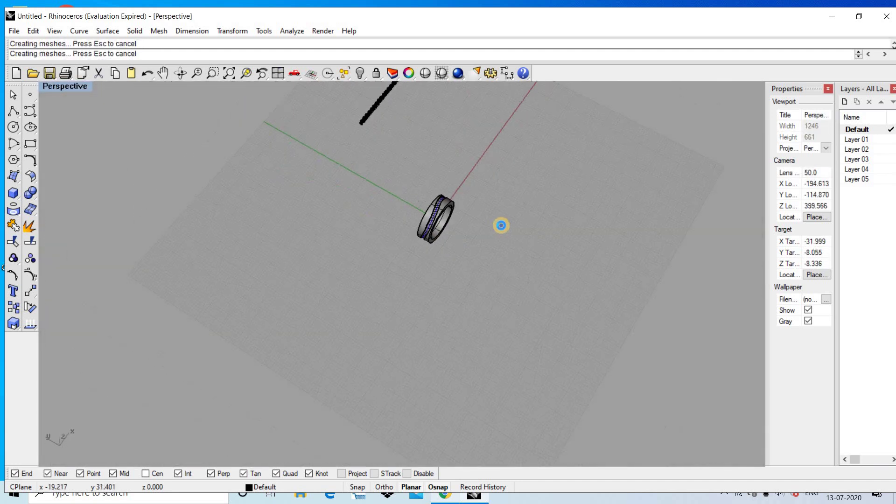
mouse_move(418, 179)
right_mouse_down()
mouse_move(464, 216)
mouse_move(398, 184)
mouse_move(451, 233)
right_mouse_up()
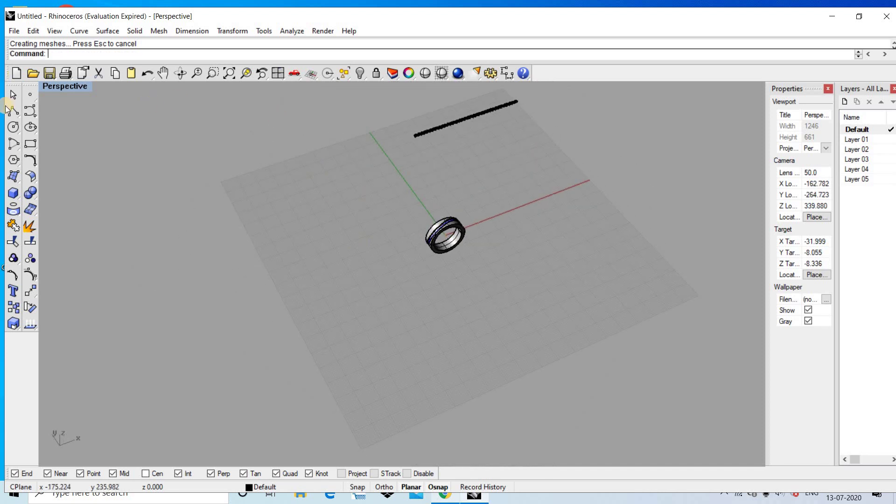
mouse_move(534, 284)
right_mouse_down()
mouse_move(456, 267)
mouse_move(449, 296)
mouse_move(472, 326)
mouse_move(553, 204)
right_mouse_up()
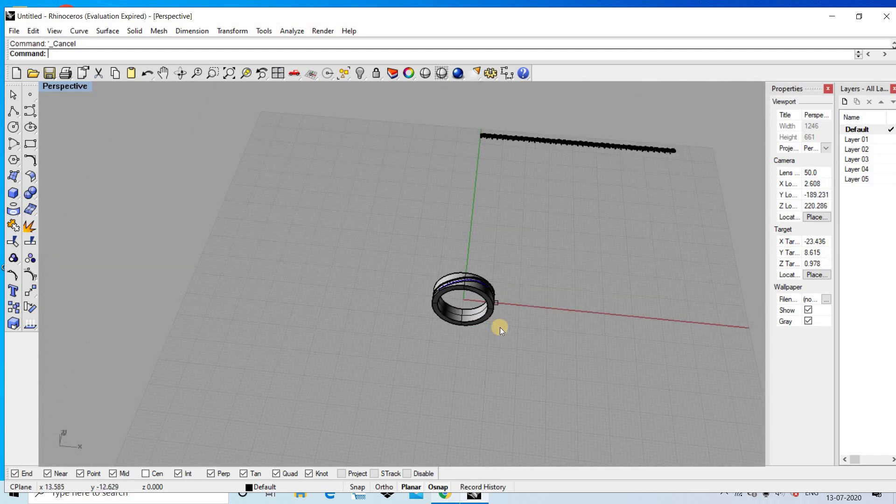
scroll(500, 327, "up", 3)
Step: Delete the small stray object beside the ring
left_click(497, 292)
key("Delete")
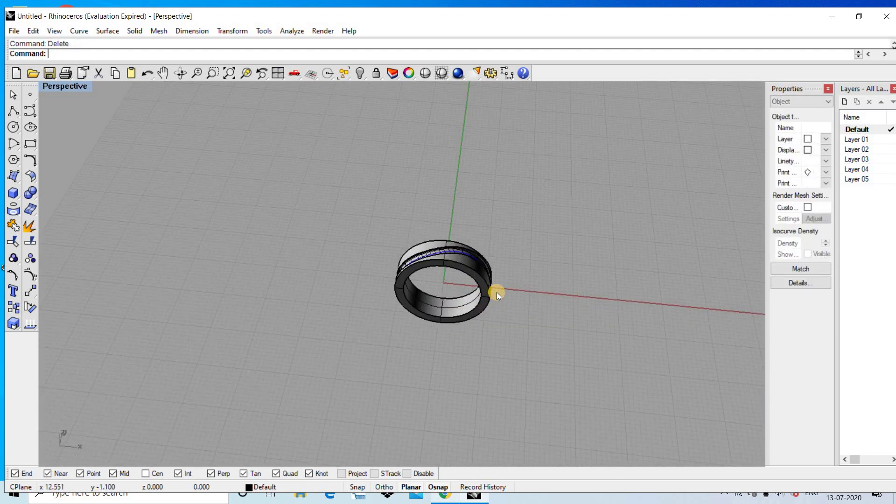
scroll(467, 323, "up", 2)
type("Flo")
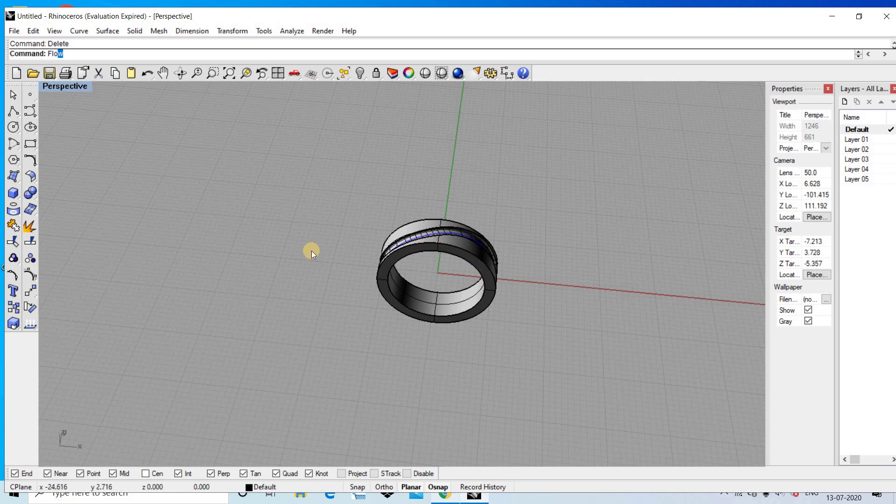
key("Return")
scroll(481, 204, "down", 2)
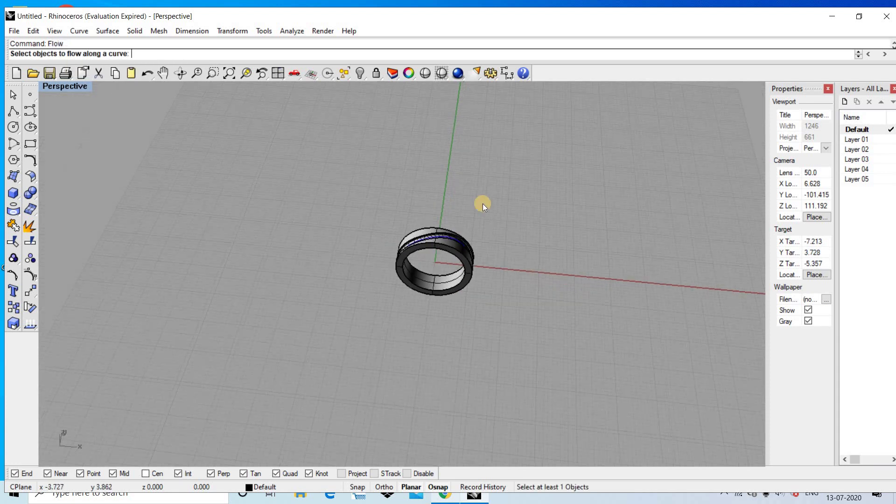
scroll(462, 182, "down", 2)
scroll(443, 156, "down", 1)
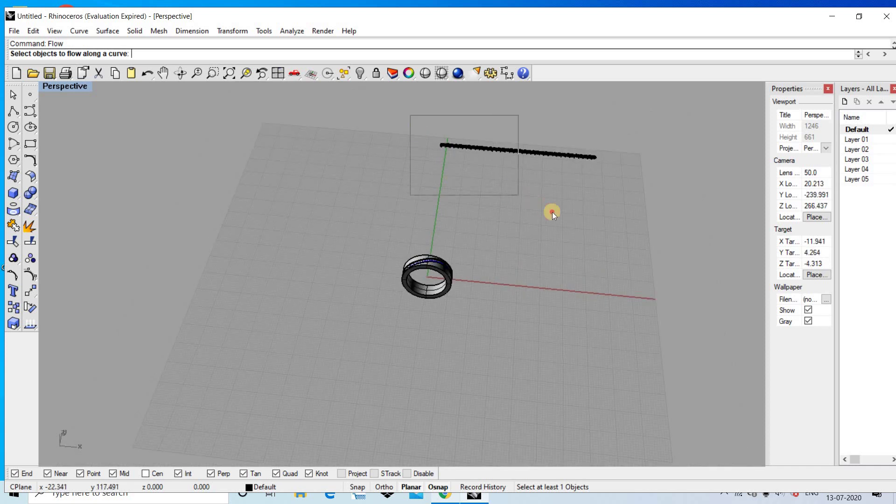
left_click_drag(411, 115, 553, 212)
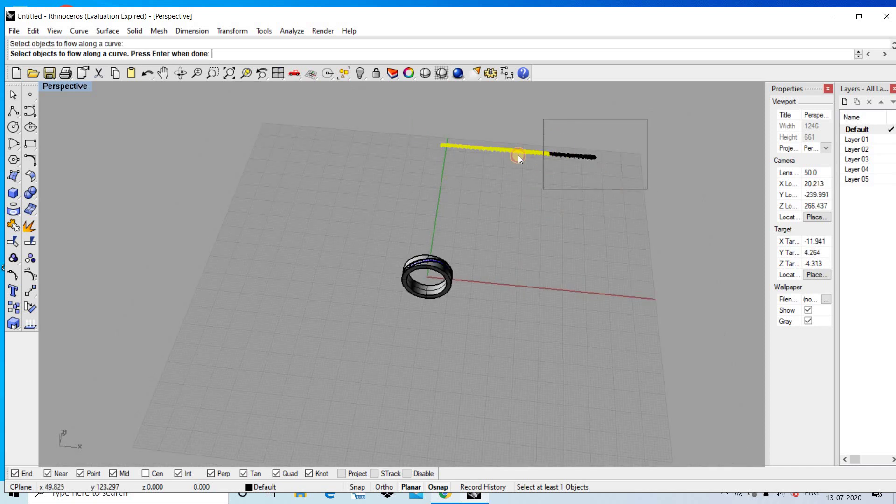
scroll(440, 167, "up", 3)
scroll(496, 192, "up", 2)
scroll(455, 178, "up", 2)
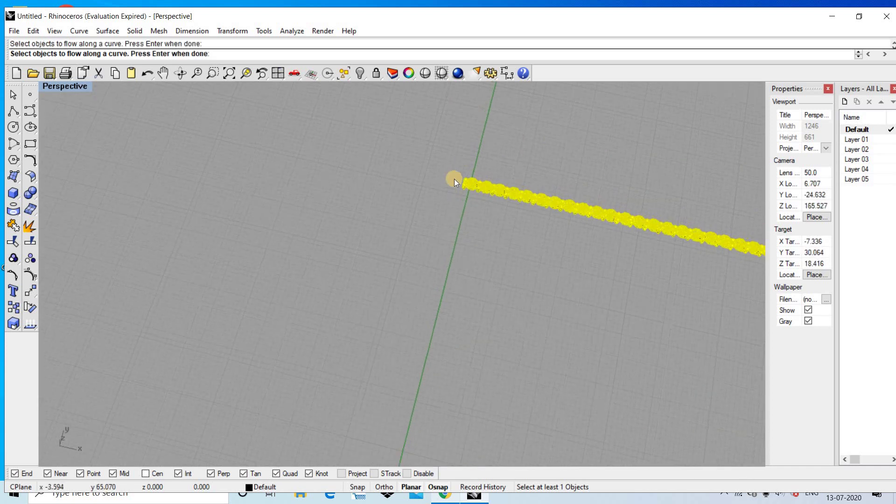
scroll(457, 182, "up", 1)
scroll(490, 196, "up", 2)
scroll(542, 207, "up", 2)
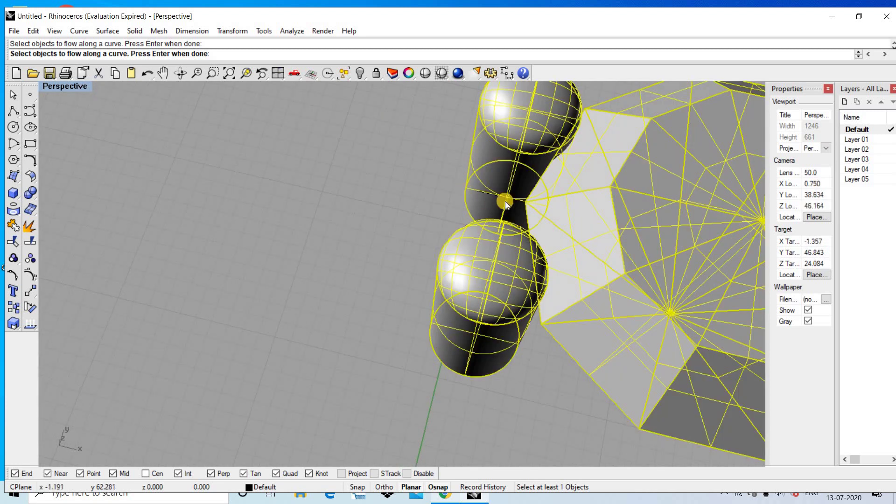
scroll(490, 197, "up", 3)
scroll(578, 181, "down", 5)
right_click_drag(579, 181, 335, 344)
scroll(454, 241, "down", 3)
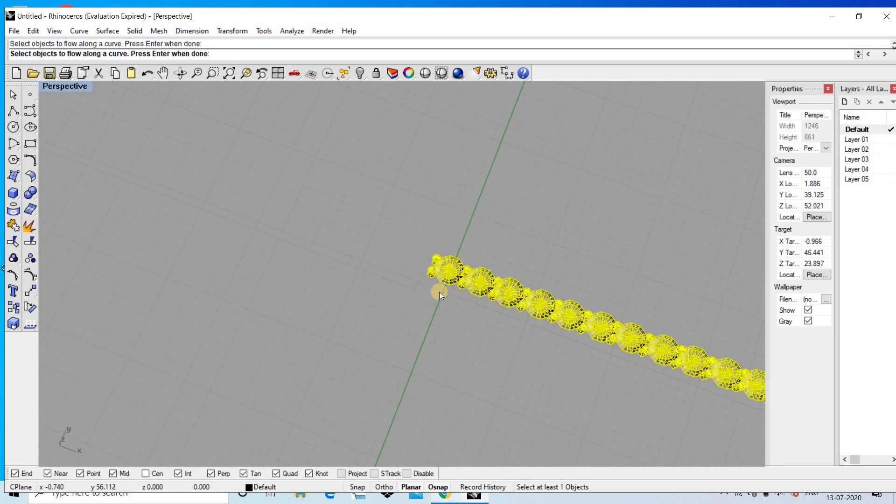
scroll(427, 320, "down", 2)
scroll(396, 415, "down", 2)
scroll(391, 410, "down", 1)
scroll(392, 410, "up", 2)
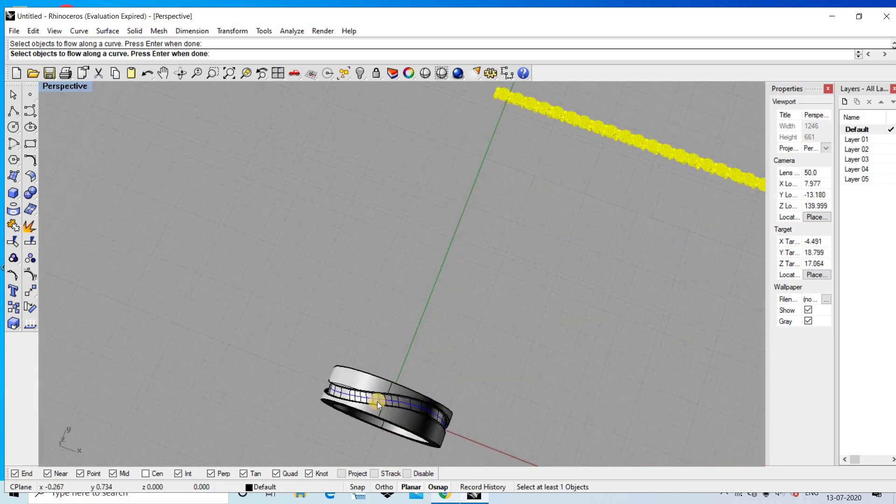
scroll(376, 397, "up", 2)
scroll(377, 394, "up", 2)
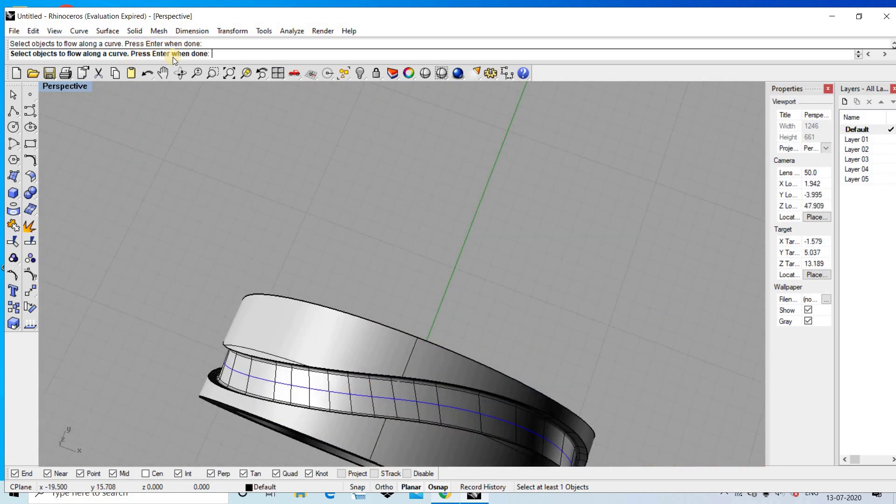
scroll(430, 243, "down", 4)
scroll(500, 254, "down", 1)
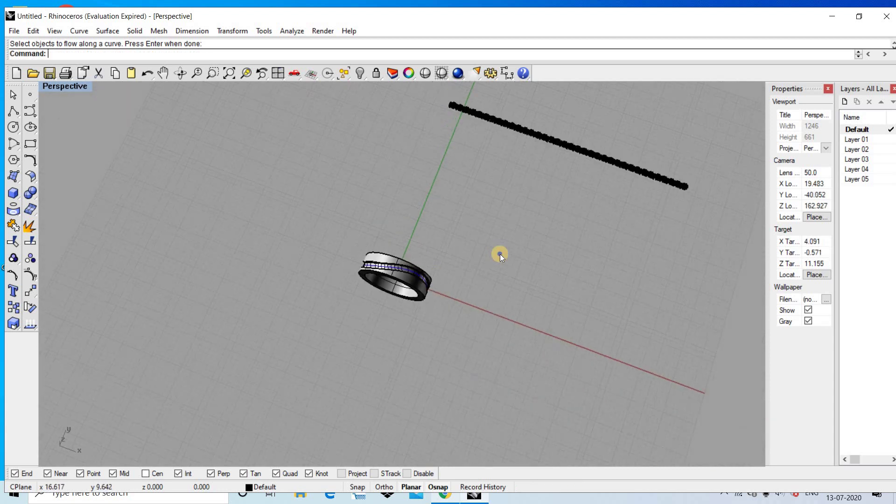
scroll(466, 187, "down", 2)
left_click_drag(475, 183, 533, 154)
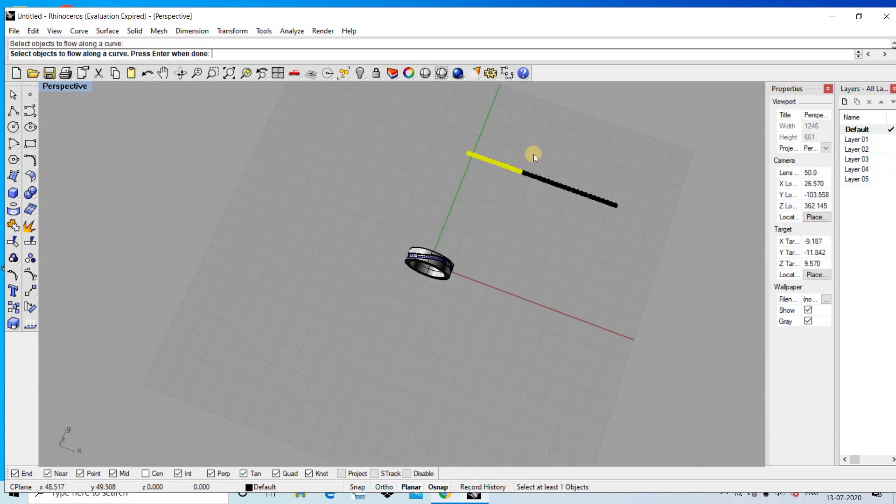
left_click_drag(662, 244, 508, 141)
key("Return")
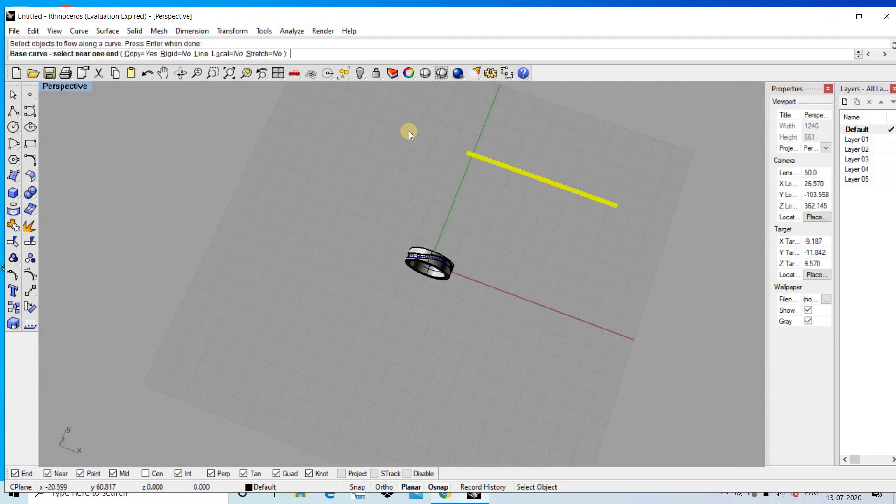
scroll(409, 131, "up", 2)
left_click(174, 54)
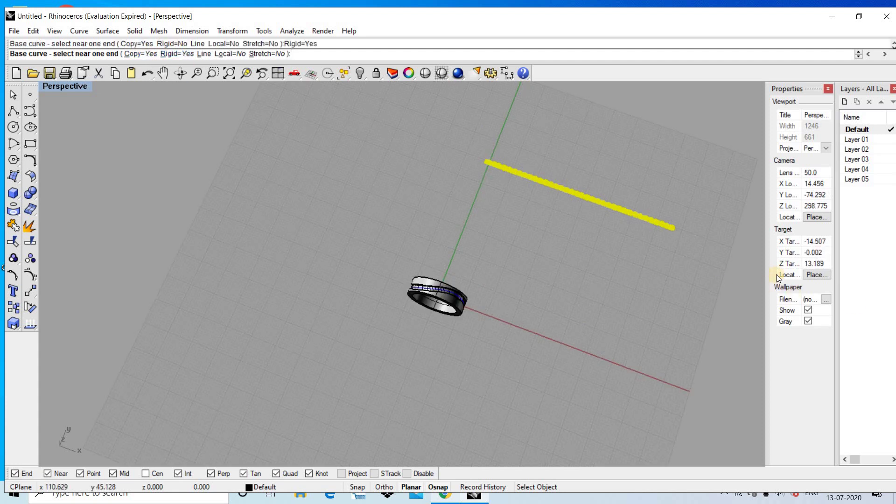
scroll(649, 224, "up", 2)
scroll(620, 209, "up", 2)
scroll(612, 211, "up", 2)
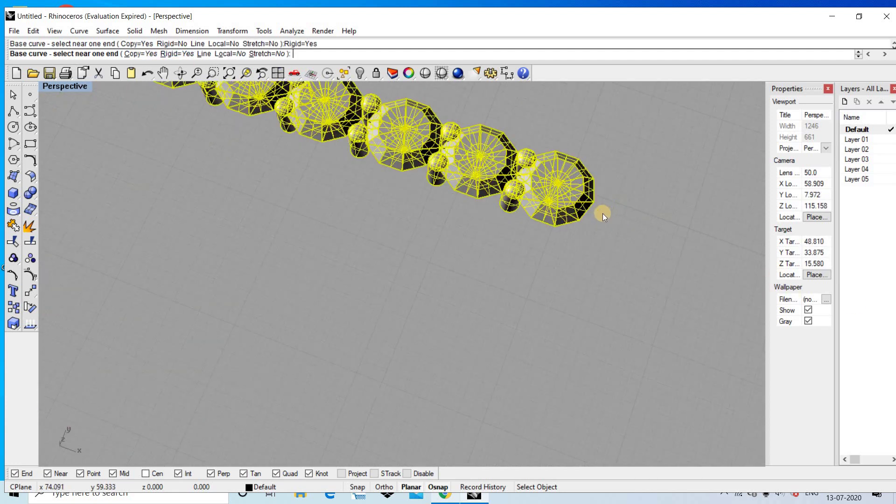
scroll(600, 213, "up", 2)
scroll(600, 214, "down", 3)
scroll(560, 224, "down", 2)
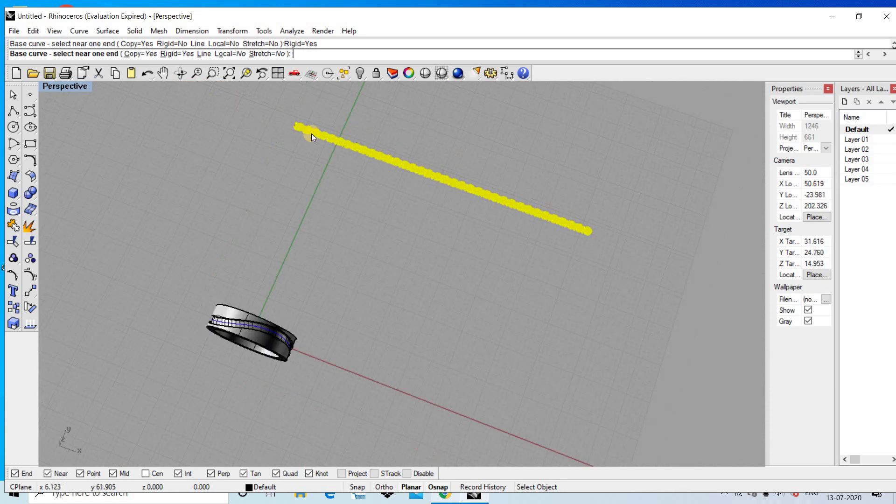
scroll(298, 124, "up", 1)
scroll(285, 118, "up", 1)
scroll(276, 125, "up", 2)
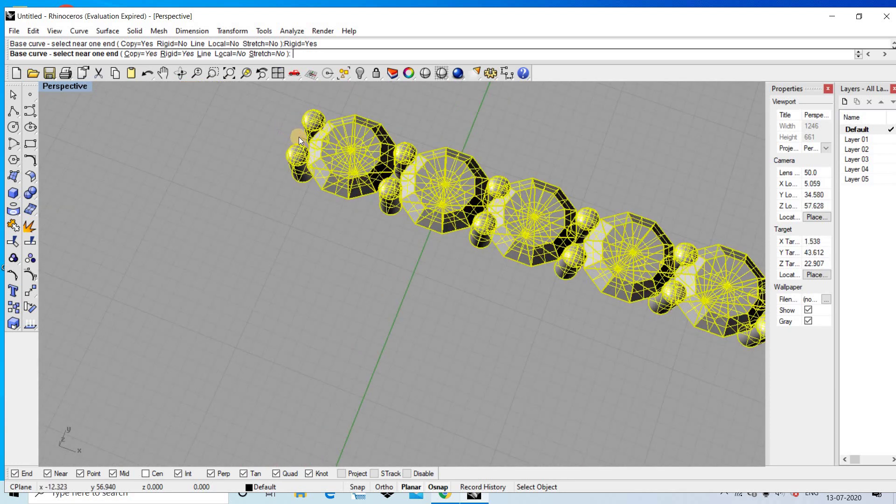
left_click(298, 136)
scroll(301, 149, "down", 3)
scroll(304, 166, "down", 2)
scroll(308, 189, "down", 1)
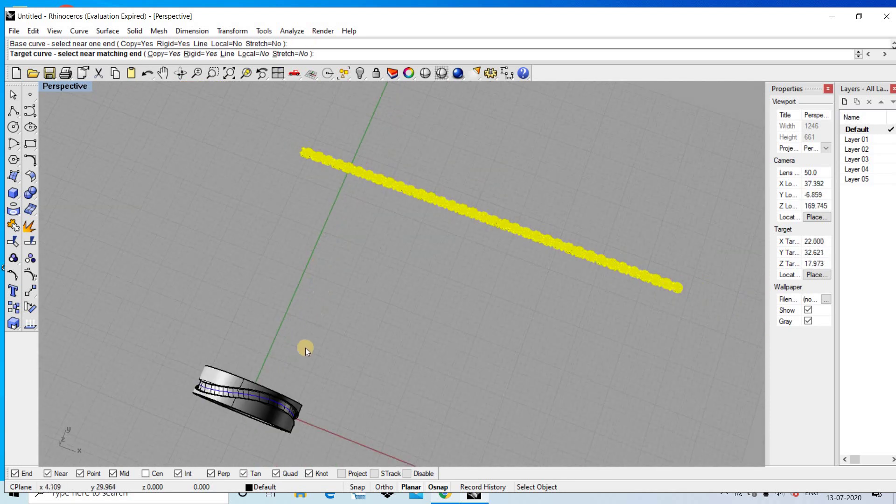
scroll(290, 347, "down", 1)
scroll(270, 348, "up", 3)
scroll(262, 351, "up", 1)
left_click(259, 353)
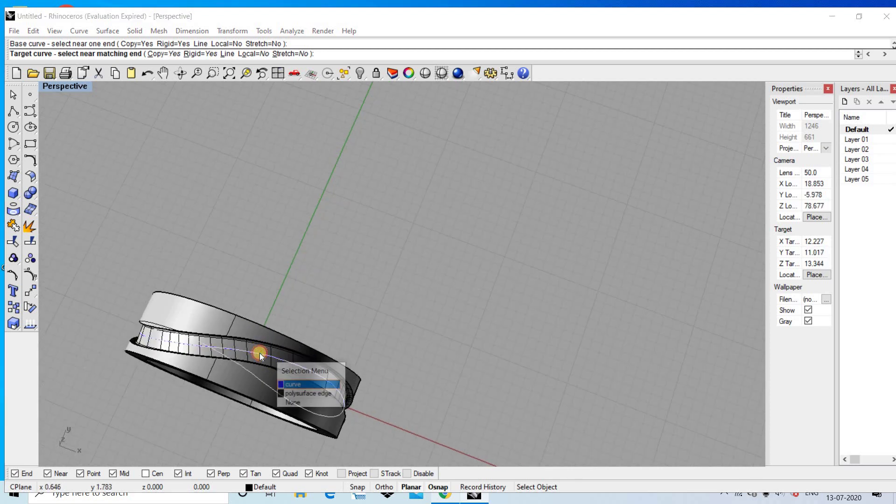
left_click(304, 385)
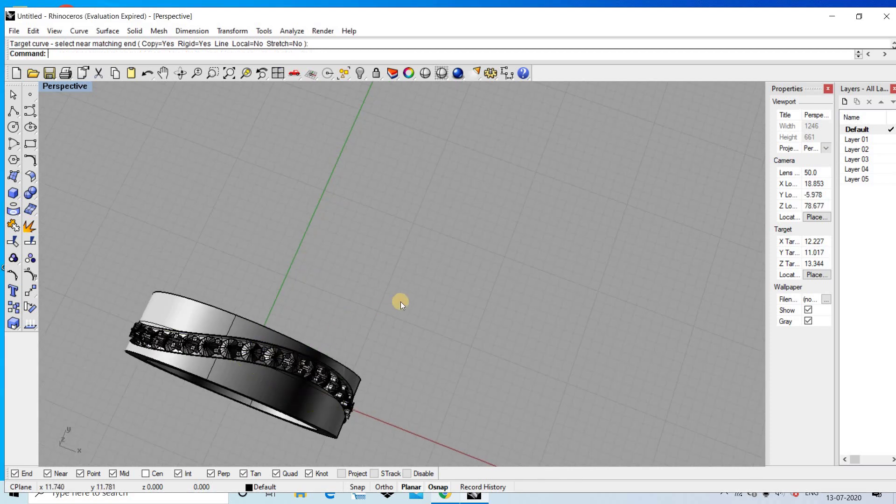
scroll(287, 346, "up", 2)
key("ctrl+z")
Step: Repeat Flow along curve and window-select the row of gems and domed prongs
scroll(291, 341, "down", 3)
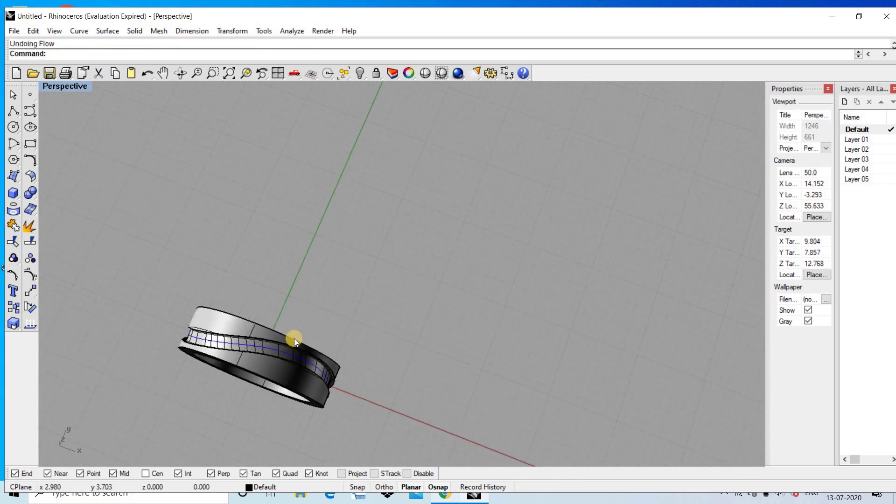
scroll(299, 327, "down", 4)
scroll(290, 205, "down", 2)
right_click(261, 189)
mouse_move(243, 153)
left_mouse_down()
mouse_move(413, 186)
mouse_move(636, 360)
left_mouse_up()
scroll(283, 189, "up", 3)
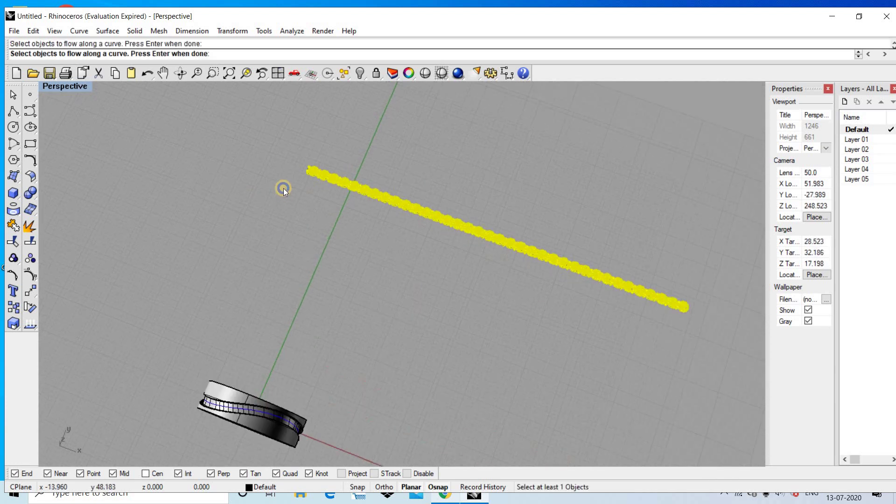
right_click(284, 189)
scroll(281, 151, "up", 2)
scroll(315, 214, "up", 3)
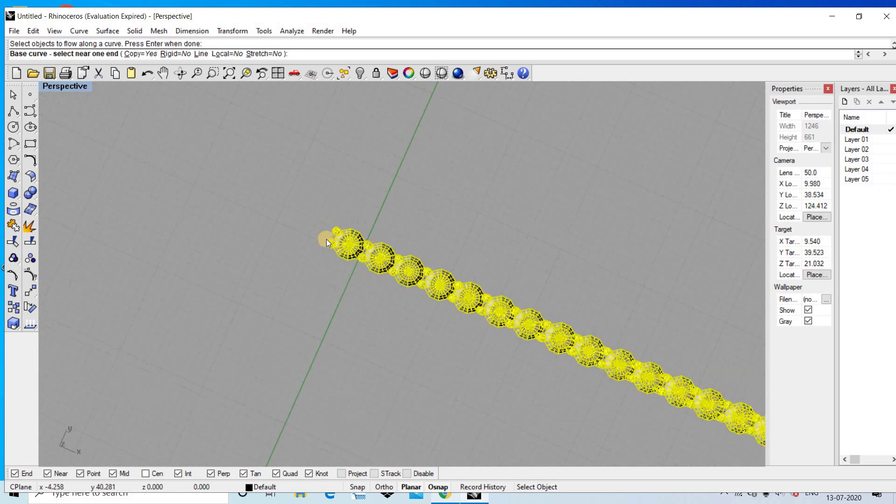
scroll(345, 234, "up", 4)
scroll(345, 231, "down", 2)
scroll(346, 230, "down", 2)
scroll(358, 231, "up", 3)
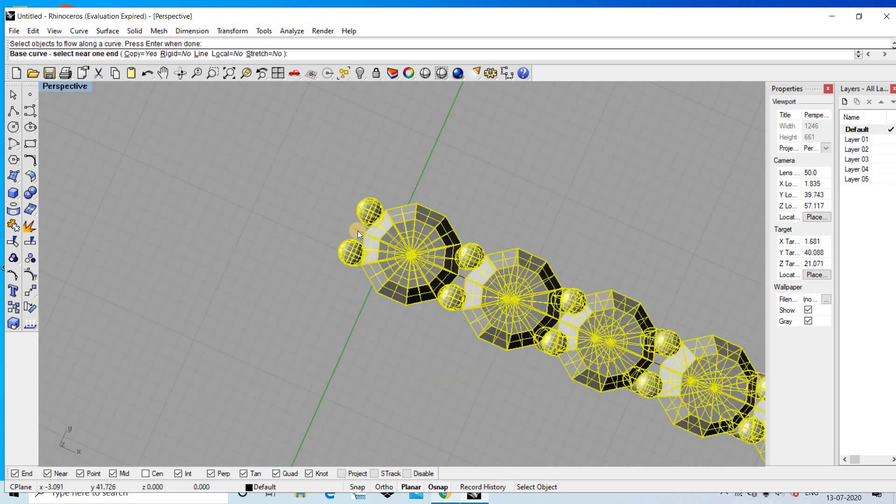
scroll(360, 231, "down", 3)
Step: With Rigid=No, pick the straight base line near its end as the flow's base curve
mouse_move(360, 232)
right_mouse_down()
mouse_move(651, 410)
mouse_move(573, 244)
mouse_move(618, 230)
mouse_move(534, 210)
mouse_move(502, 218)
mouse_move(506, 206)
mouse_move(469, 195)
mouse_move(378, 182)
right_mouse_up()
scroll(388, 188, "up", 3)
scroll(502, 186, "up", 4)
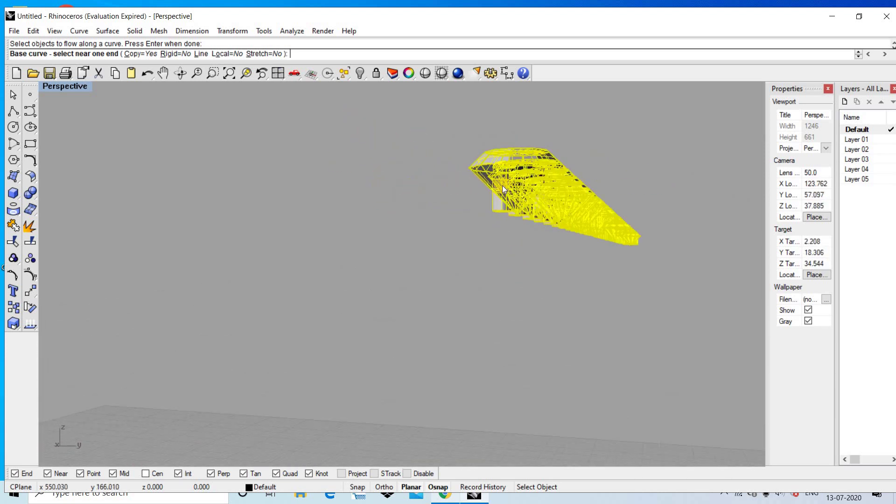
mouse_move(538, 216)
right_mouse_down()
mouse_move(522, 234)
mouse_move(526, 286)
mouse_move(633, 344)
mouse_move(450, 202)
mouse_move(460, 147)
mouse_move(480, 180)
mouse_move(487, 145)
right_mouse_up()
scroll(522, 233, "down", 3)
scroll(502, 155, "up", 3)
scroll(496, 162, "up", 2)
scroll(495, 159, "up", 2)
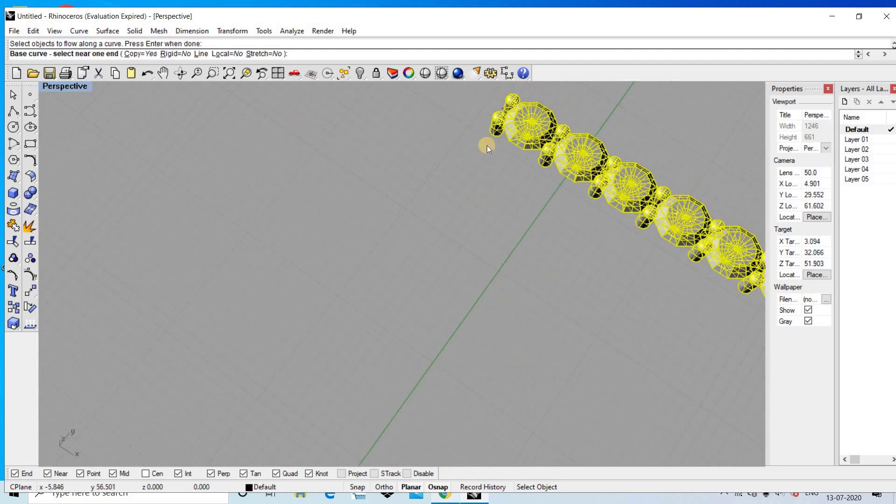
scroll(514, 91, "up", 3)
left_click(505, 91)
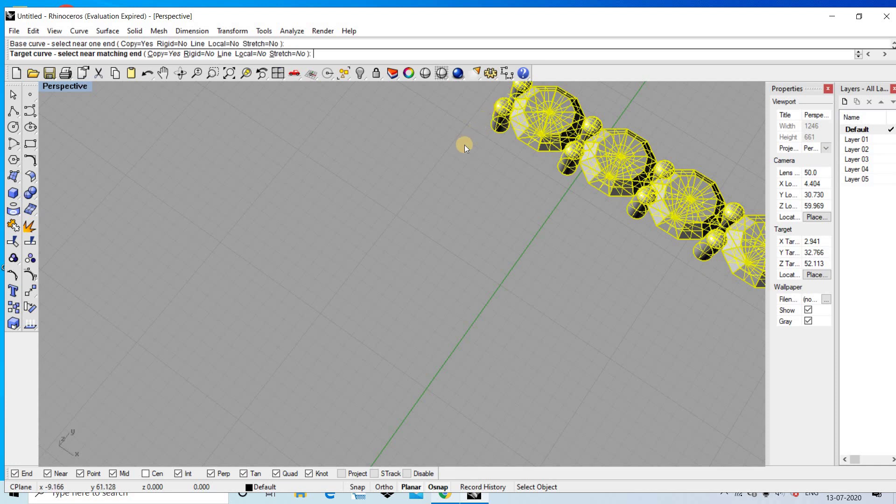
Step: Pick the ring's channel curve as the target, then orbit to inspect the flowed gem row
scroll(464, 145, "down", 3)
scroll(444, 183, "down", 3)
scroll(439, 192, "down", 2)
scroll(339, 363, "up", 2)
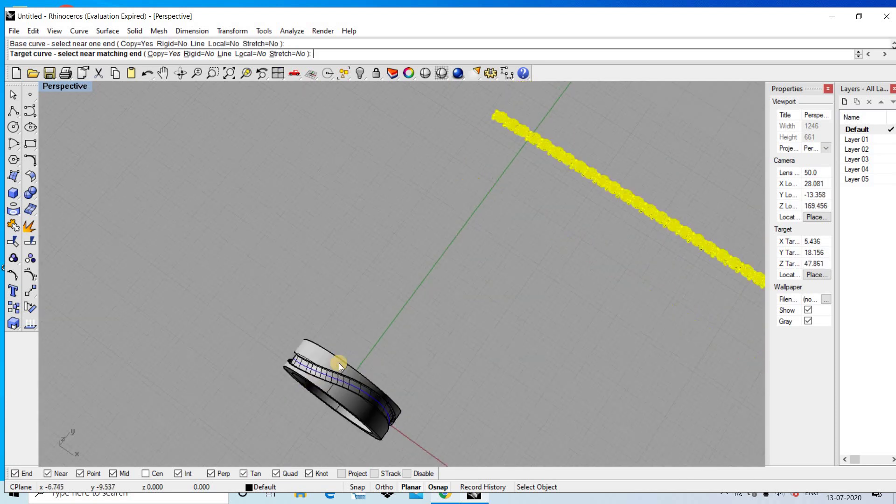
scroll(332, 366, "up", 2)
scroll(350, 360, "up", 2)
scroll(350, 361, "down", 3)
mouse_move(384, 262)
right_mouse_down()
mouse_move(395, 392)
mouse_move(396, 356)
mouse_move(391, 424)
mouse_move(371, 389)
right_mouse_up()
scroll(367, 356, "up", 3)
right_click_drag(367, 355, 352, 329)
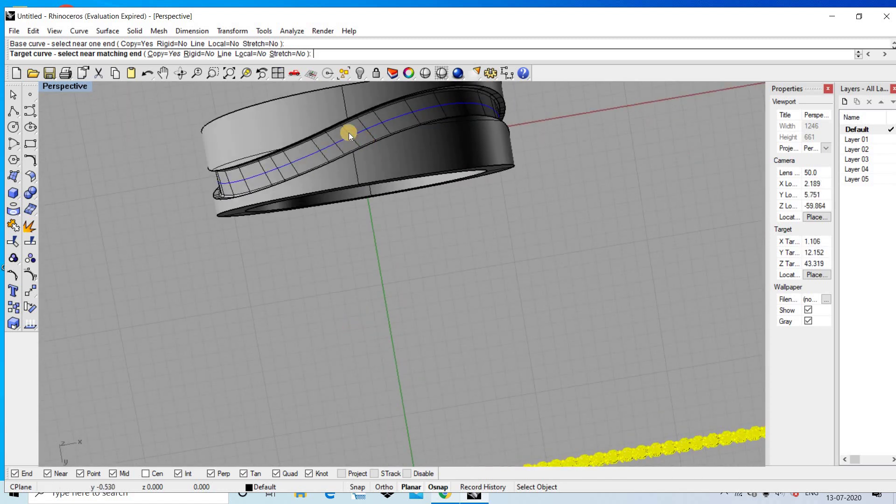
left_click(338, 140)
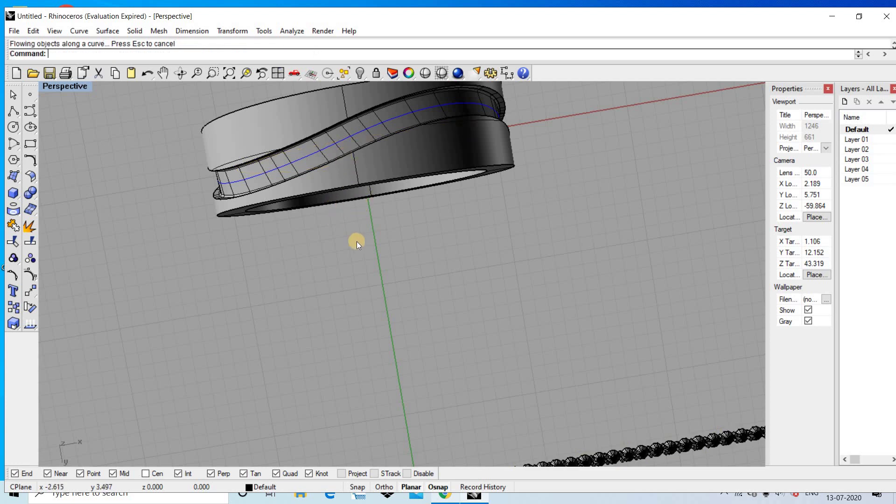
mouse_move(356, 242)
right_mouse_down()
mouse_move(432, 320)
mouse_move(460, 274)
mouse_move(428, 248)
mouse_move(392, 243)
mouse_move(360, 169)
right_mouse_up()
Step: Repeat Flow and select the whole gem row in two parts
right_click(357, 156)
left_click_drag(529, 254, 525, 253)
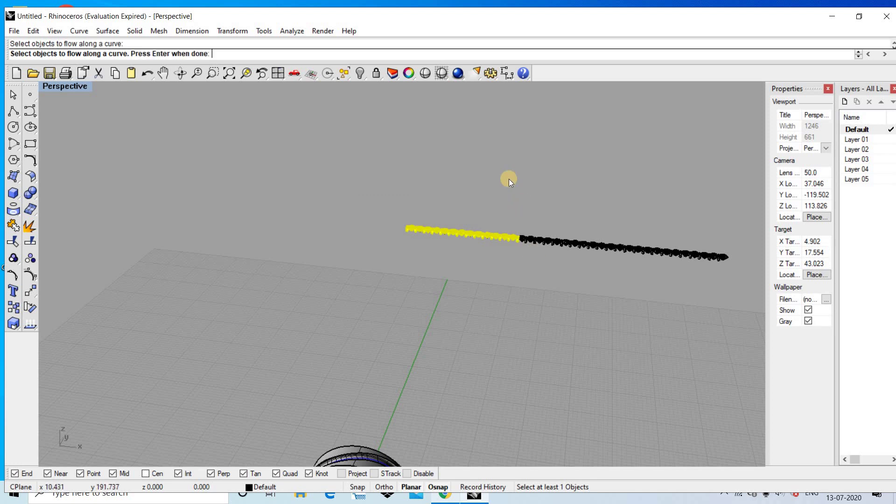
left_click_drag(746, 327, 748, 327)
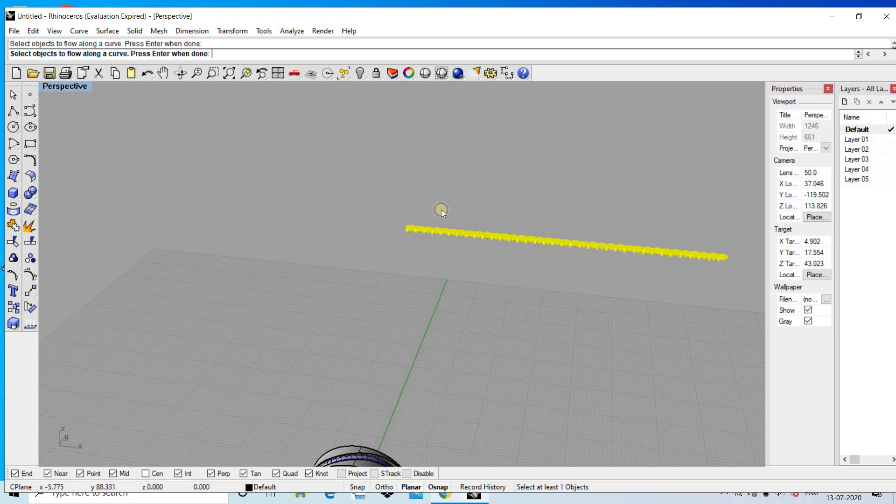
right_click(437, 233)
right_click_drag(423, 288, 401, 145)
scroll(440, 189, "up", 1)
scroll(448, 192, "up", 2)
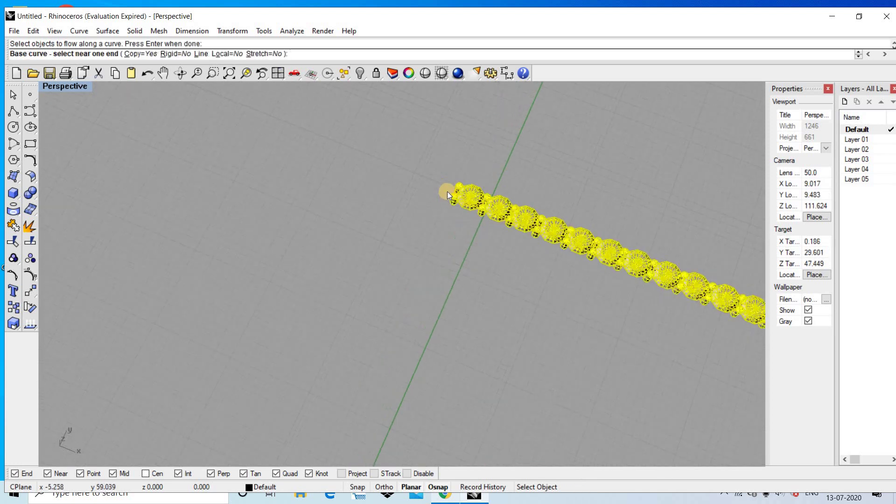
scroll(476, 196, "up", 2)
scroll(469, 187, "up", 2)
Step: Pick the straight base line near its end, then the ring's channel curve as target
left_click(465, 187)
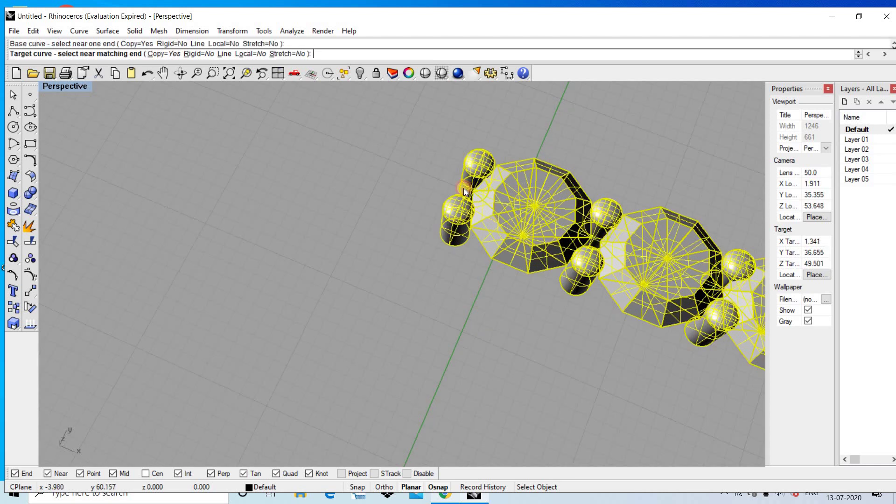
scroll(461, 192, "down", 1)
scroll(449, 220, "down", 2)
scroll(439, 241, "down", 2)
scroll(436, 252, "down", 2)
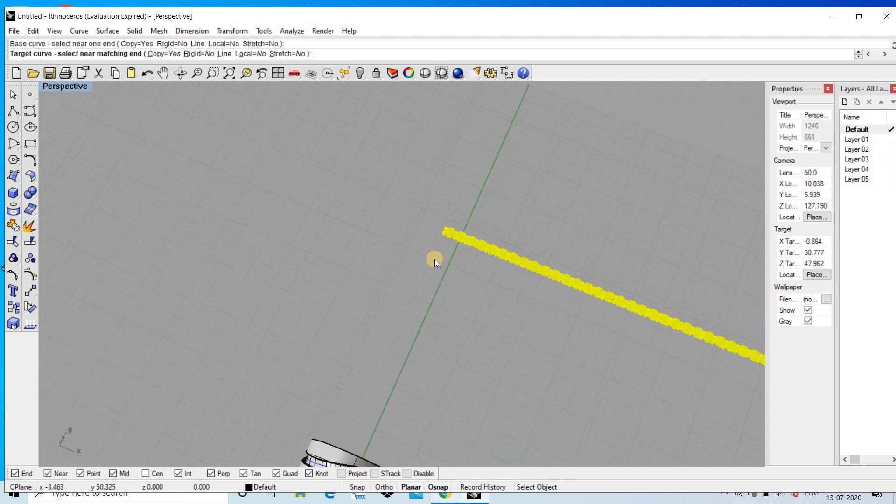
scroll(420, 303, "down", 2)
scroll(392, 359, "up", 1)
scroll(398, 400, "up", 2)
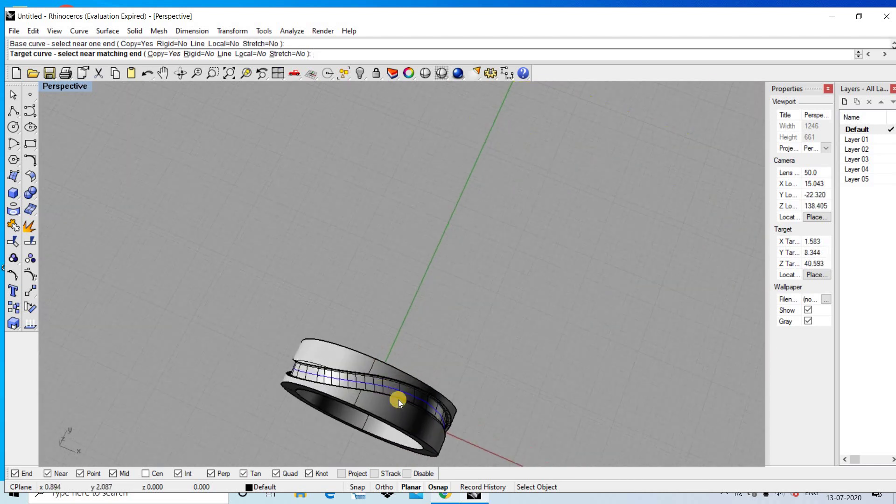
scroll(476, 437, "up", 2)
left_click(469, 429)
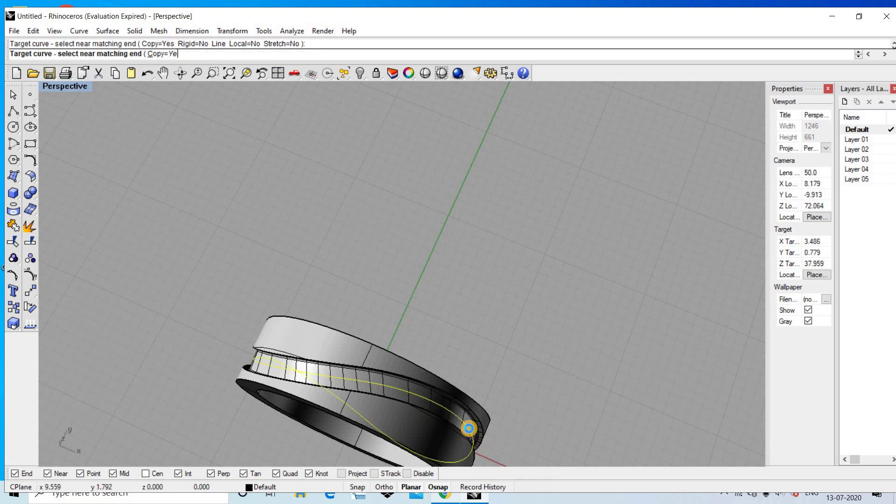
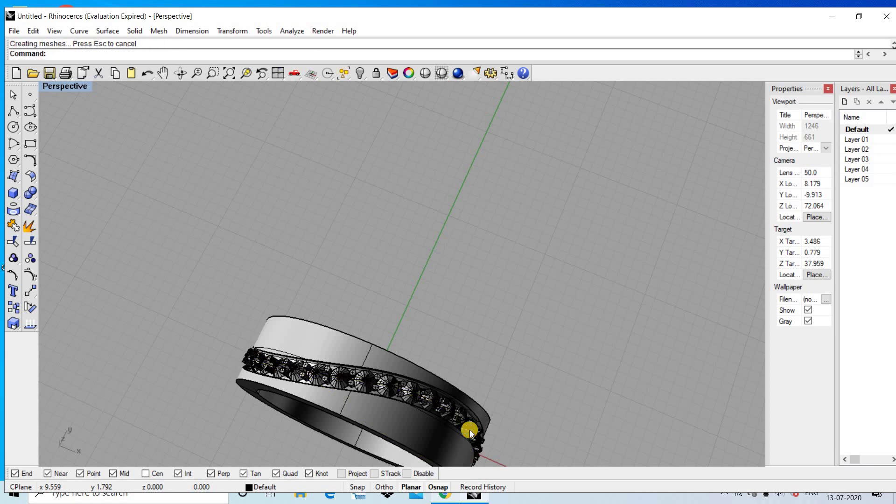
Step: Undo the previous gem flow, restart Flow, and window-select the straight gem row
key("ctrl+z")
right_click_drag(314, 208, 427, 235)
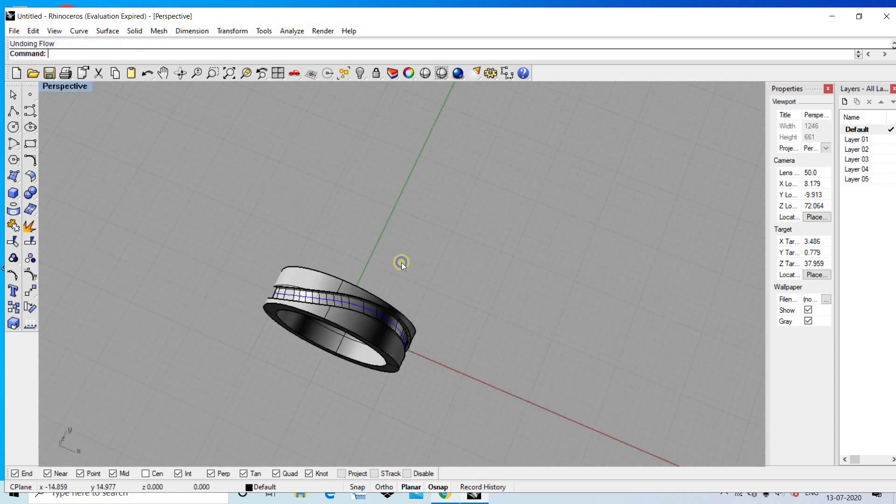
key("Return")
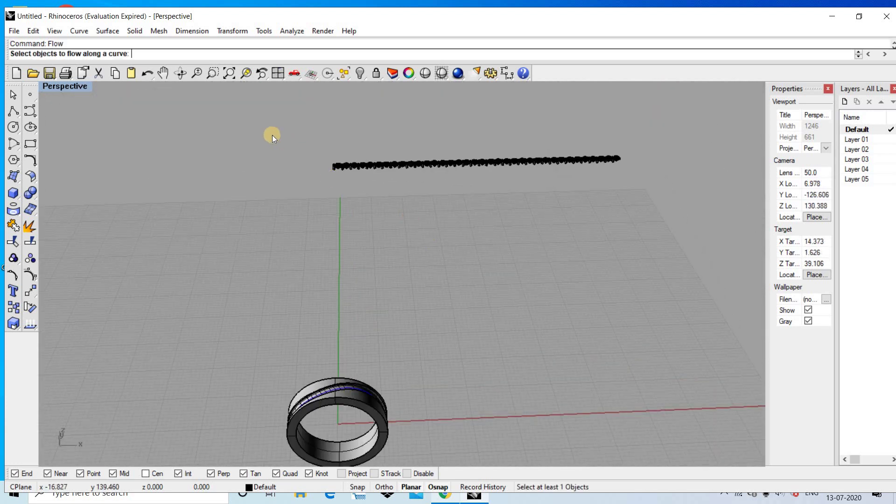
mouse_move(273, 135)
left_mouse_down()
mouse_move(530, 180)
mouse_move(586, 219)
left_mouse_up()
left_click_drag(661, 186, 542, 120)
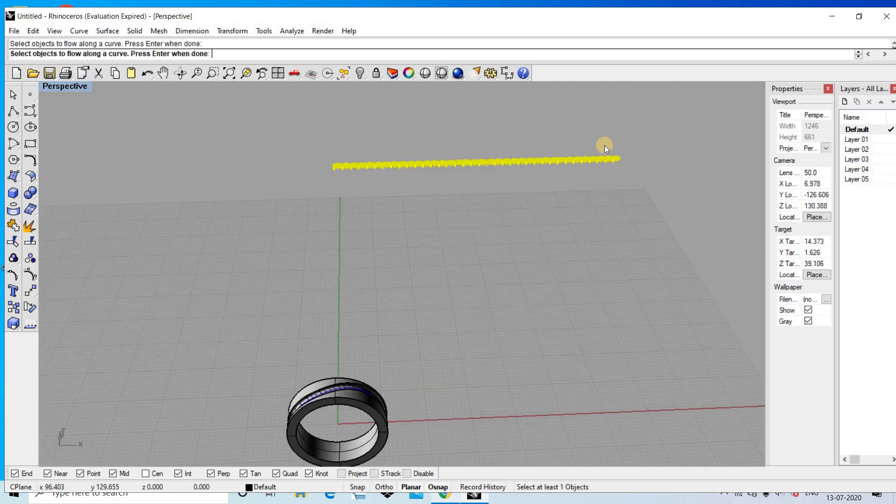
mouse_move(604, 145)
right_mouse_down()
mouse_move(582, 218)
mouse_move(621, 262)
right_mouse_up()
scroll(621, 262, "down", 5)
scroll(626, 134, "up", 3)
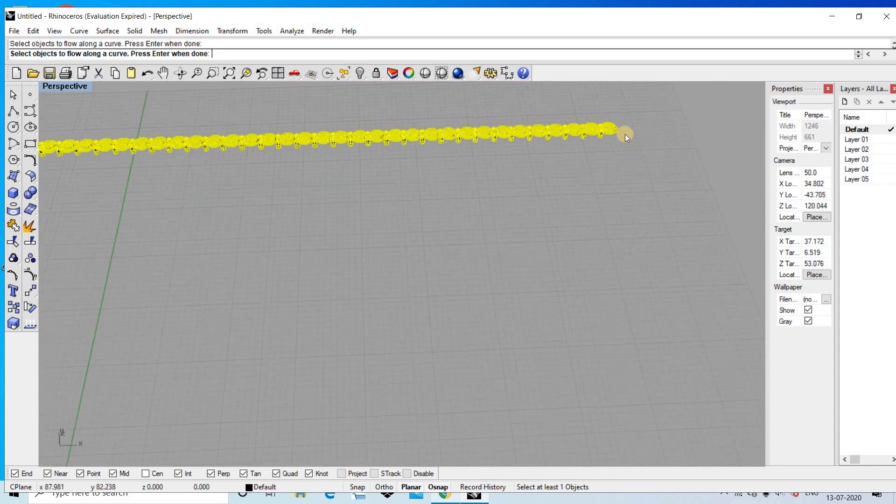
scroll(604, 131, "up", 2)
scroll(582, 128, "up", 3)
Step: Frame the ring and gem row together, then confirm the gem selection
mouse_move(582, 128)
right_mouse_down("shift")
mouse_move(529, 212)
mouse_move(556, 180)
right_mouse_up("shift")
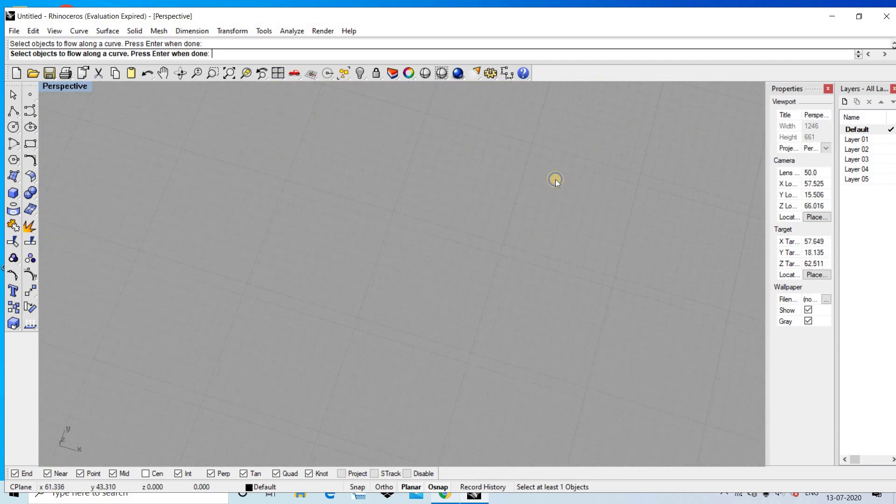
scroll(553, 234, "down", 5)
scroll(552, 233, "up", 1)
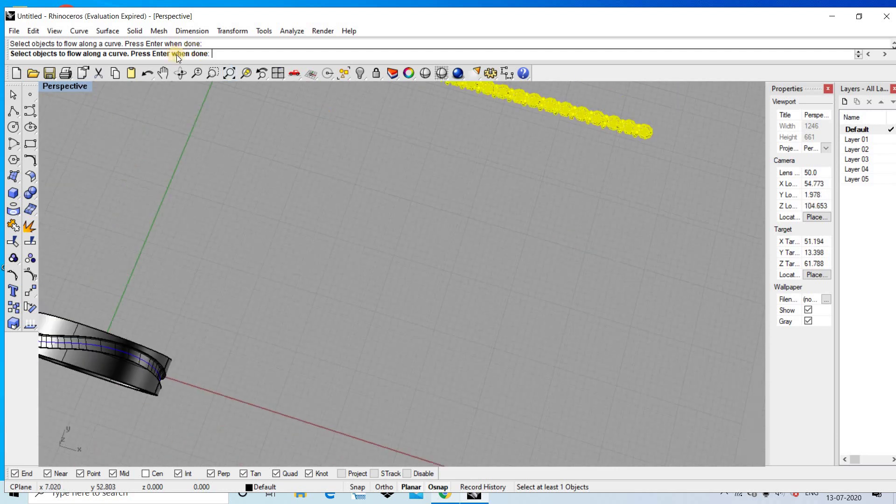
left_click(231, 80)
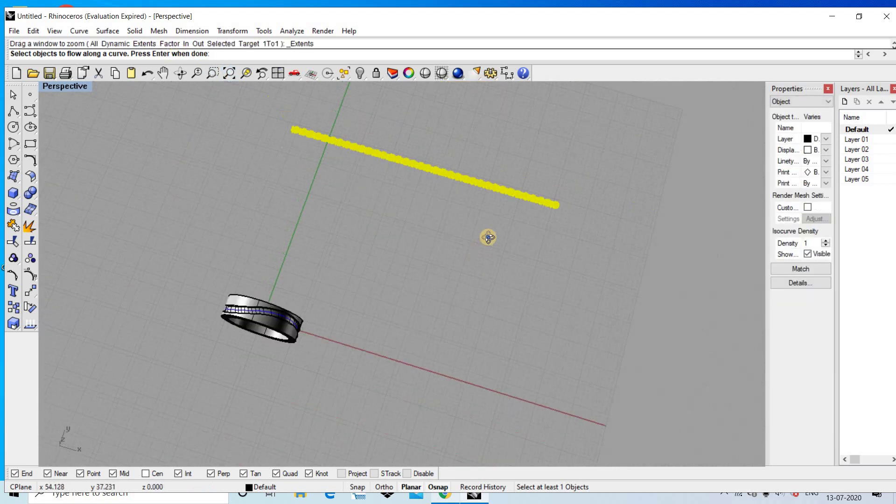
mouse_move(544, 129)
right_mouse_down()
mouse_move(502, 191)
mouse_move(517, 127)
right_mouse_up()
scroll(551, 140, "up", 5)
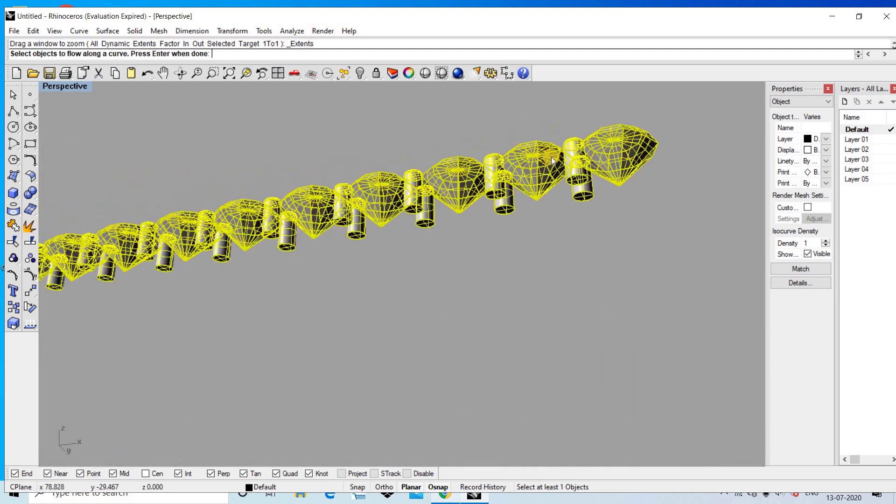
scroll(605, 172, "up", 3)
scroll(608, 188, "down", 5)
mouse_move(594, 128)
right_mouse_down()
mouse_move(525, 140)
mouse_move(487, 162)
right_mouse_up()
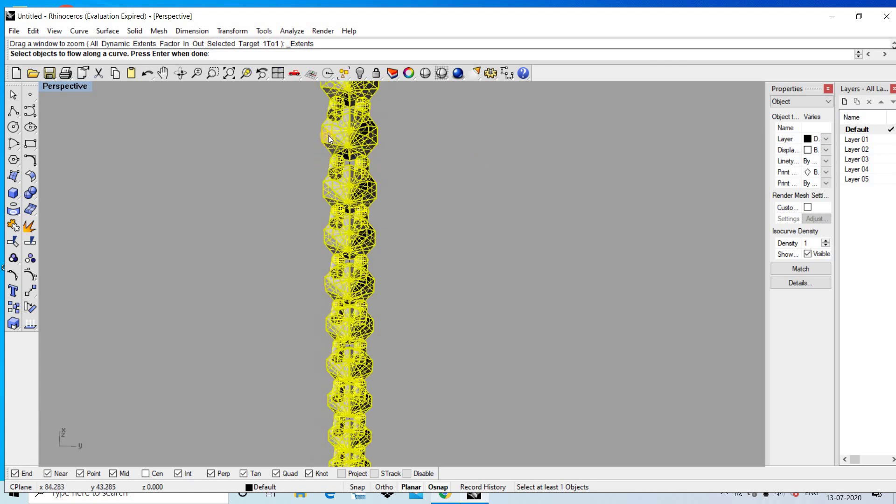
mouse_move(348, 200)
right_mouse_down()
mouse_move(319, 88)
mouse_move(349, 122)
right_mouse_up()
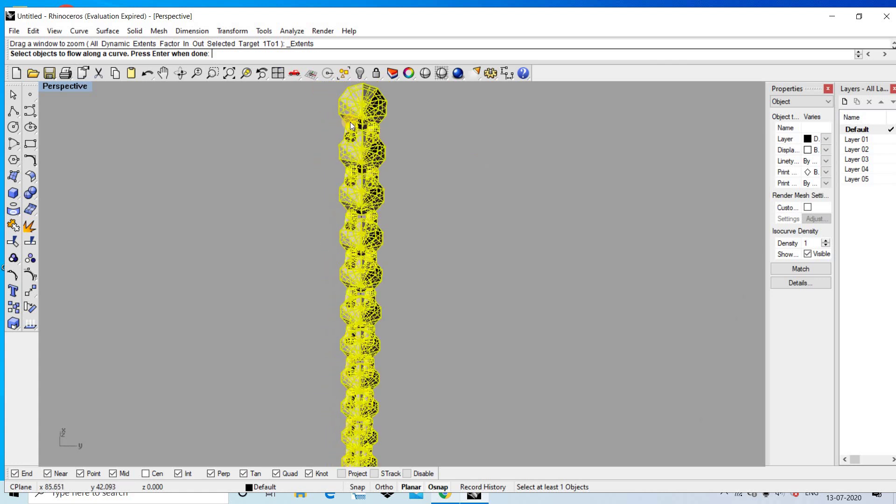
scroll(351, 125, "up", 2)
scroll(367, 106, "up", 2)
scroll(363, 111, "up", 3)
scroll(363, 111, "up", 3)
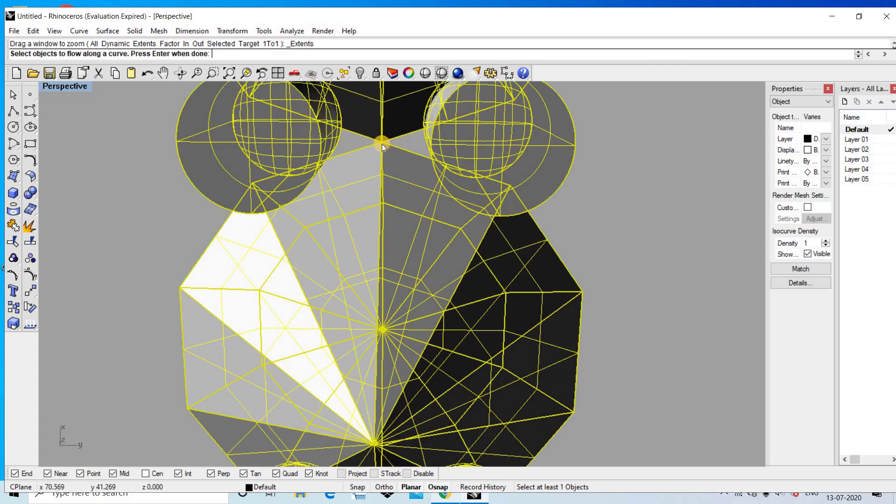
scroll(383, 156, "down", 3)
scroll(381, 157, "down", 1)
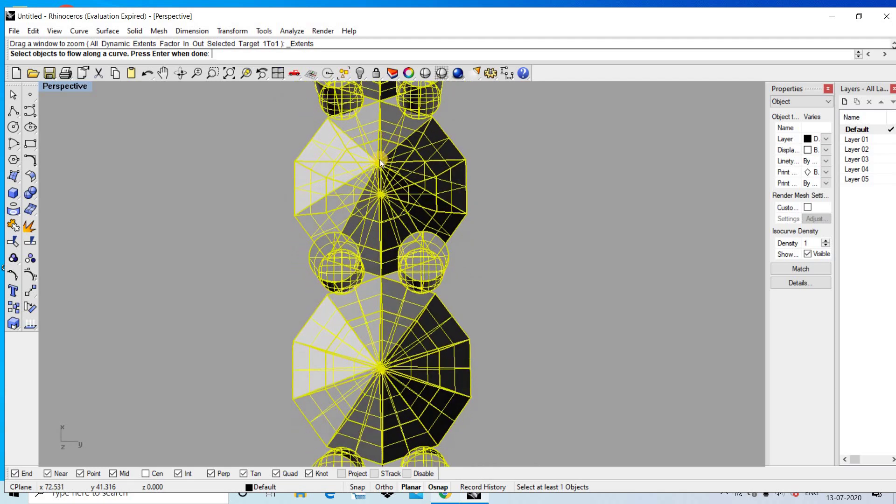
mouse_move(380, 159)
right_mouse_down()
mouse_move(545, 332)
mouse_move(501, 441)
mouse_move(549, 421)
mouse_move(514, 425)
mouse_move(514, 371)
right_mouse_up()
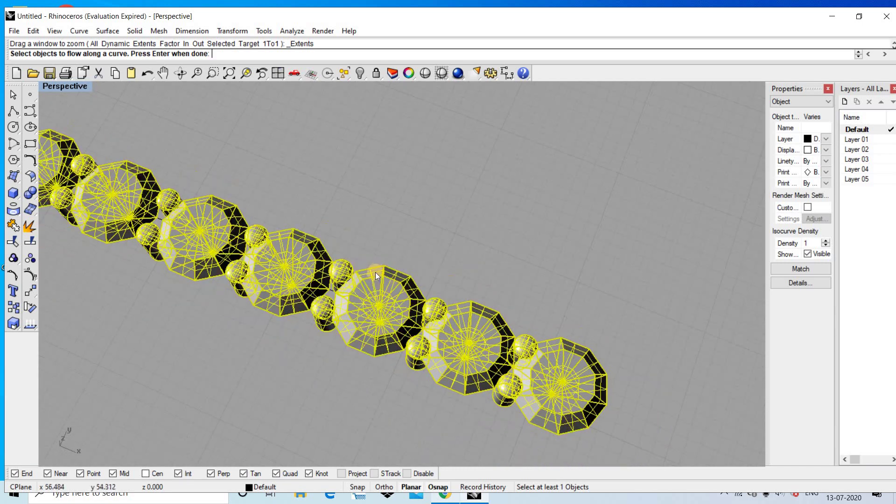
scroll(364, 275, "down", 2)
scroll(351, 280, "up", 3)
scroll(346, 284, "up", 4)
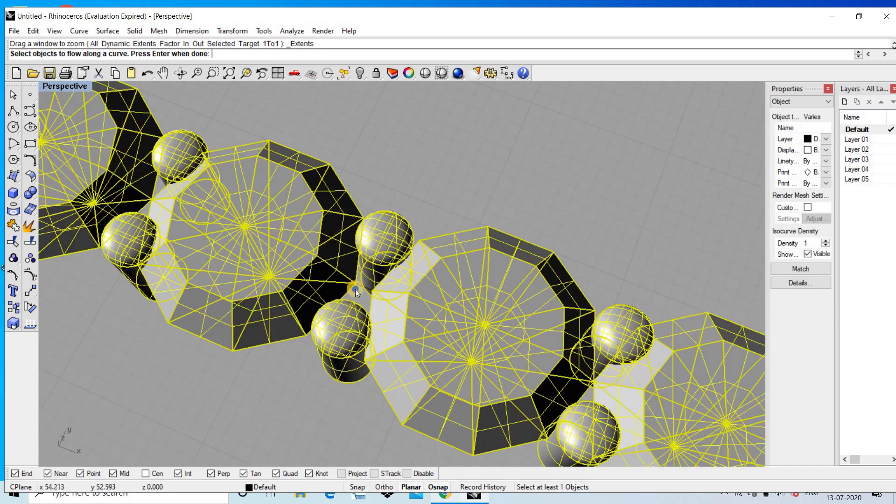
key("Return")
Step: Flow the gems from the straight base line onto the ring's channel curve
scroll(356, 292, "up", 2)
left_click(358, 281)
scroll(359, 282, "down", 3)
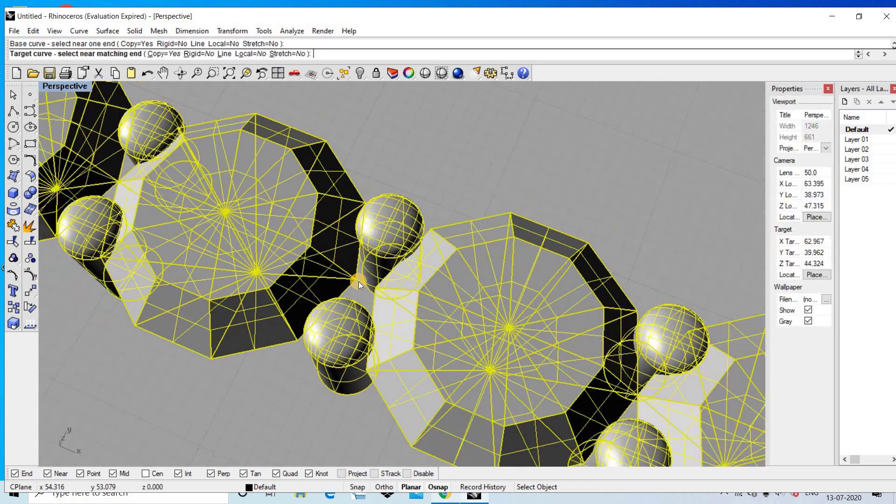
scroll(359, 282, "down", 4)
scroll(358, 282, "down", 3)
scroll(358, 282, "down", 3)
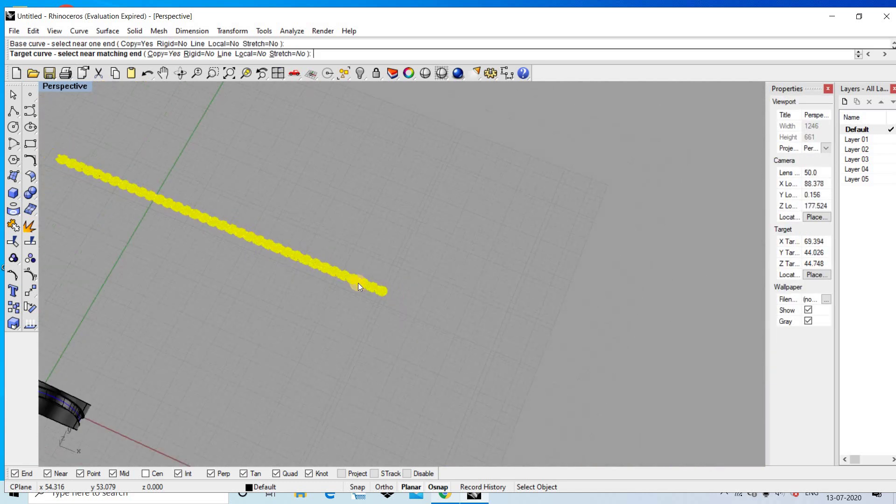
scroll(358, 282, "down", 3)
scroll(94, 358, "up", 3)
scroll(148, 357, "up", 3)
scroll(154, 358, "up", 2)
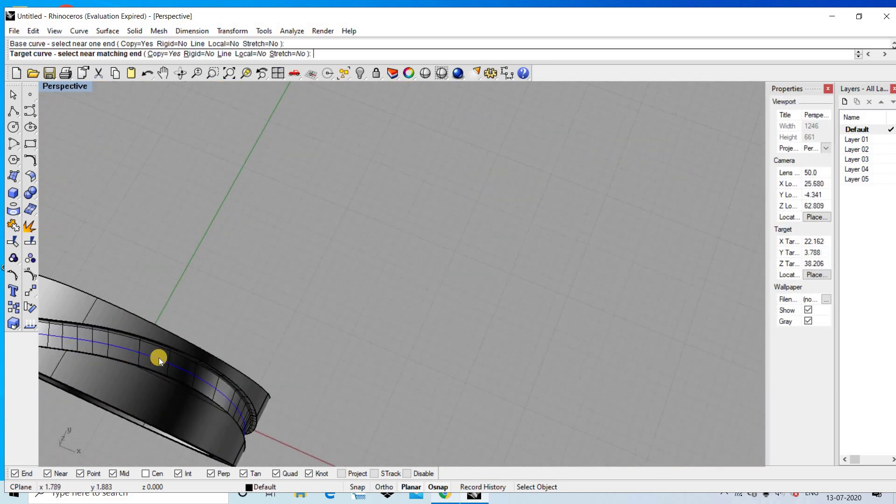
left_click(159, 359)
scroll(271, 342, "down", 3)
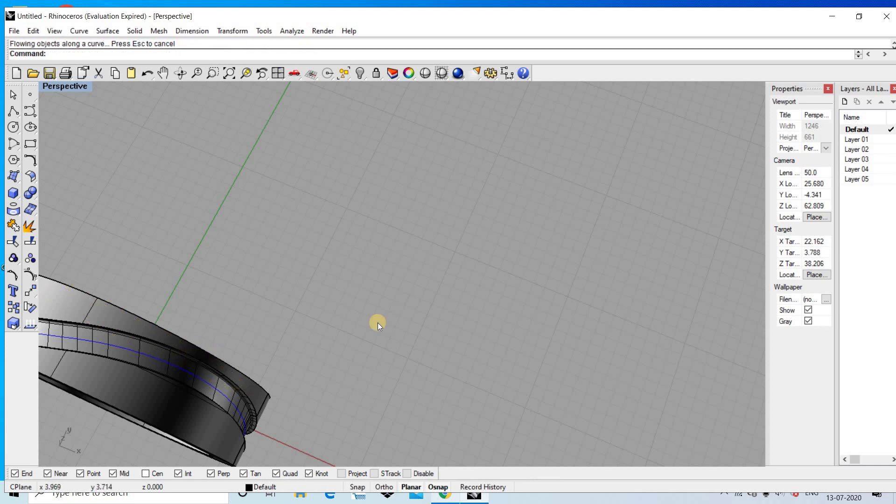
scroll(402, 315, "down", 3)
scroll(424, 307, "down", 3)
right_click(275, 195)
Step: Select the whole bead chain and confirm it as the objects to flow
left_click_drag(337, 104, 450, 196)
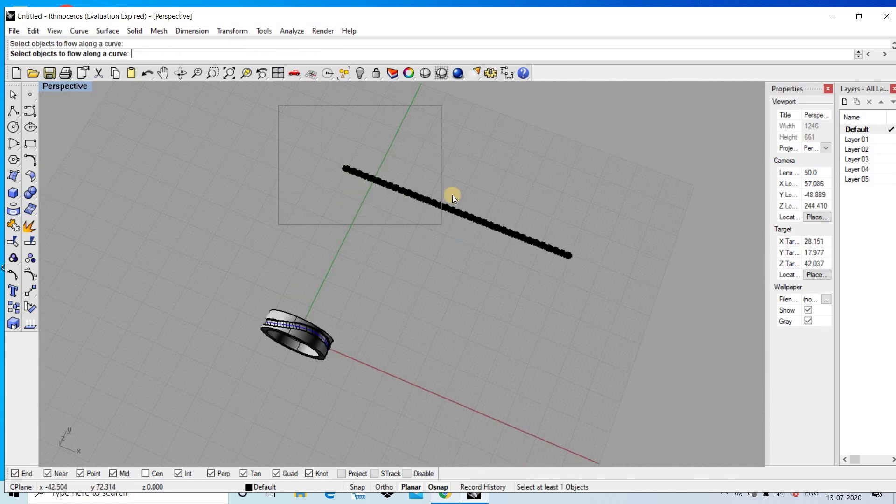
left_click_drag(421, 158, 592, 292)
scroll(584, 242, "up", 1)
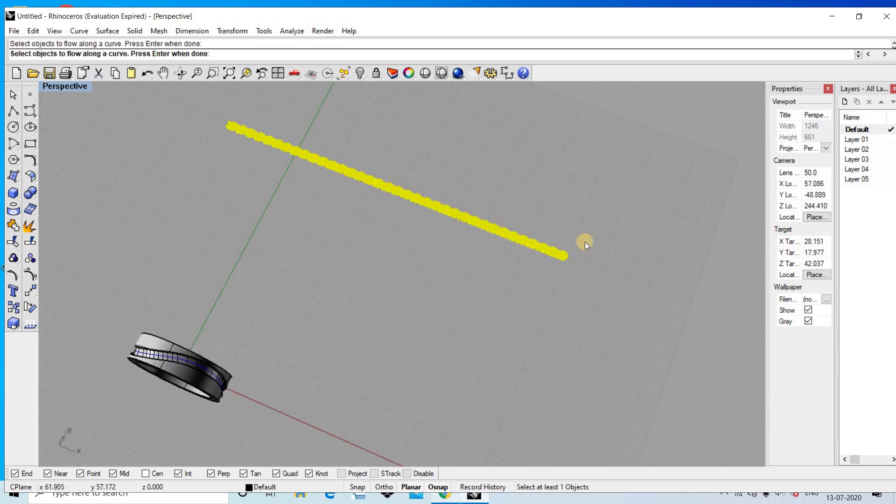
scroll(577, 248, "up", 3)
scroll(543, 271, "up", 2)
scroll(543, 271, "up", 2)
scroll(543, 271, "up", 2)
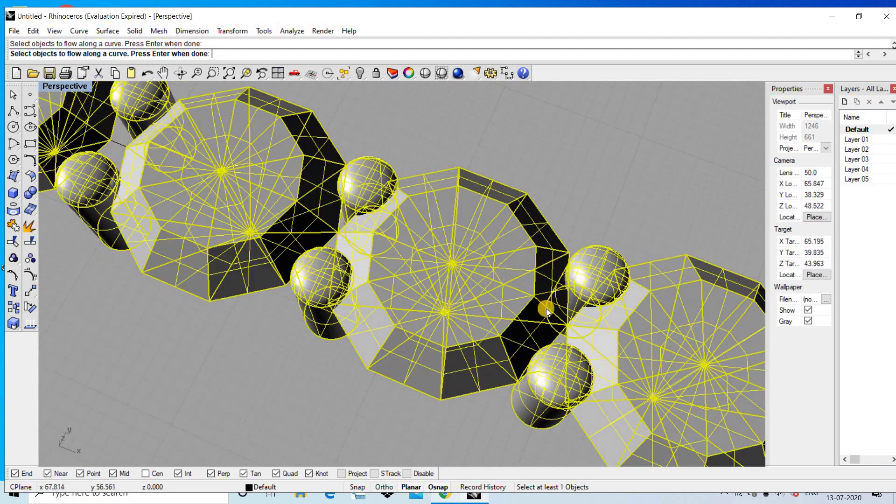
key("Return")
Step: Flow the bead chain from its straight base curve onto the ring's channel curve
scroll(434, 273, "up", 2)
scroll(436, 244, "up", 2)
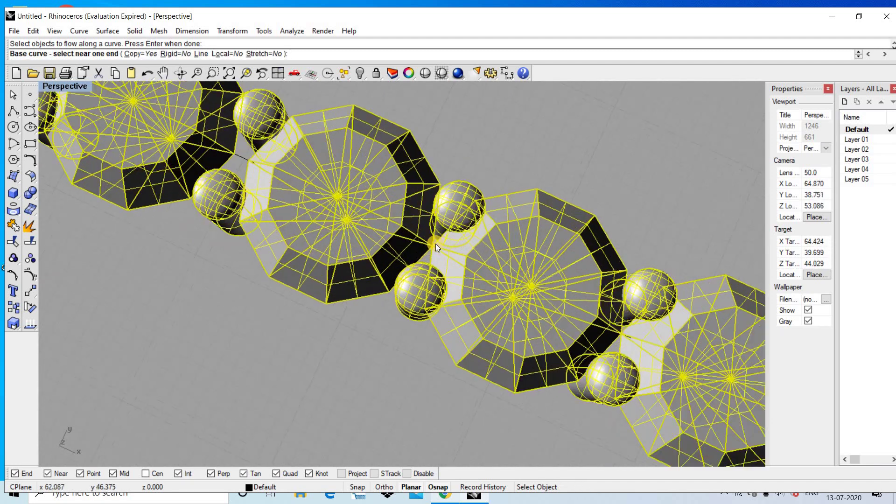
scroll(438, 247, "up", 2)
scroll(438, 248, "up", 2)
scroll(438, 248, "down", 3)
scroll(424, 241, "down", 3)
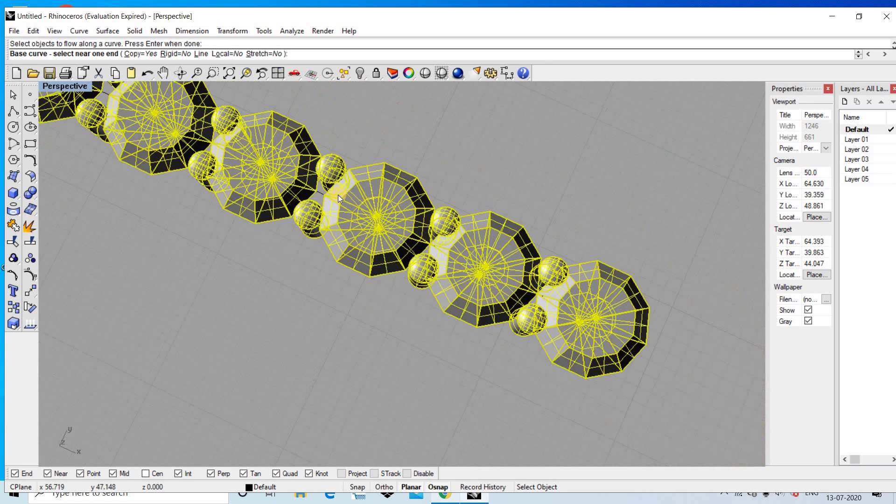
scroll(338, 195, "up", 4)
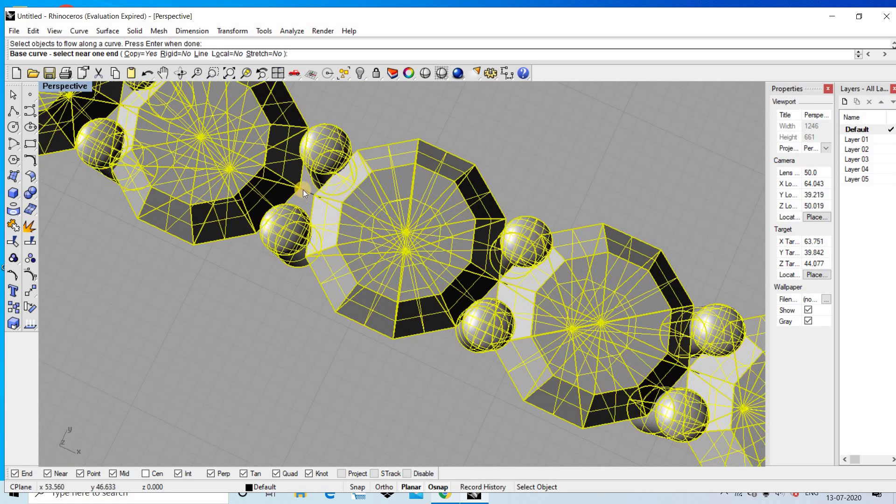
left_click(304, 189)
scroll(308, 193, "down", 3)
scroll(334, 203, "down", 2)
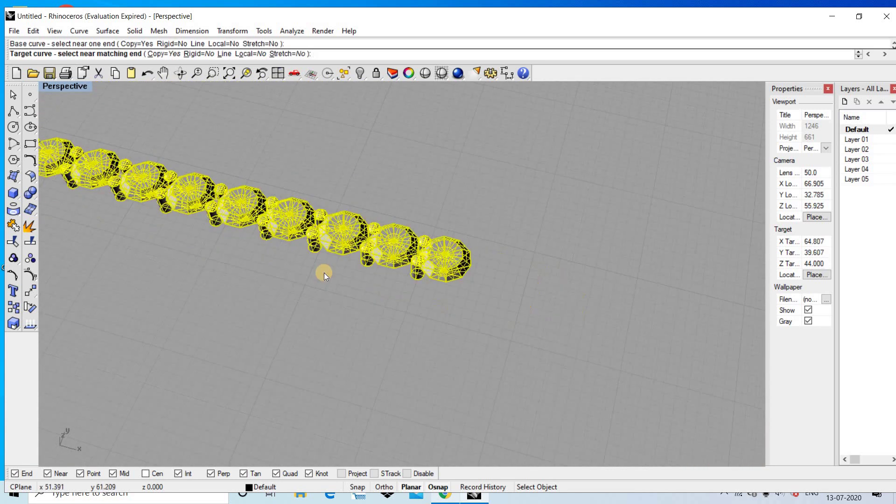
mouse_move(324, 273)
right_mouse_down()
mouse_move(299, 311)
mouse_move(128, 341)
right_mouse_up()
scroll(88, 382, "up", 2)
scroll(88, 388, "up", 3)
scroll(88, 389, "up", 2)
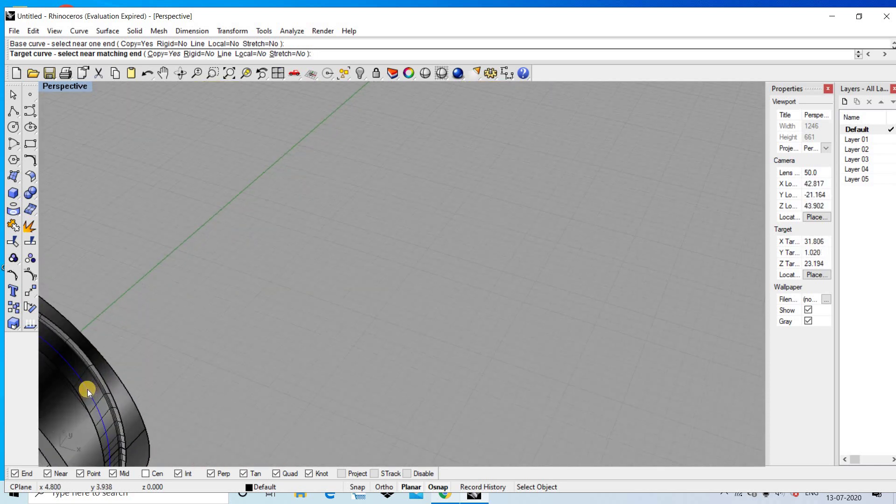
left_click(88, 390)
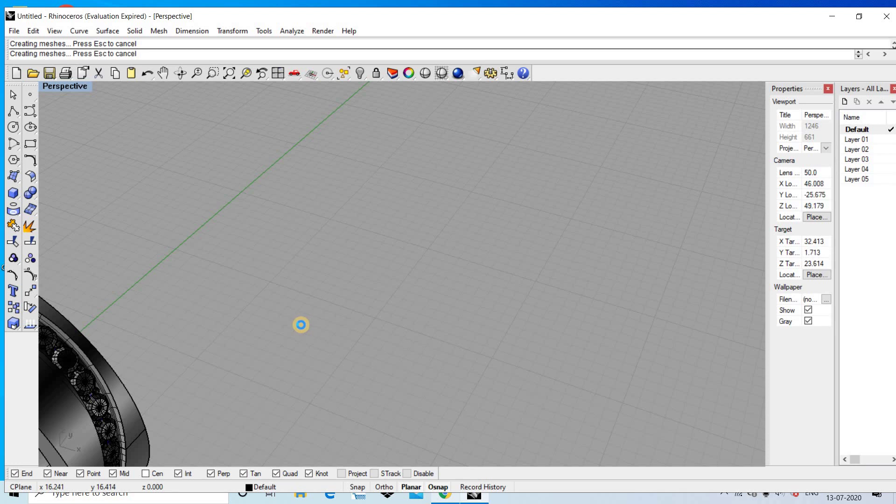
Step: Zoom out and orbit to show the ring beside the stray straight gem row
scroll(327, 289, "down", 2)
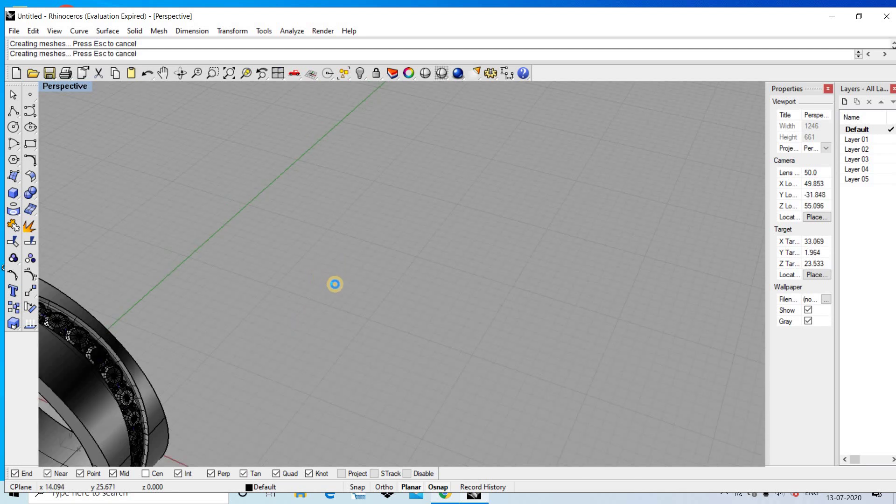
scroll(336, 286, "down", 2)
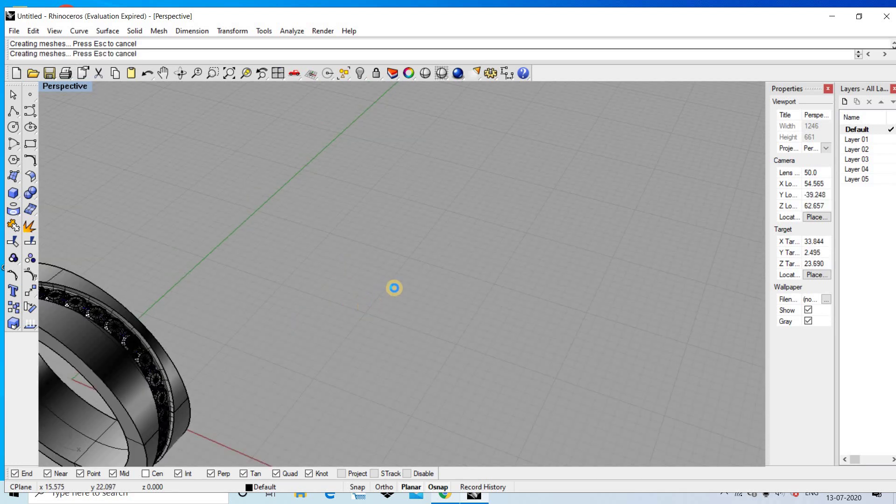
scroll(306, 304, "down", 2)
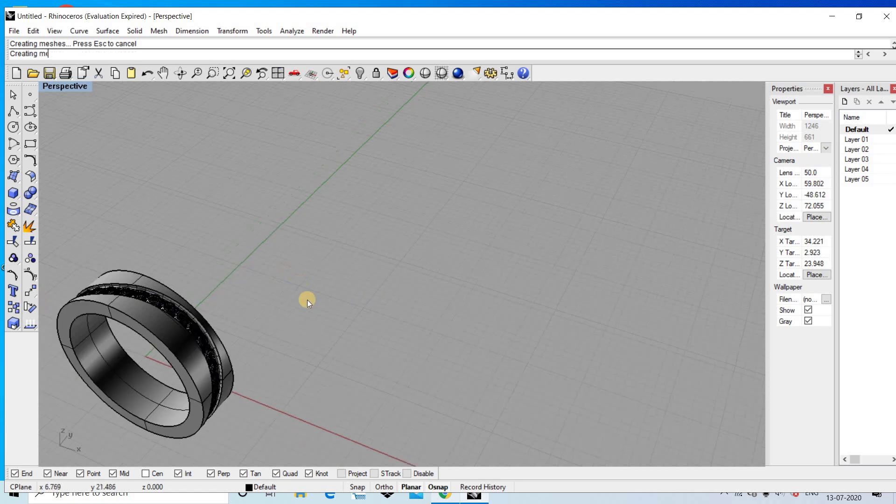
mouse_move(289, 287)
right_mouse_down()
mouse_move(256, 242)
mouse_move(256, 350)
mouse_move(288, 300)
mouse_move(240, 95)
right_mouse_up()
Step: Zoom to extents and delete the stray straight row of gems
left_click(233, 77)
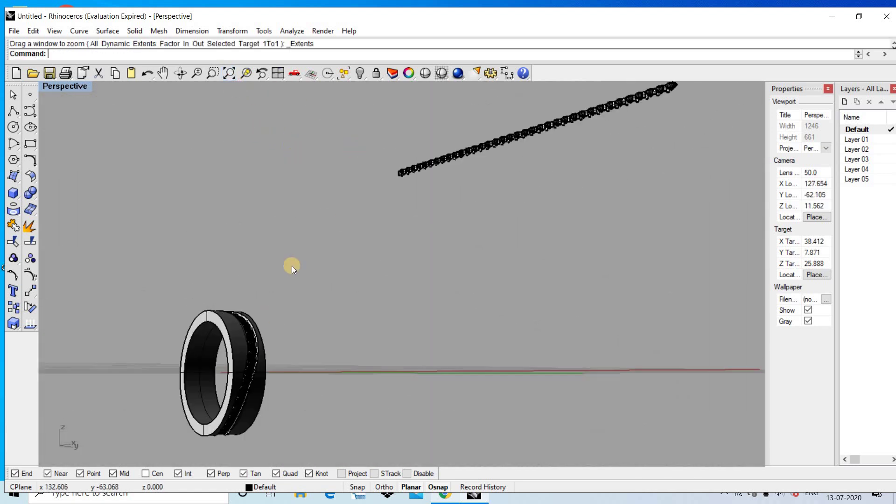
mouse_move(243, 342)
right_mouse_down()
mouse_move(219, 331)
mouse_move(194, 336)
mouse_move(221, 257)
mouse_move(204, 304)
mouse_move(407, 318)
mouse_move(477, 264)
mouse_move(518, 360)
mouse_move(526, 404)
mouse_move(439, 294)
mouse_move(321, 197)
mouse_move(293, 114)
right_mouse_up()
mouse_move(293, 114)
left_mouse_down()
mouse_move(559, 183)
mouse_move(579, 226)
left_mouse_up()
key("Delete")
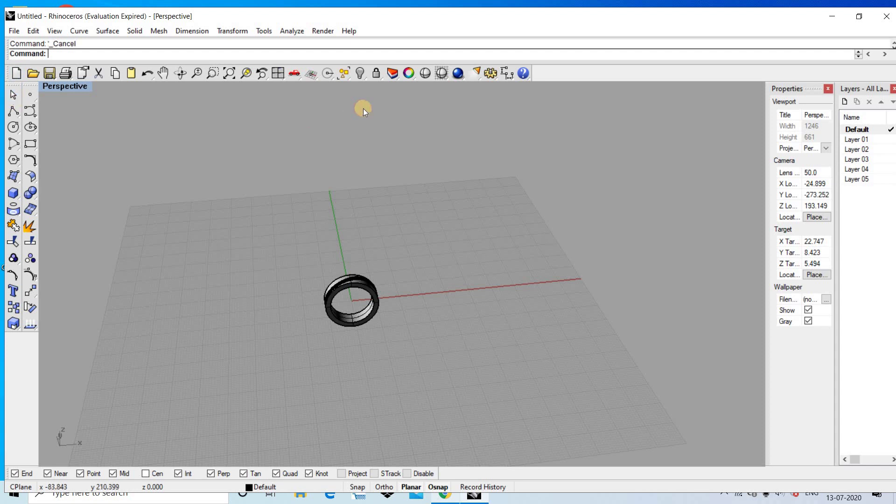
Step: Orbit and zoom in close on the ring's gem channel and bead prongs
mouse_move(410, 134)
right_mouse_down()
mouse_move(338, 289)
mouse_move(544, 240)
mouse_move(472, 216)
mouse_move(394, 214)
mouse_move(390, 184)
mouse_move(340, 336)
mouse_move(360, 140)
mouse_move(374, 140)
mouse_move(279, 344)
mouse_move(296, 240)
mouse_move(326, 205)
mouse_move(260, 292)
mouse_move(386, 262)
mouse_move(580, 274)
mouse_move(522, 299)
mouse_move(474, 425)
mouse_move(329, 230)
mouse_move(399, 214)
mouse_move(422, 191)
mouse_move(420, 276)
mouse_move(416, 250)
mouse_move(500, 166)
mouse_move(486, 224)
mouse_move(372, 182)
mouse_move(425, 80)
mouse_move(426, 146)
mouse_move(398, 158)
mouse_move(402, 202)
mouse_move(323, 253)
mouse_move(418, 282)
mouse_move(417, 310)
right_mouse_up()
scroll(357, 301, "up", 5)
scroll(418, 234, "up", 5)
key("Return")
left_click(416, 310)
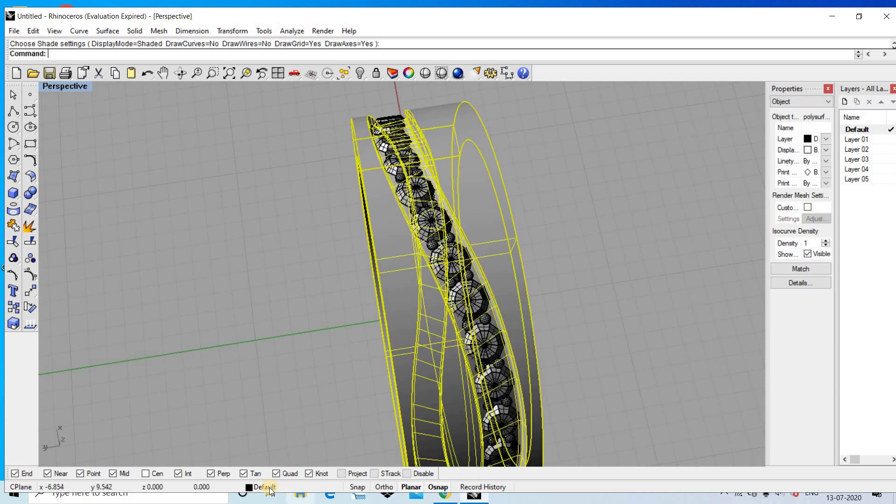
left_click(251, 488)
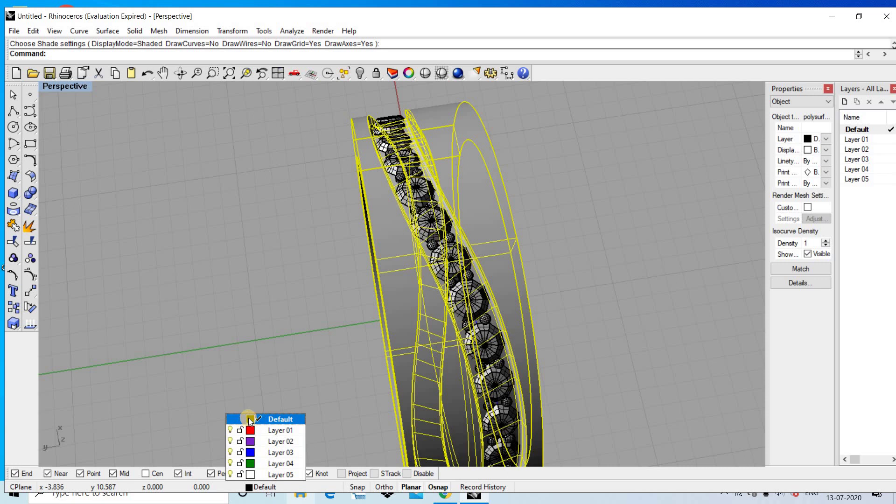
left_click(250, 419)
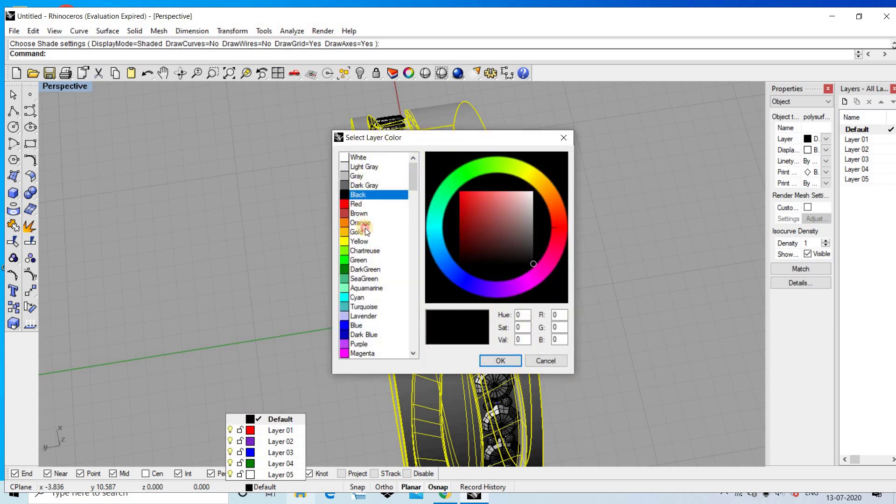
left_click(365, 230)
left_click(506, 363)
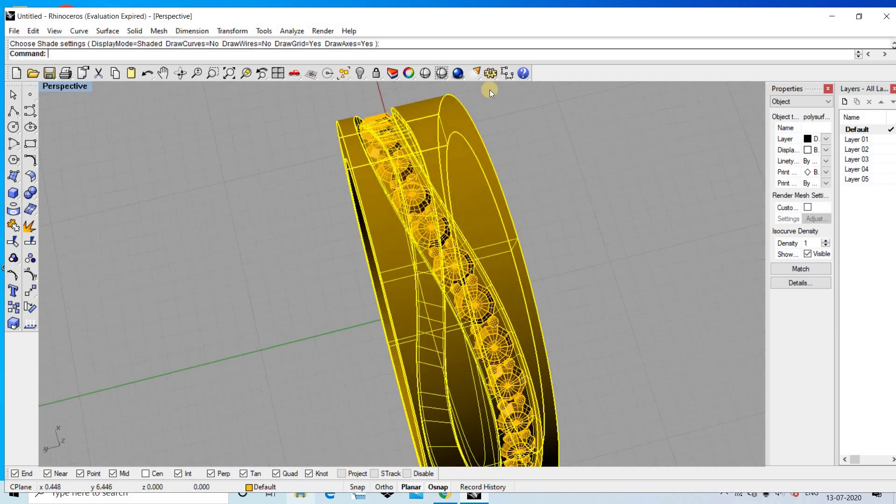
left_click(425, 73)
right_click_drag(380, 266, 459, 236)
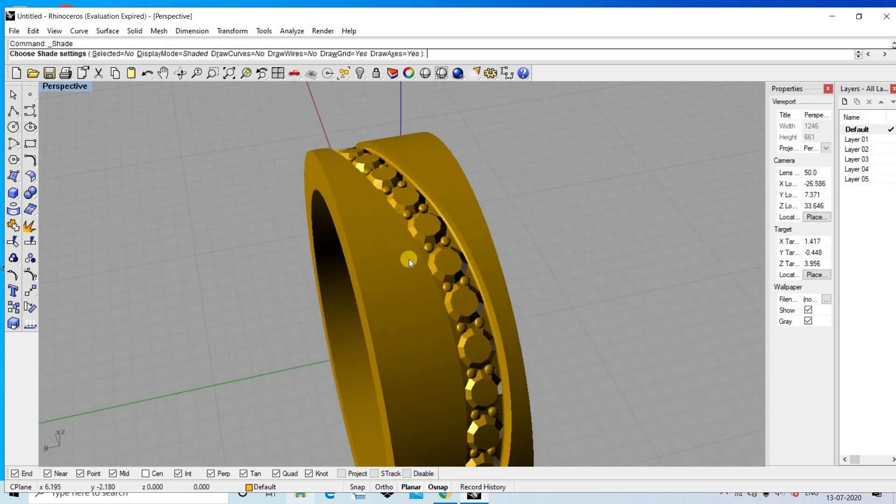
left_click(409, 259)
key("ctrl+z")
mouse_move(367, 315)
right_mouse_down()
mouse_move(391, 328)
mouse_move(556, 190)
right_mouse_up()
key("Escape")
scroll(396, 243, "up", 5)
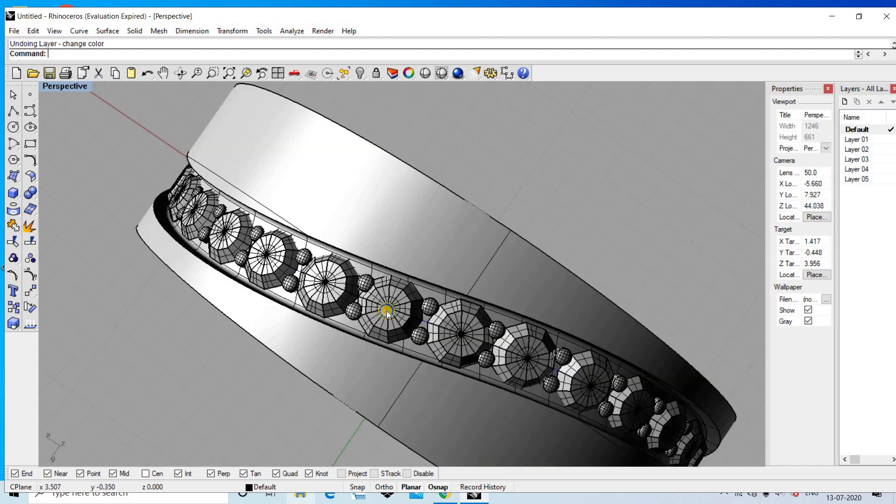
Step: Select the channel gems one by one along the ring
right_click_drag(387, 311, 395, 293)
left_click(399, 301)
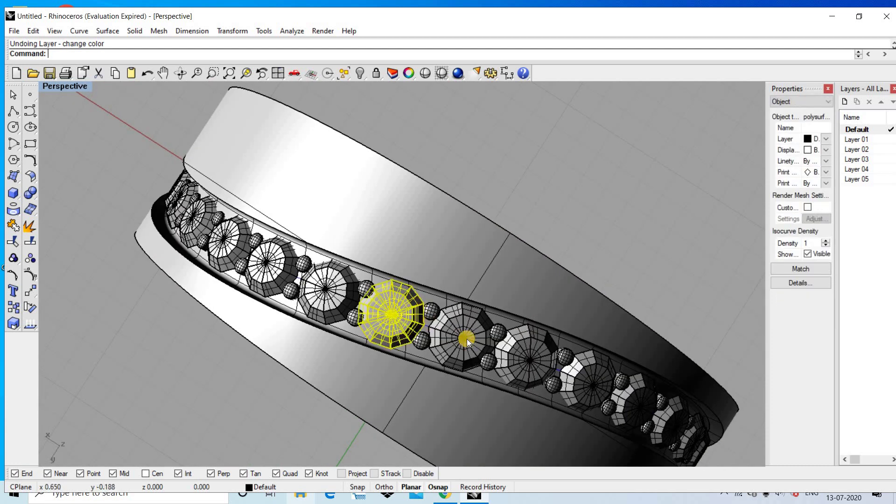
left_click(466, 324, "shift")
left_click(541, 348, "shift")
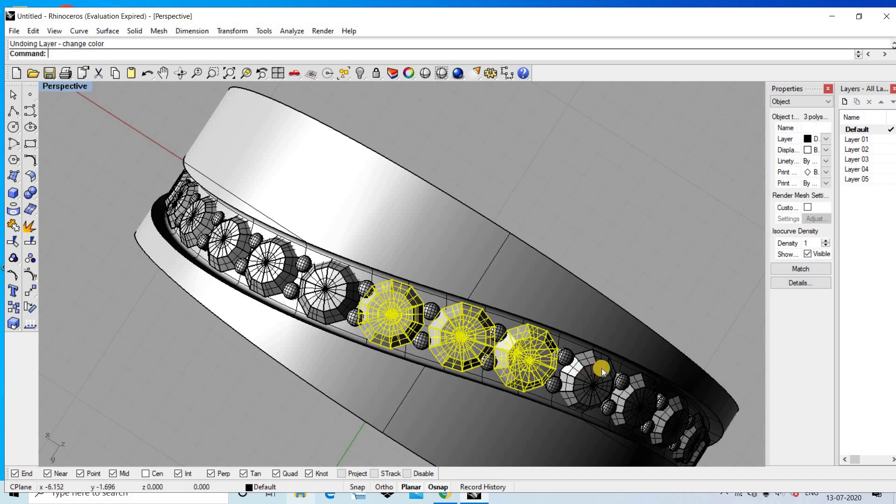
left_click(599, 369, "shift")
left_click(633, 403, "shift")
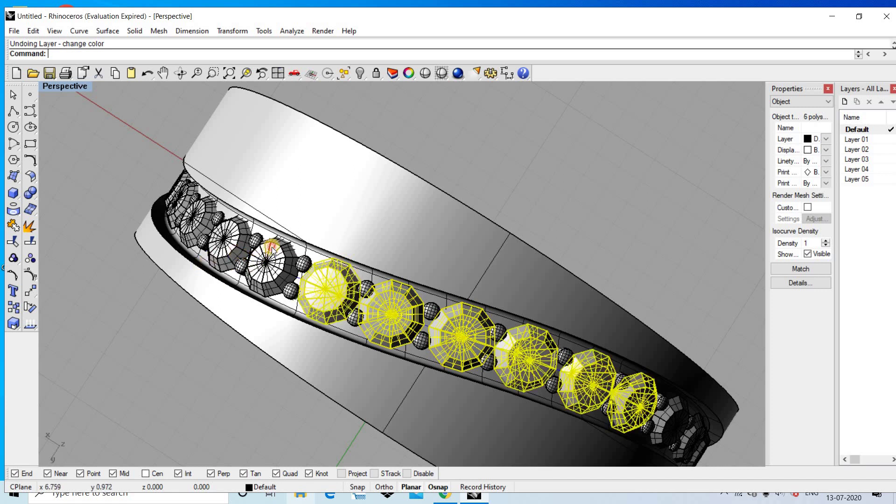
left_click(272, 247, "shift")
left_click(202, 223, "shift")
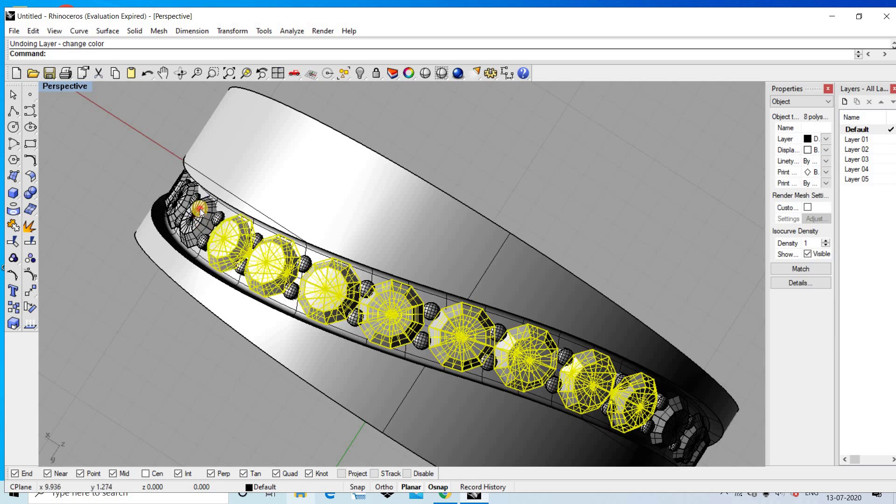
left_click(188, 204, "shift")
left_click(185, 198, "shift")
scroll(462, 296, "down", 3)
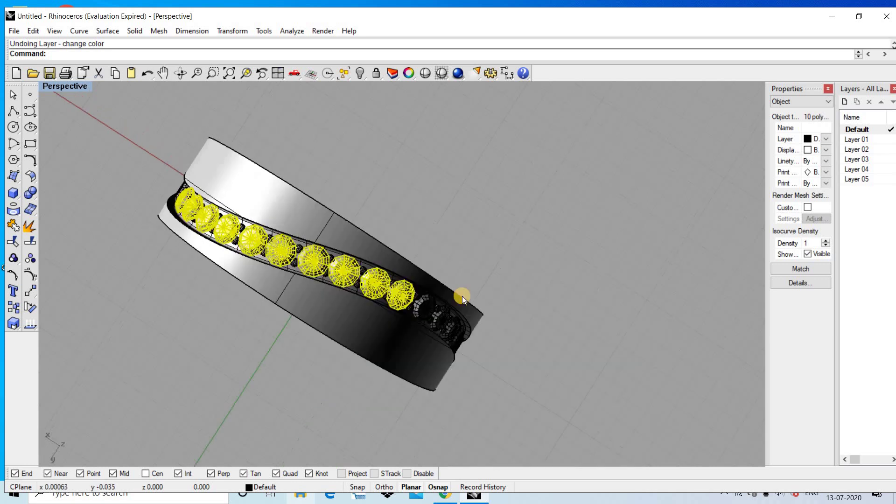
scroll(469, 307, "up", 3)
scroll(426, 314, "up", 2)
left_click(404, 306, "shift")
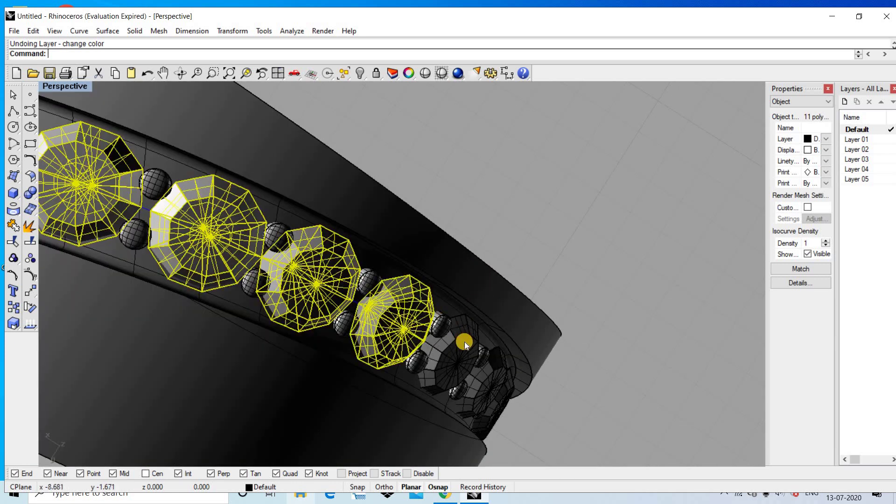
left_click(499, 382, "shift")
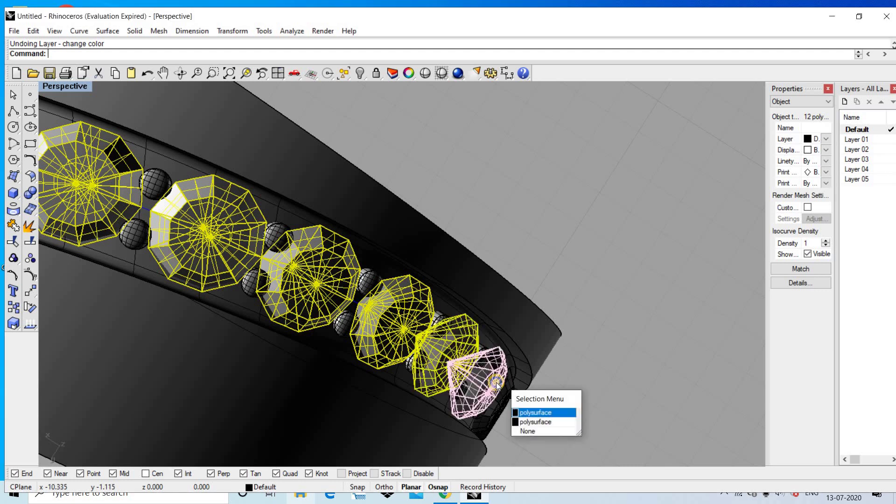
Step: Preview the ring shaded, then redo and undo the gold layer colour
right_click(501, 383)
scroll(489, 355, "down", 2)
scroll(489, 356, "down", 4)
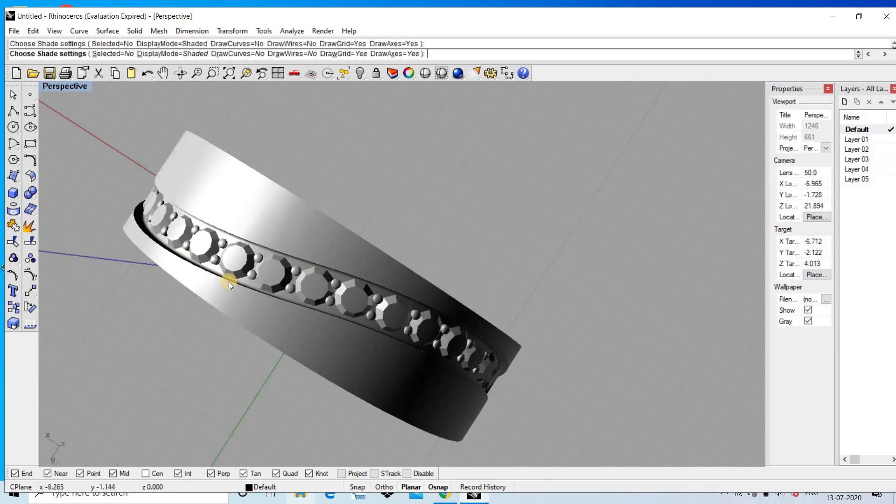
key("Escape")
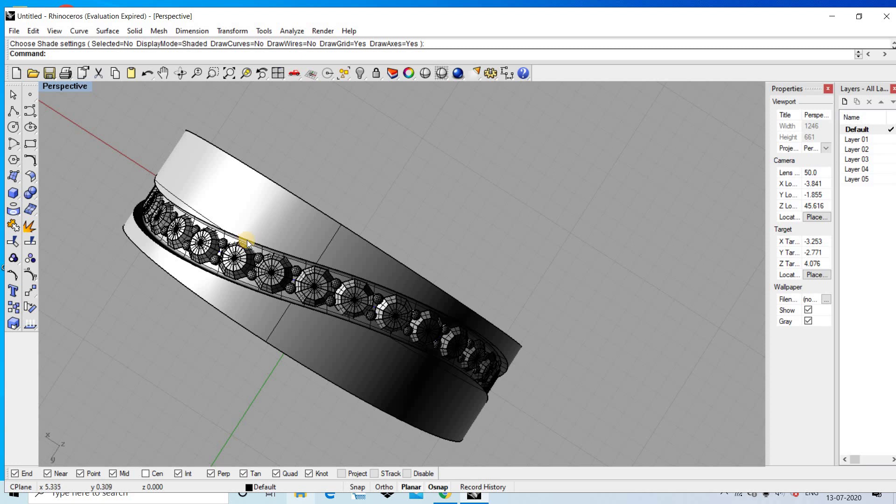
key("ctrl+y")
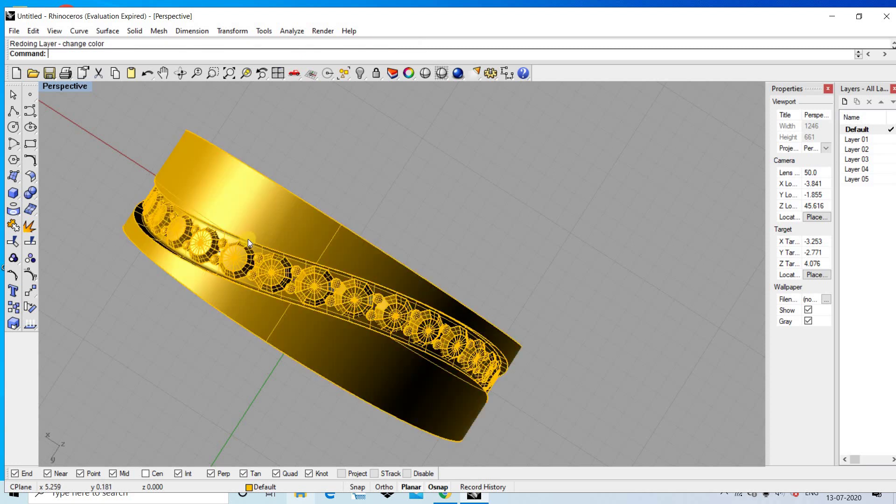
key("ctrl+z")
scroll(261, 280, "up", 2)
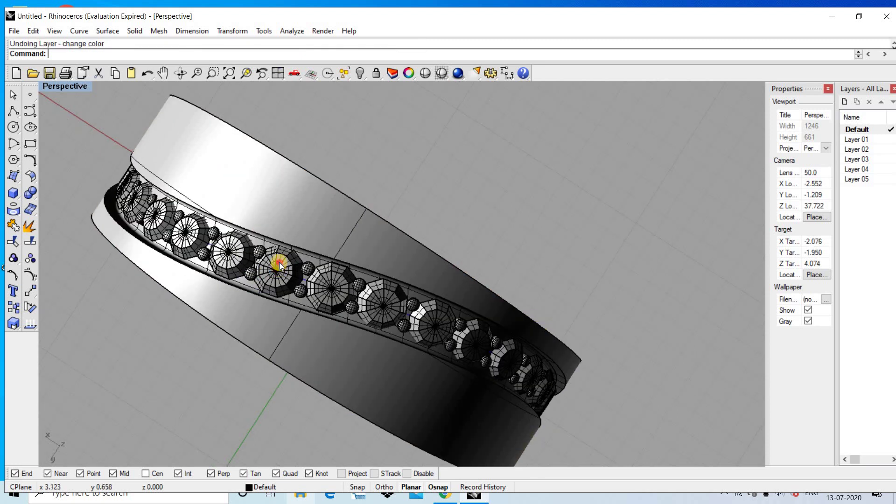
Step: Reselect the channel gems one by one, starting from the left end
left_click(279, 266)
left_click(344, 283, "shift")
left_click(394, 299, "shift")
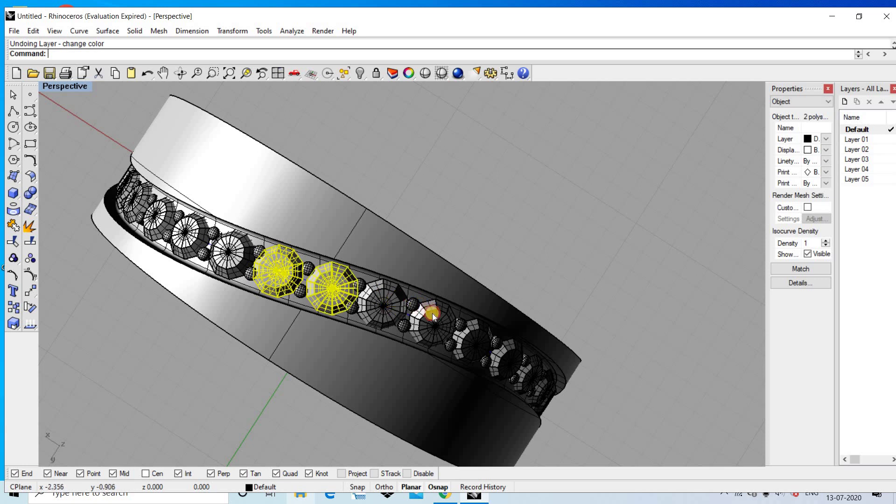
left_click(434, 321, "shift")
left_click(505, 354, "shift")
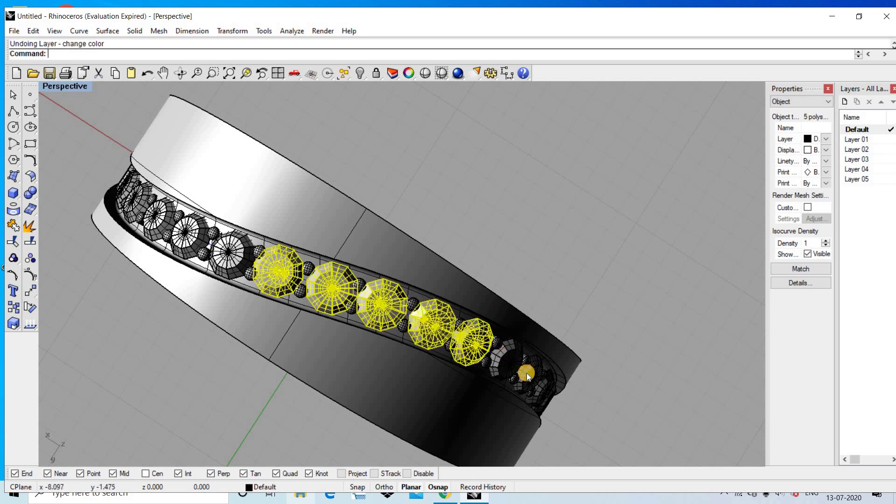
left_click(527, 373, "shift")
left_click(544, 385, "shift")
scroll(542, 387, "up", 1)
left_click(541, 388, "shift")
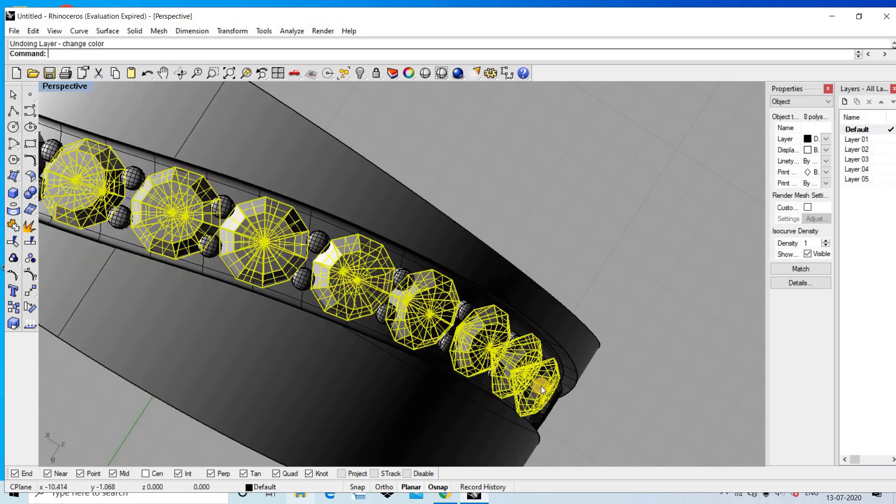
scroll(541, 386, "down", 2)
scroll(474, 371, "down", 3)
scroll(490, 353, "up", 3)
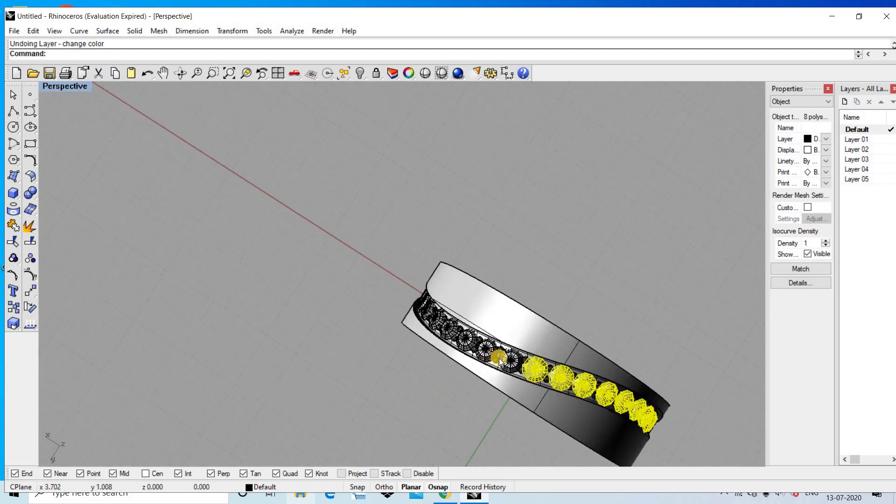
scroll(502, 357, "up", 1)
Step: Add the last remaining gems and bring up the status-bar layer list
left_click(514, 357, "shift")
scroll(495, 350, "up", 1)
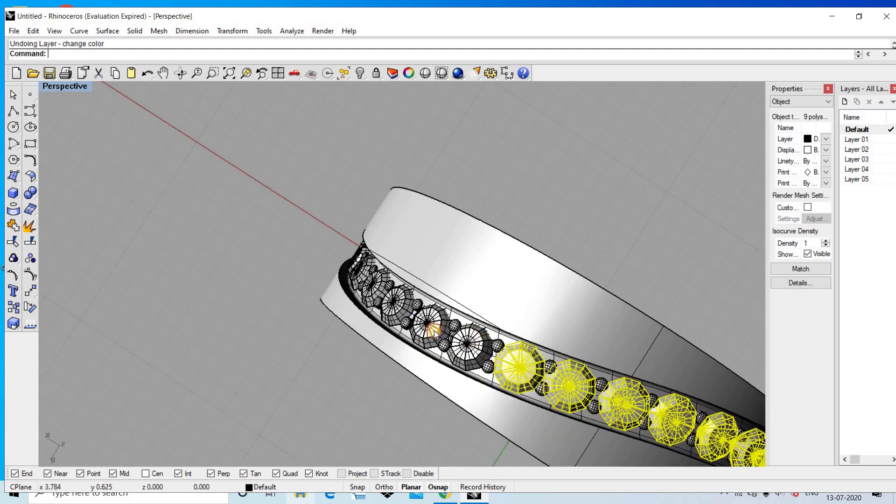
left_click(467, 345, "shift")
left_click(429, 323, "shift")
left_click(405, 298, "shift")
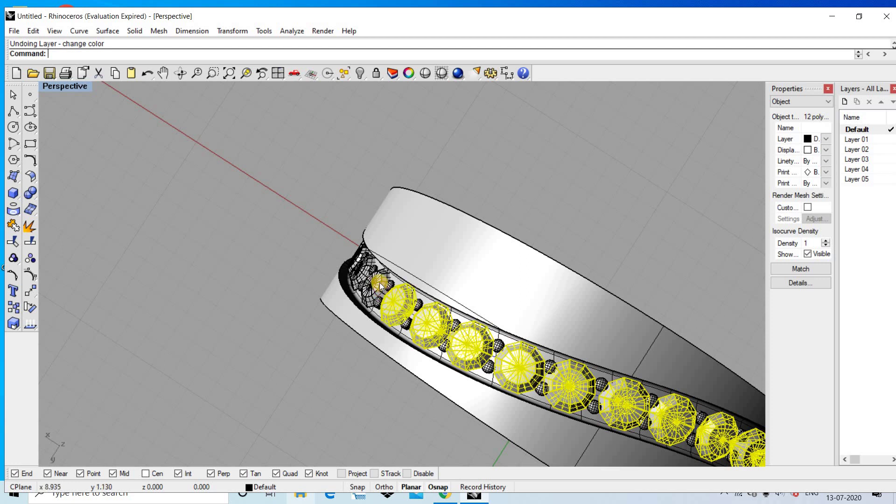
left_click(378, 285, "shift")
left_click(367, 270, "shift")
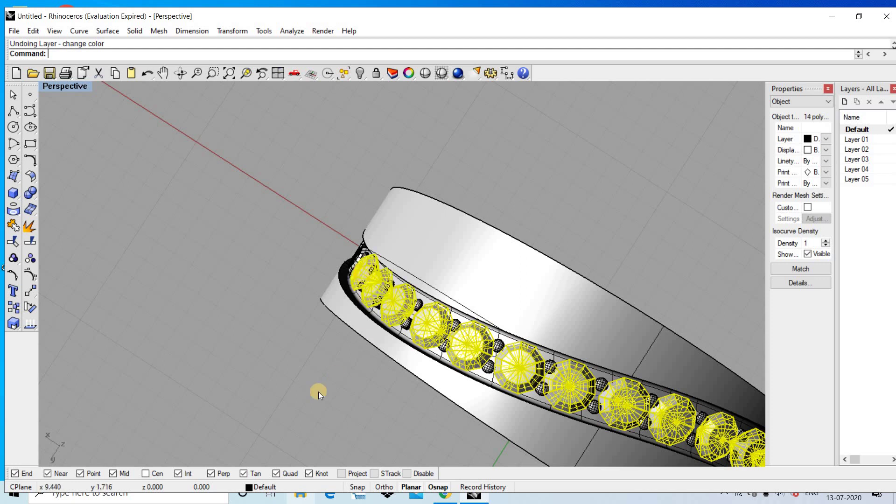
left_click(271, 487)
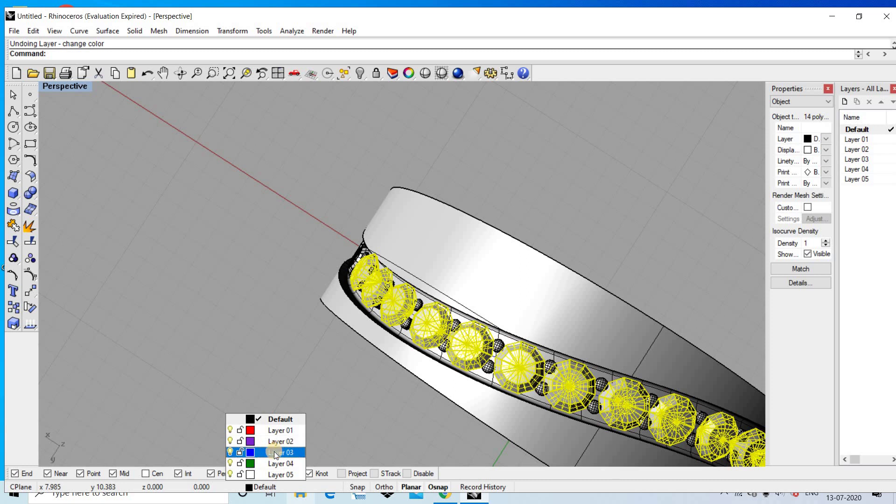
right_click(274, 453)
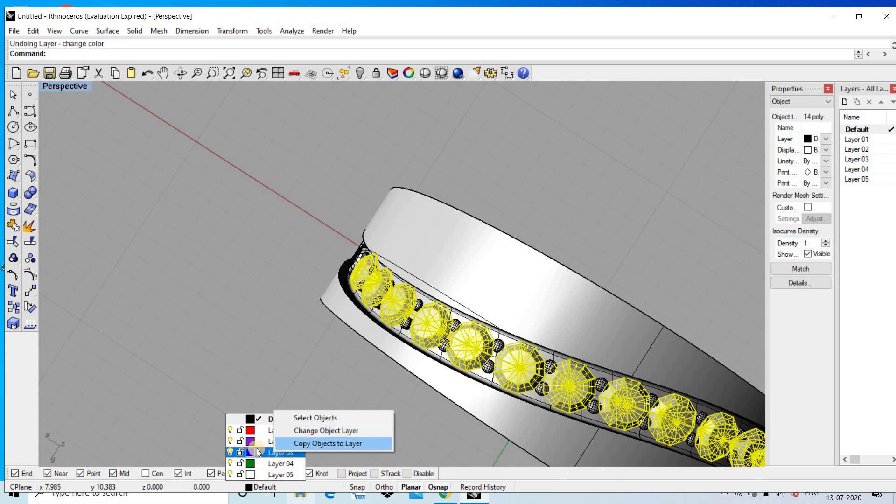
left_click(417, 314)
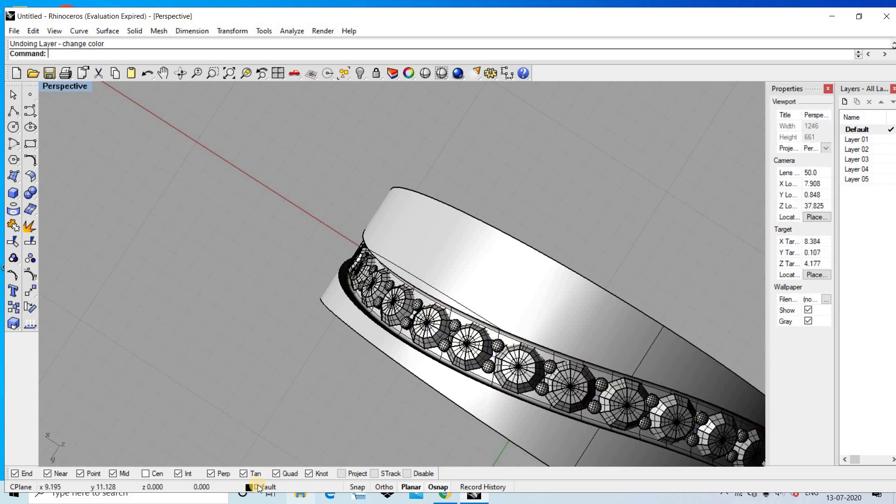
scroll(324, 364, "down", 4)
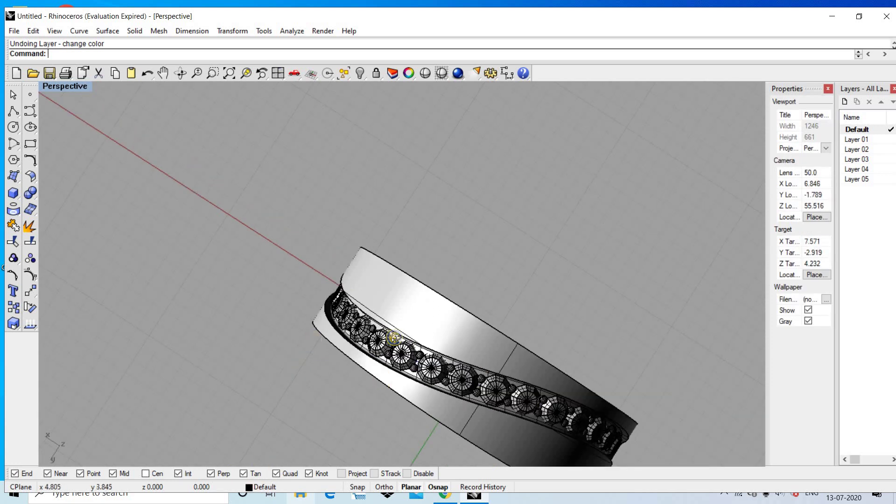
mouse_move(394, 337)
right_mouse_down()
mouse_move(511, 290)
mouse_move(460, 284)
mouse_move(433, 295)
mouse_move(384, 276)
mouse_move(494, 300)
right_mouse_up()
scroll(511, 290, "up", 2)
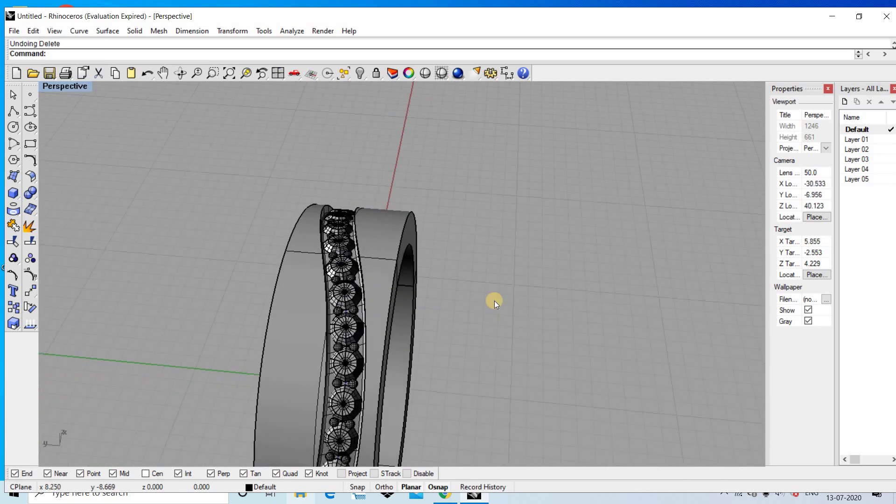
scroll(494, 300, "down", 3)
scroll(382, 355, "down", 1)
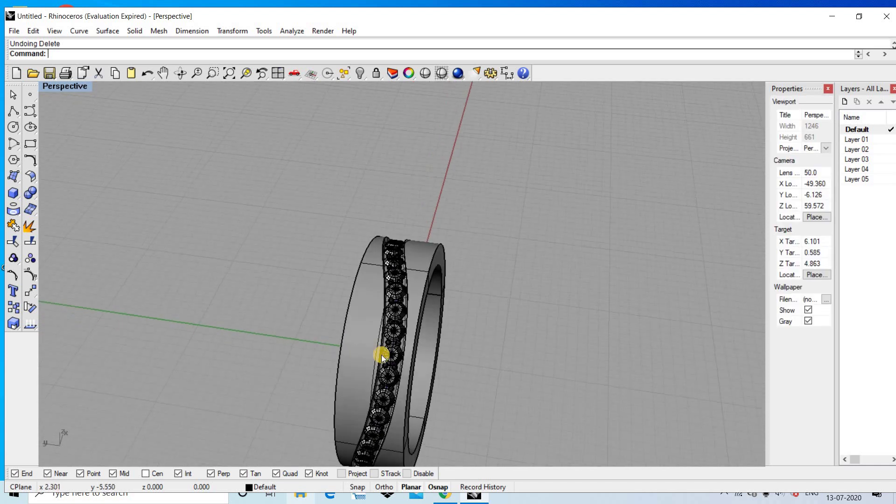
mouse_move(382, 355)
right_mouse_down()
mouse_move(414, 354)
mouse_move(369, 344)
mouse_move(306, 352)
mouse_move(333, 317)
mouse_move(336, 340)
mouse_move(368, 284)
right_mouse_up()
mouse_move(369, 327)
right_mouse_down()
mouse_move(370, 265)
mouse_move(269, 303)
right_mouse_up()
Step: Select all curves with SelCrv and delete the three leftover curves
type("l")
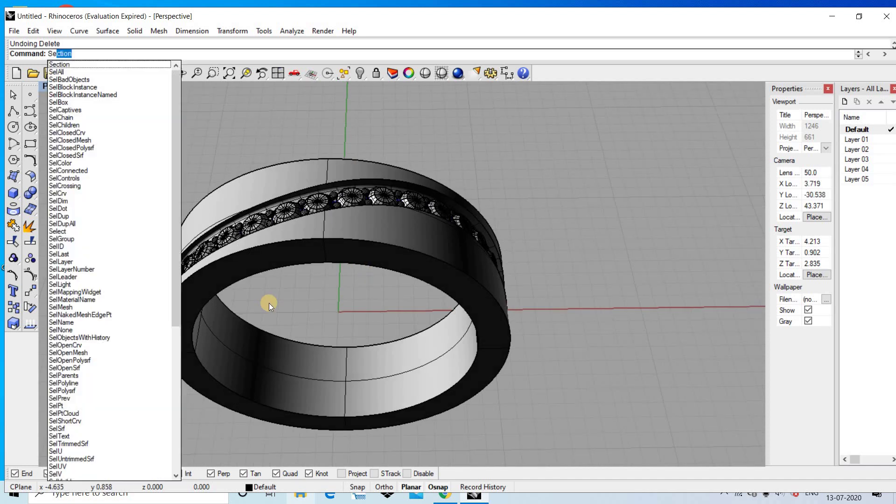
type("Captives")
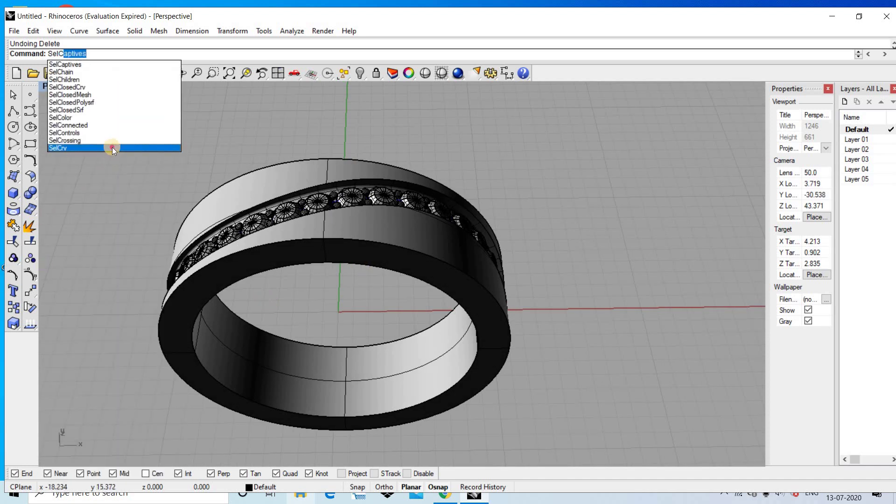
left_click(112, 147)
key("Delete")
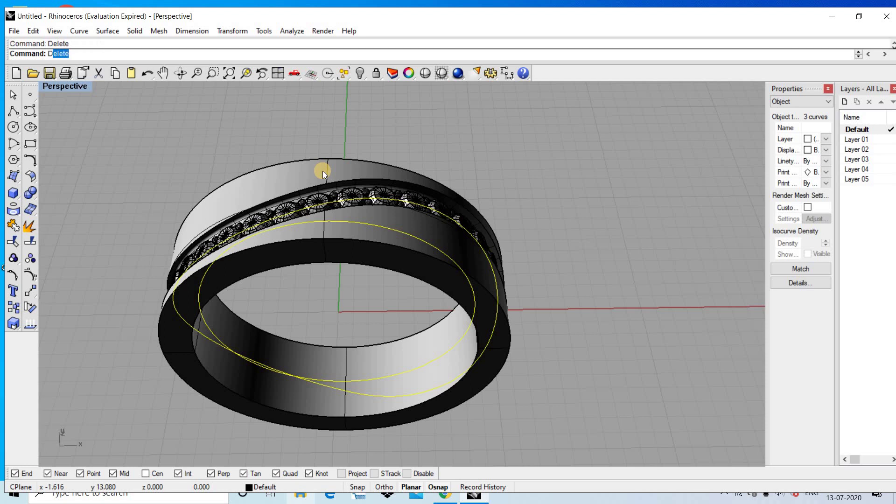
Step: Orbit the ring and preview it in Shaded display
right_click_drag(328, 180, 443, 43)
left_click(426, 72)
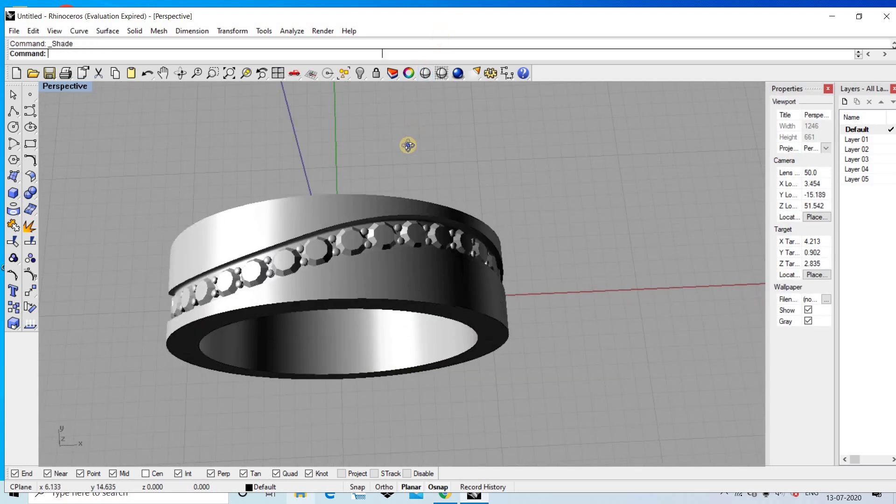
mouse_move(406, 143)
right_mouse_down()
mouse_move(401, 183)
mouse_move(236, 339)
mouse_move(480, 247)
right_mouse_up()
type("Fil")
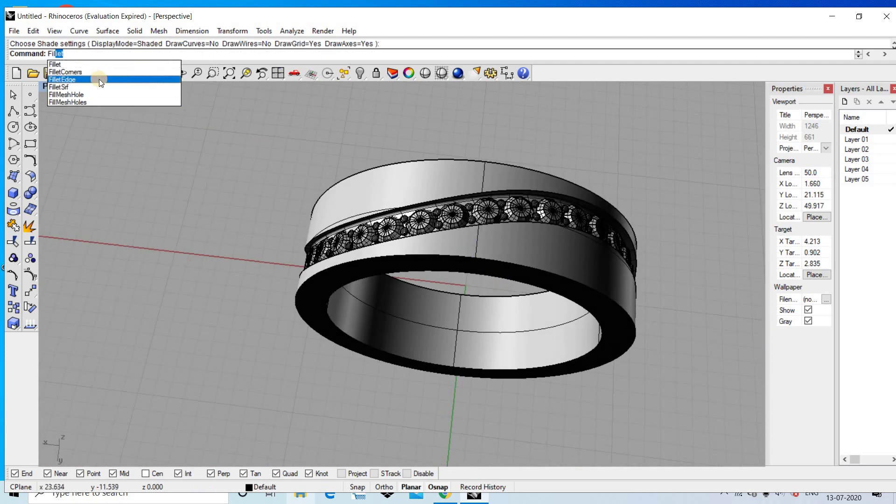
Step: Fillet the ring's lower outer rim edge with a 0.3 radius
left_click(99, 79)
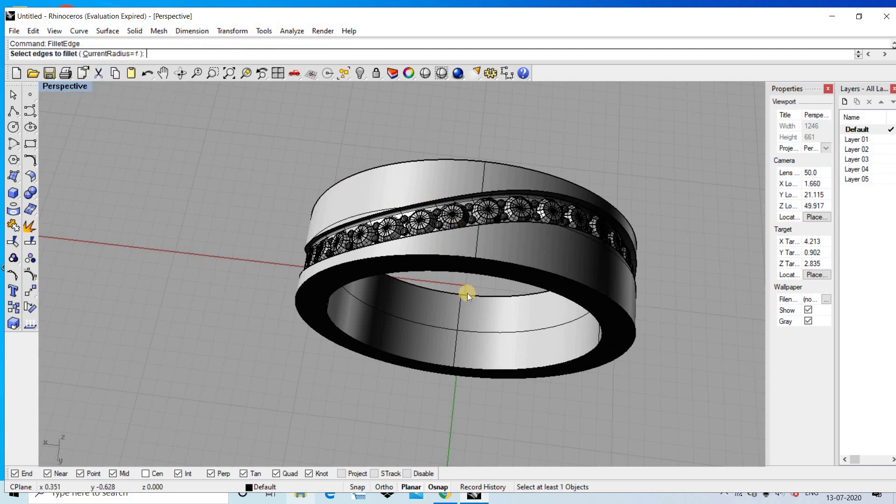
type(".3")
key("Return")
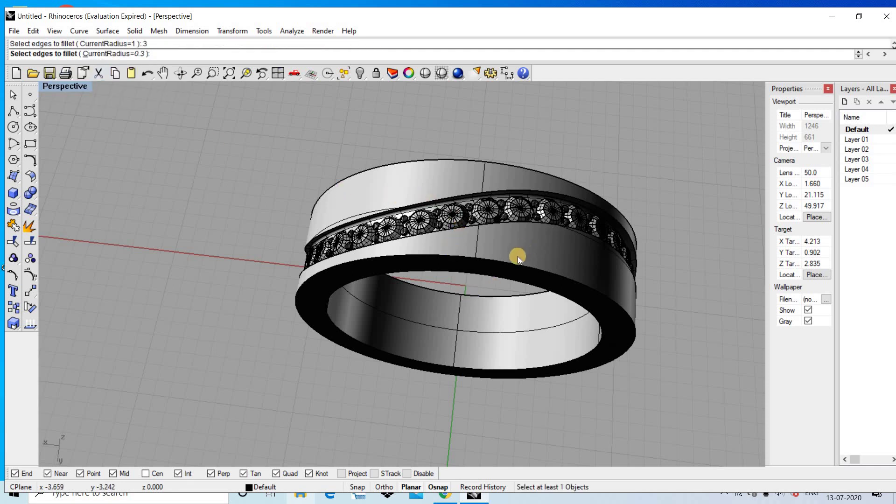
left_click(514, 268)
key("Return")
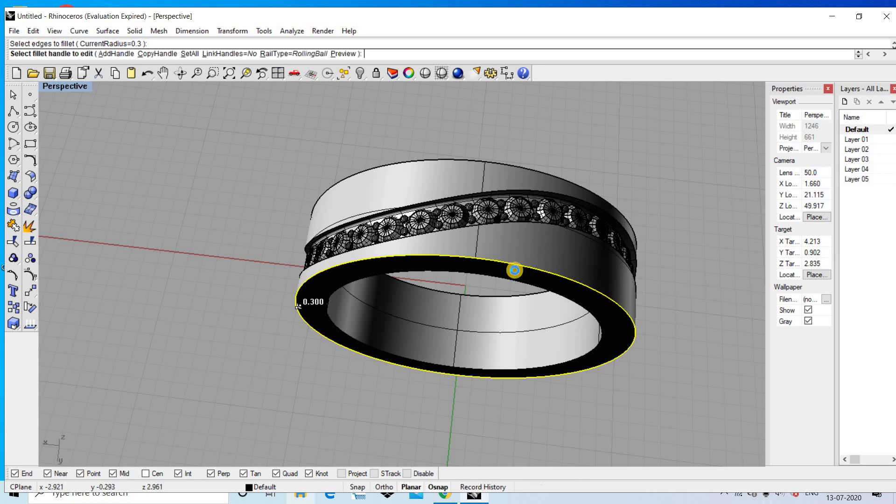
key("Return")
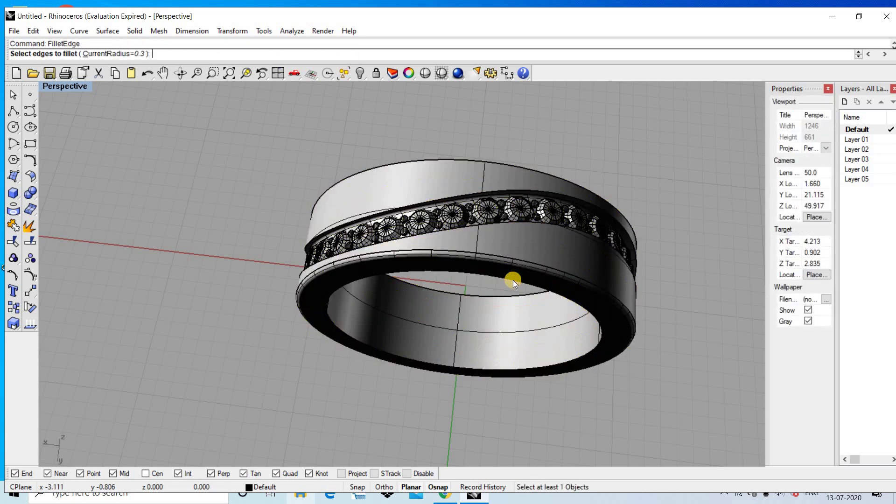
Step: Repeat the 0.3 edge fillet on the lower inner rim edge
key("Escape")
scroll(514, 280, "up", 3)
key("Return")
left_click(514, 280)
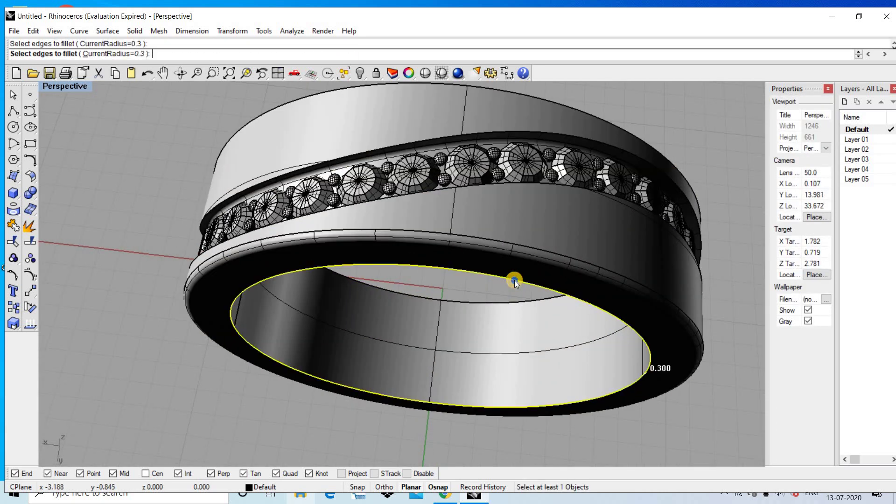
right_click(515, 280)
Step: Fillet the ring's upper outer and inner rim edges at 0.3 radius
right_click_drag(472, 288, 453, 262)
key("Return")
left_click(455, 258)
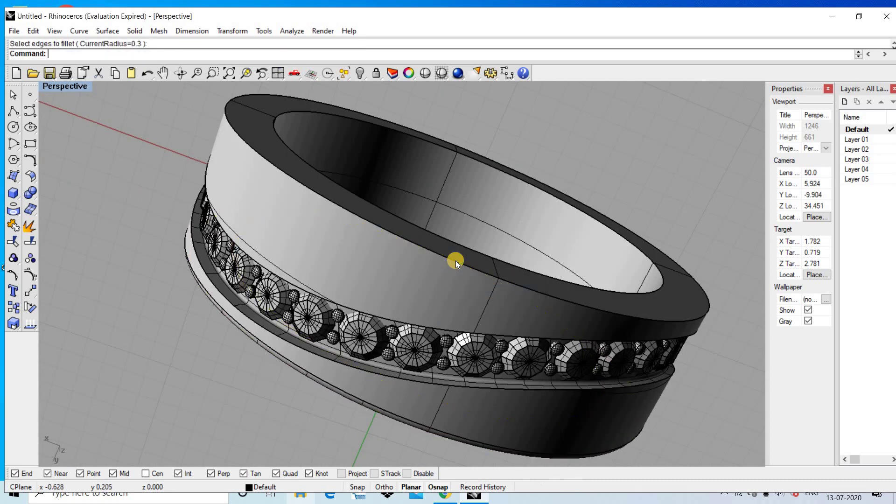
mouse_move(475, 260)
right_mouse_down()
mouse_move(443, 295)
mouse_move(440, 316)
right_mouse_up()
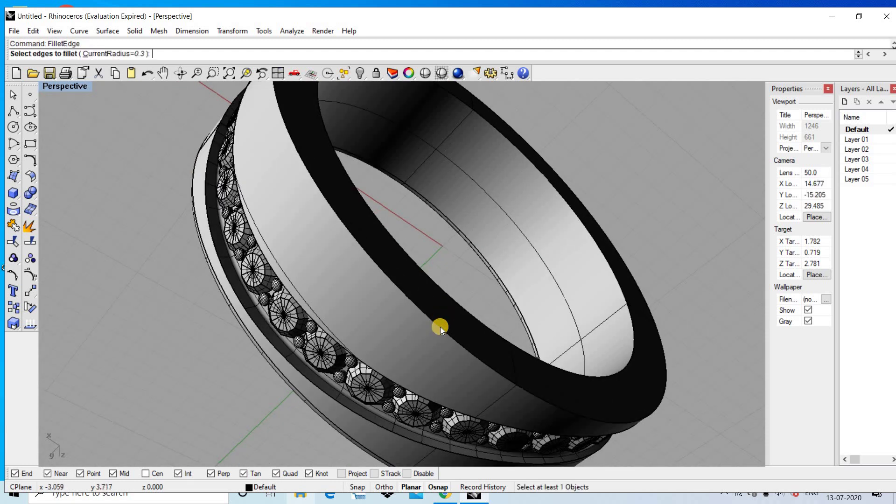
left_click(441, 327)
key("Return")
key("Return")
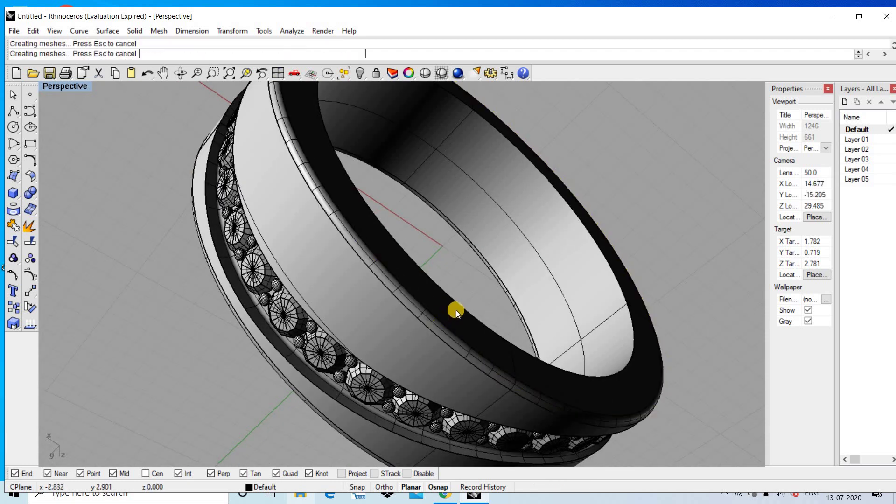
key("Return")
left_click(463, 301)
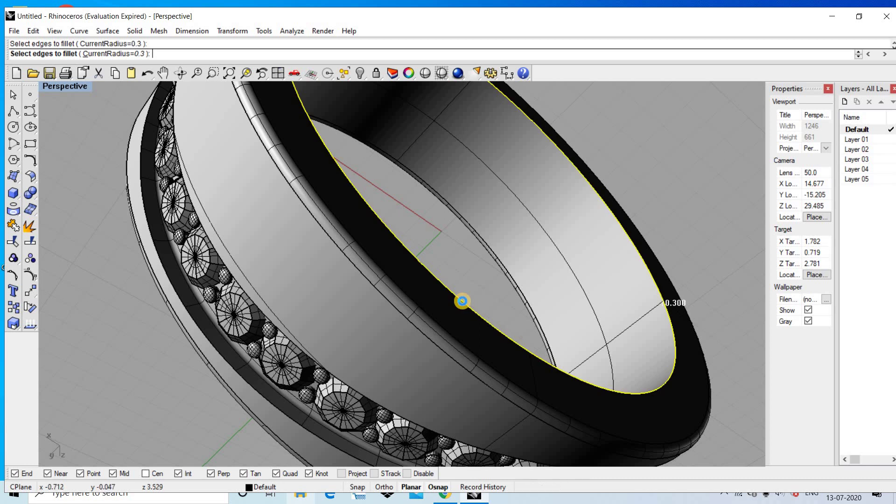
key("Return")
key("Return")
right_click_drag(477, 315, 298, 200)
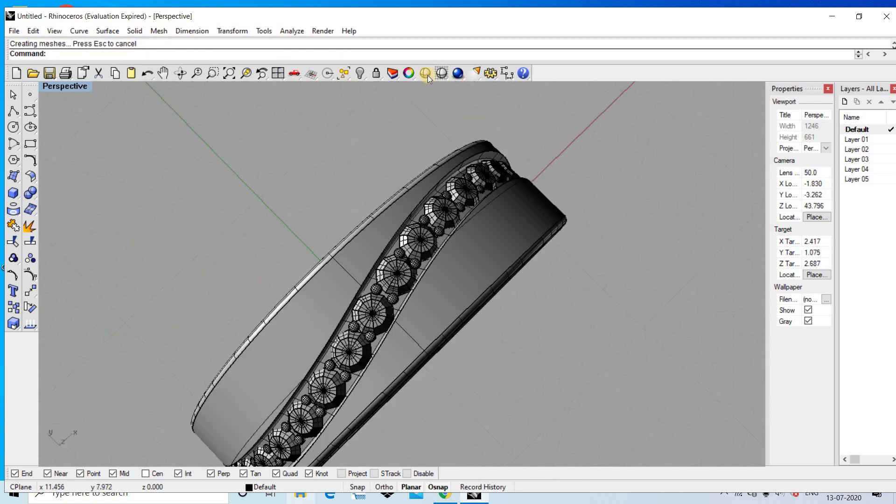
left_click(426, 73)
mouse_move(427, 253)
right_mouse_down()
mouse_move(360, 183)
mouse_move(204, 194)
mouse_move(356, 169)
right_mouse_up()
scroll(356, 169, "up", 4)
mouse_move(371, 216)
right_mouse_down()
mouse_move(458, 238)
mouse_move(424, 256)
mouse_move(436, 248)
right_mouse_up()
right_click(436, 248)
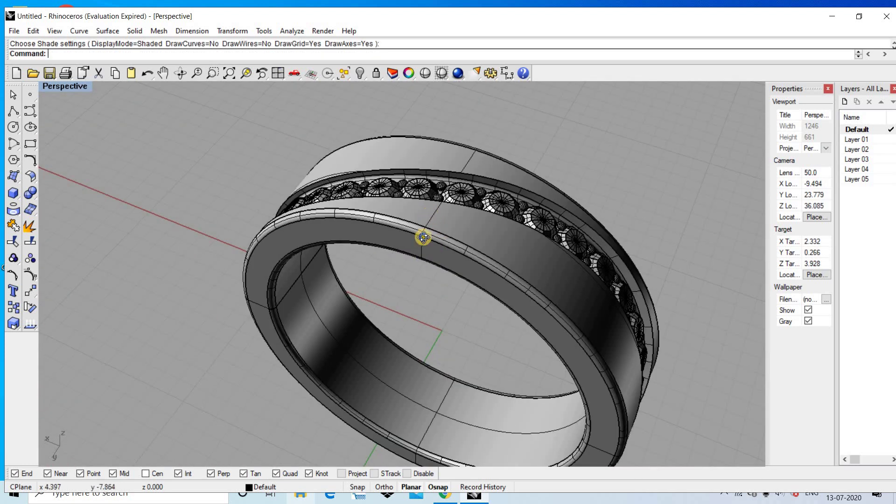
mouse_move(420, 181)
right_mouse_down()
mouse_move(408, 114)
mouse_move(416, 93)
right_mouse_up()
right_click(419, 133)
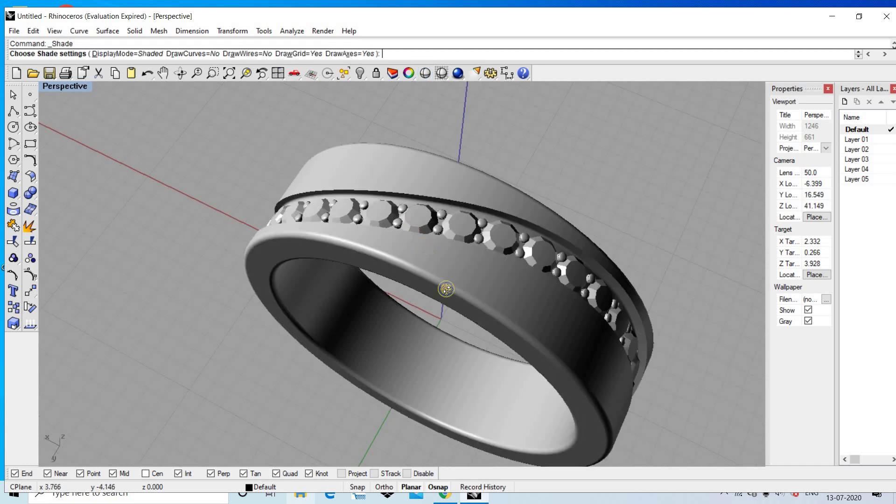
mouse_move(419, 133)
right_mouse_down()
mouse_move(396, 103)
mouse_move(377, 137)
mouse_move(414, 224)
right_mouse_up()
scroll(426, 267, "up", 1)
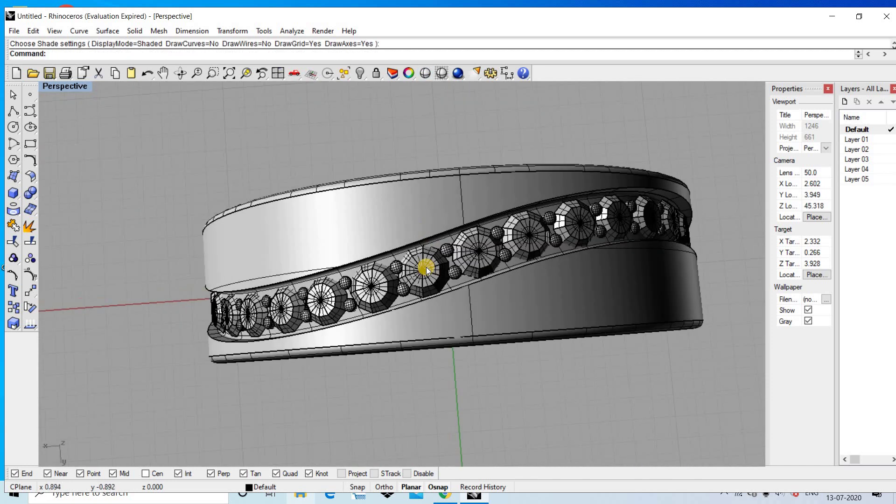
scroll(427, 267, "up", 1)
scroll(552, 176, "down", 2)
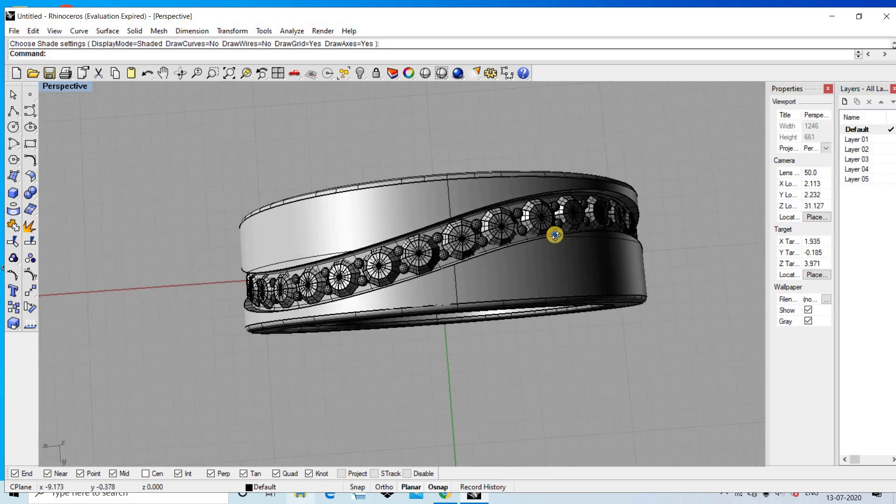
mouse_move(552, 176)
right_mouse_down()
mouse_move(392, 116)
mouse_move(392, 195)
mouse_move(410, 182)
mouse_move(426, 202)
mouse_move(416, 240)
right_mouse_up()
scroll(408, 230, "up", 2)
scroll(409, 234, "up", 2)
Step: Select the first octagonal gems along the channel, choosing gems over the band in overlaps
left_click(409, 233)
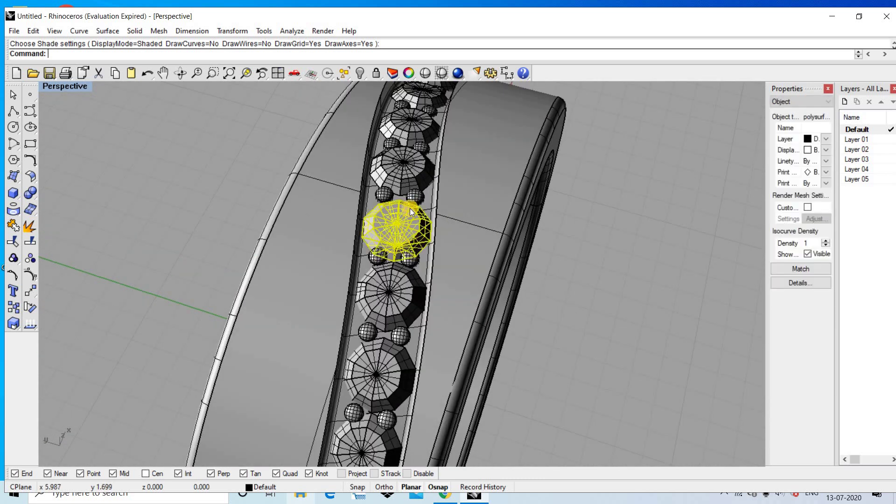
left_click(411, 177)
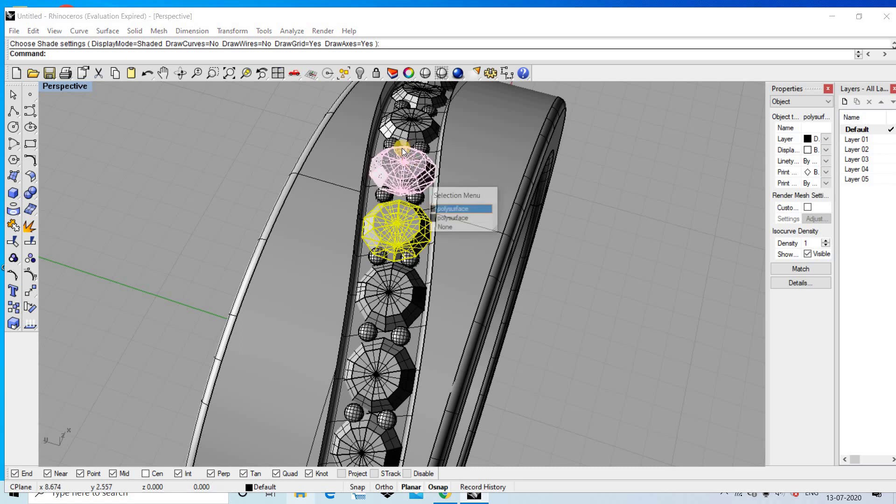
left_click(450, 208)
right_click_drag(450, 209, 405, 192)
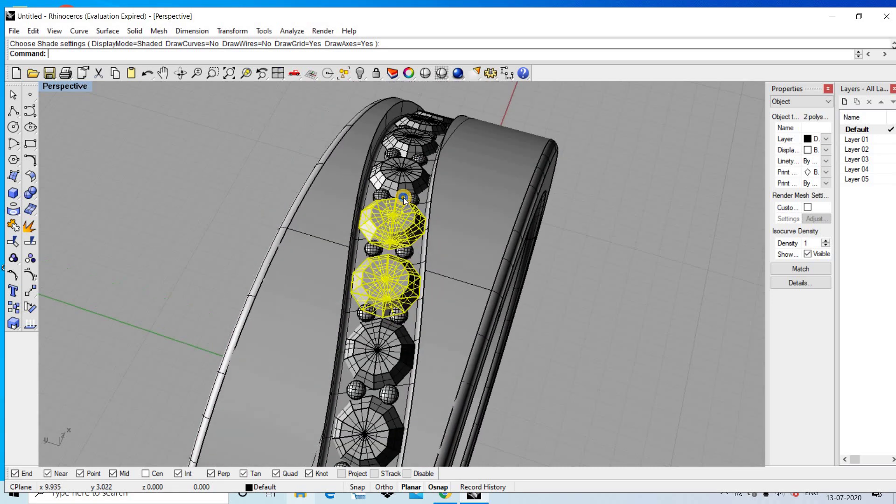
left_click(405, 191)
left_click(437, 222)
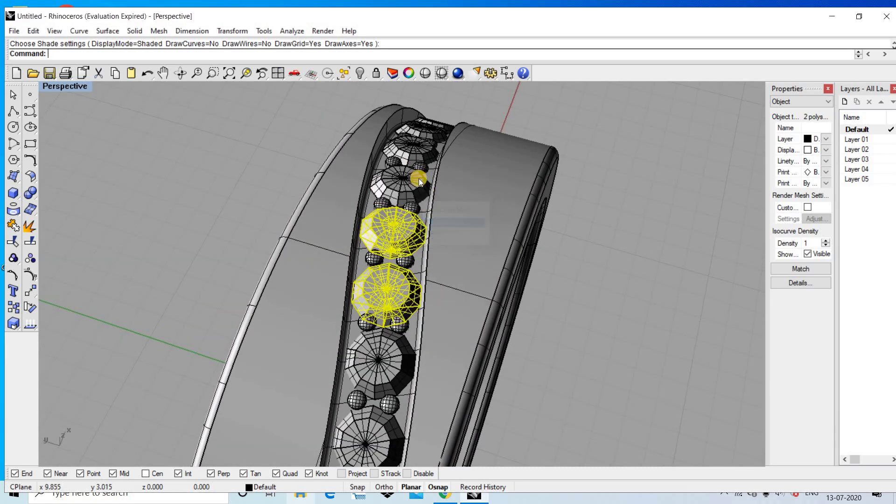
left_click(411, 147)
left_click(447, 180)
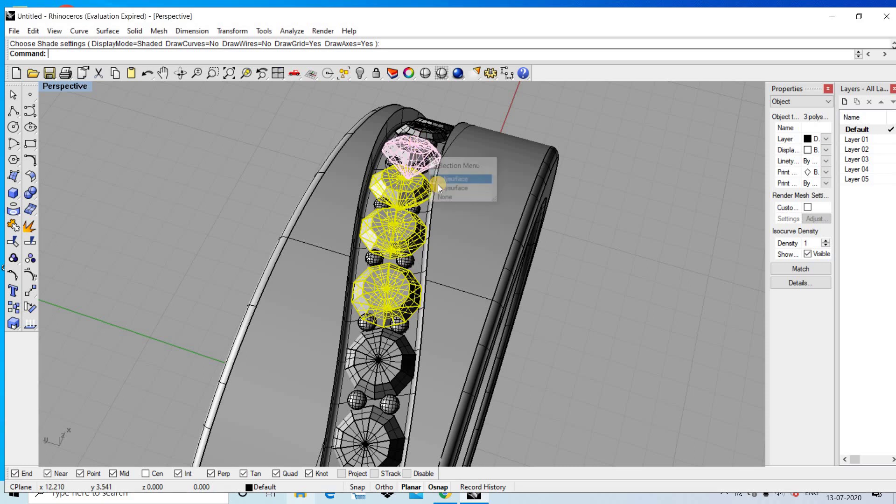
right_click_drag(386, 341, 393, 375)
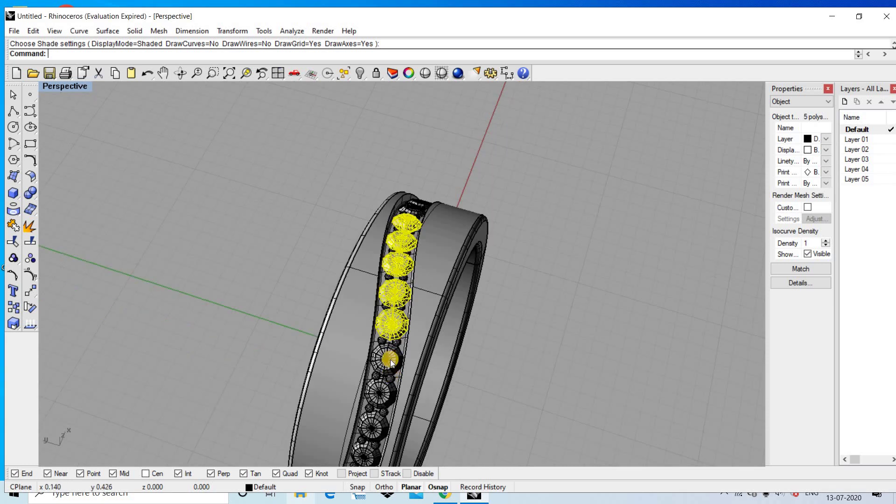
left_click(390, 359)
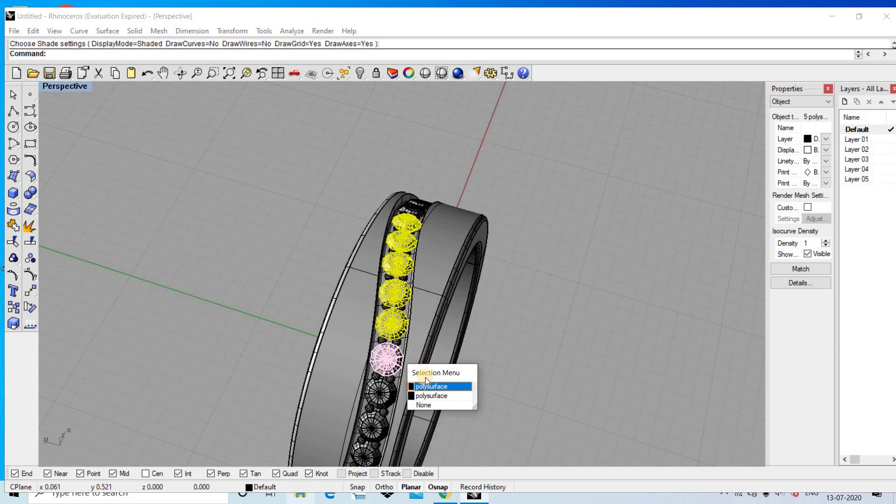
left_click(430, 385)
right_click_drag(413, 311, 397, 371)
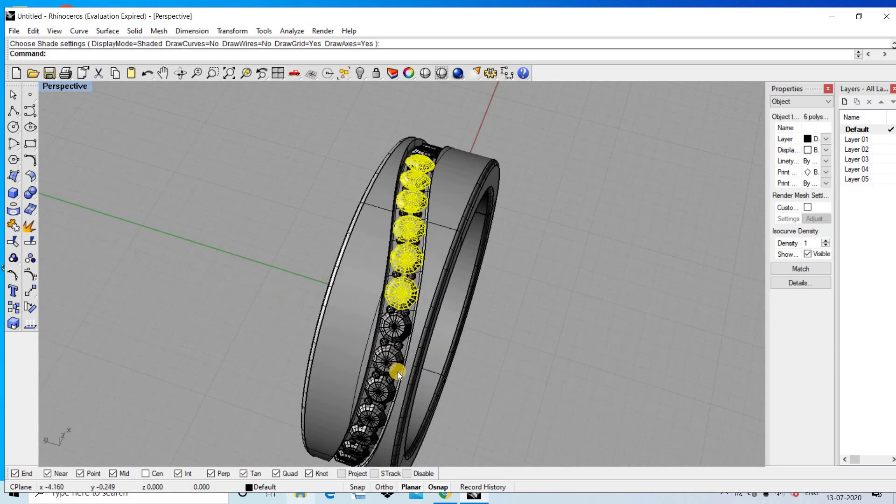
scroll(398, 372, "up", 3)
left_click(400, 352)
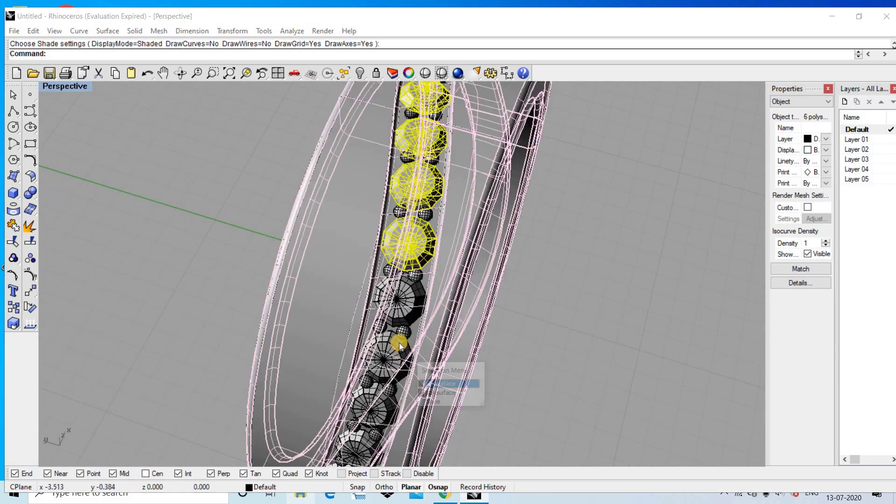
left_click(433, 393)
left_click(408, 303)
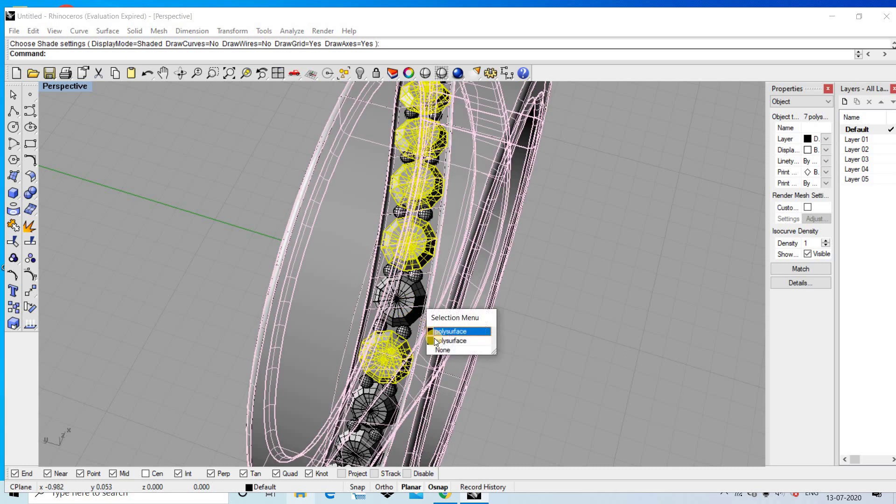
left_click(450, 341)
scroll(413, 342, "down", 3)
scroll(395, 363, "up", 3)
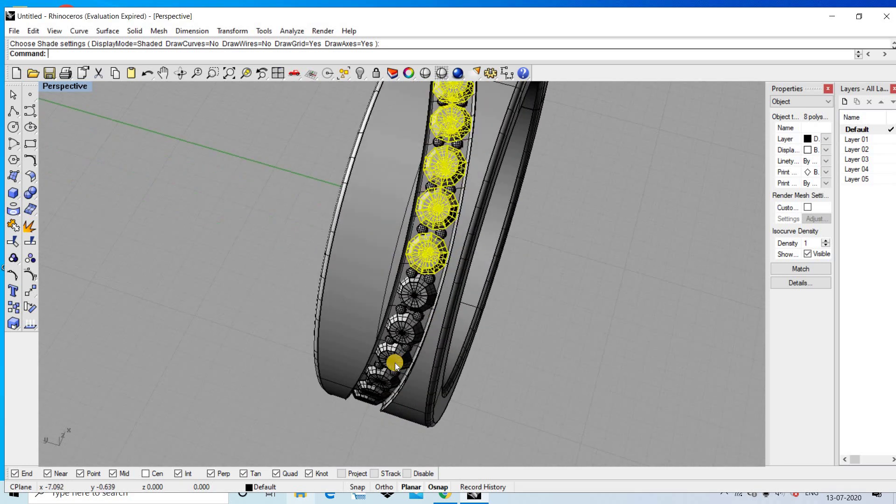
scroll(395, 362, "up", 2)
Step: Add the remaining upper-run gems, from the bottom gem to the top gem, to the selection
left_click(387, 366)
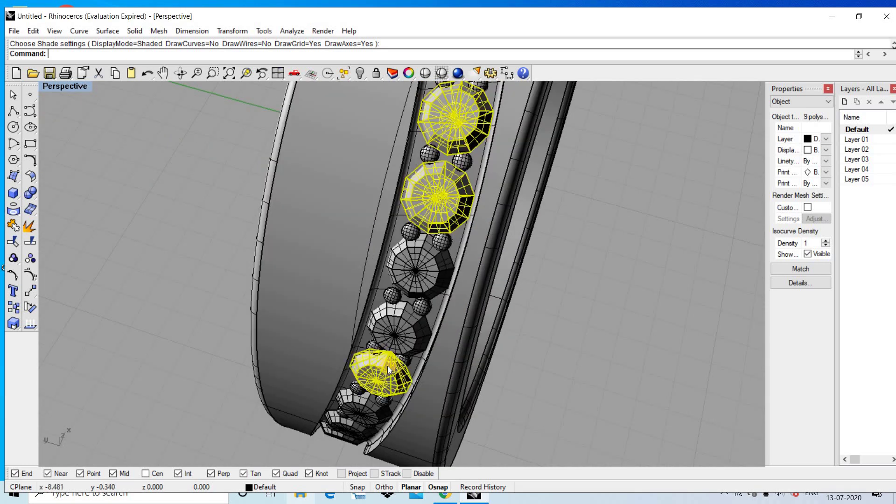
left_click(406, 314)
left_click(430, 245)
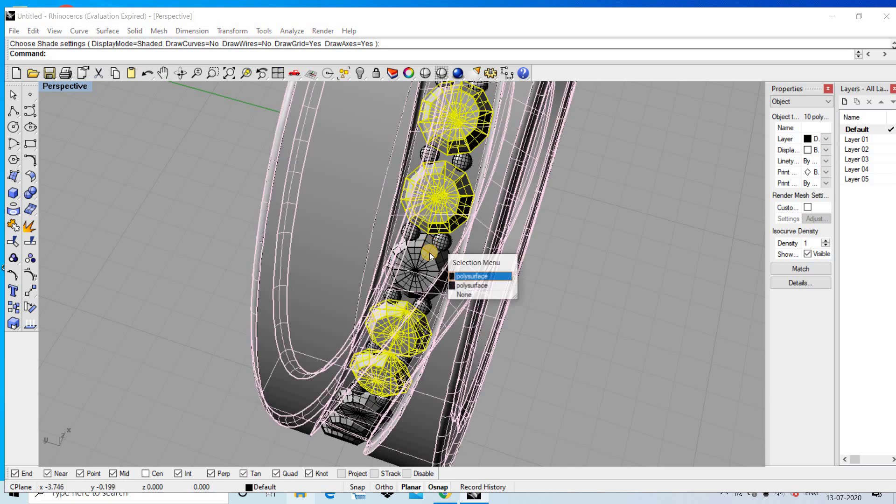
left_click(459, 285)
scroll(355, 413, "up", 2)
scroll(367, 393, "down", 1)
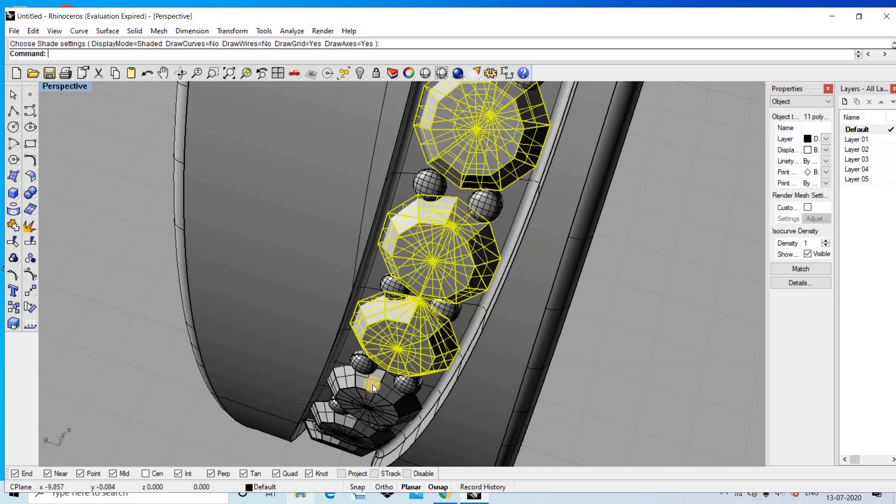
left_click(373, 383)
scroll(359, 419, "down", 2)
scroll(365, 394, "up", 3)
scroll(365, 394, "up", 2)
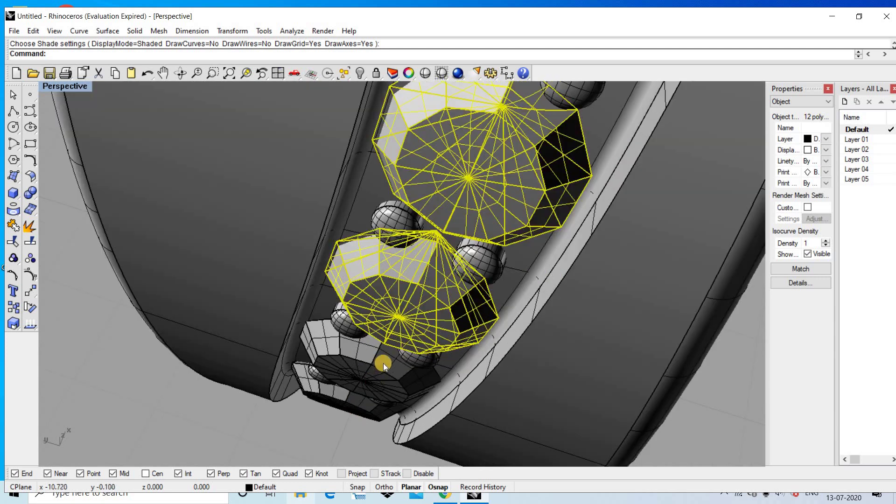
left_click(375, 375)
left_click(354, 398)
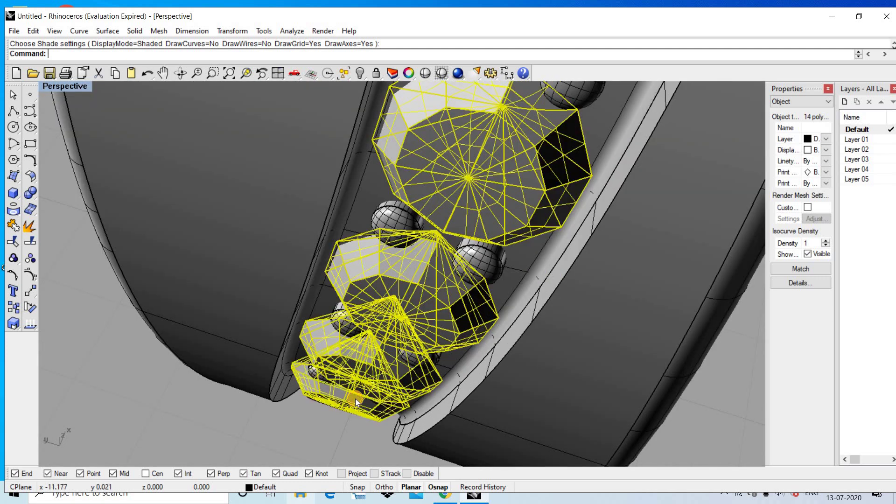
scroll(419, 374, "down", 3)
scroll(407, 391, "down", 1)
scroll(411, 345, "down", 1)
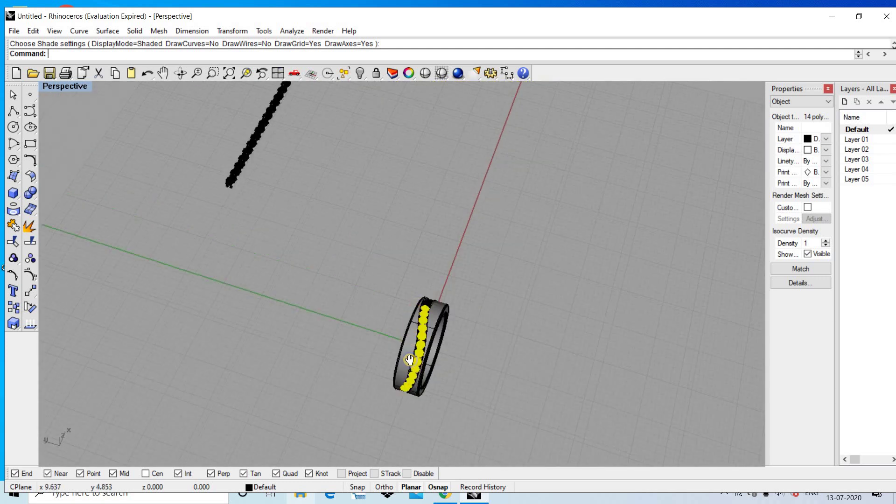
scroll(411, 362, "up", 1)
scroll(418, 368, "up", 1)
scroll(420, 363, "up", 1)
scroll(420, 364, "up", 1)
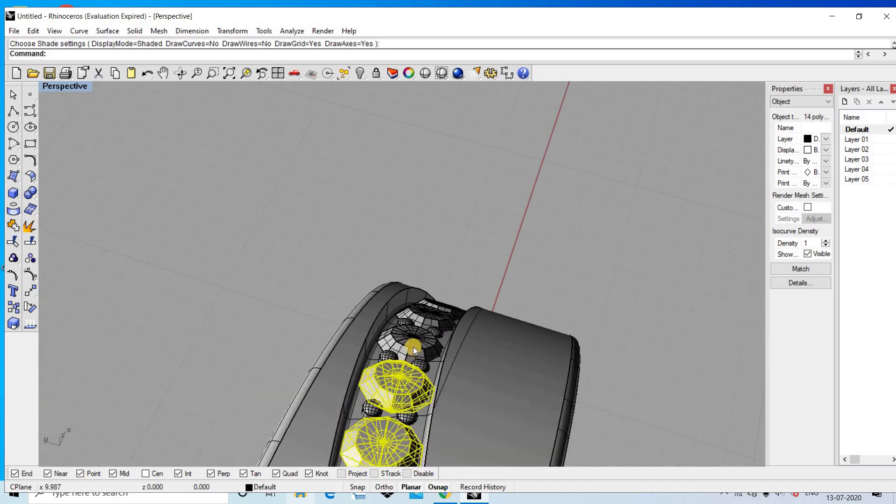
left_click(413, 347)
left_click(427, 319)
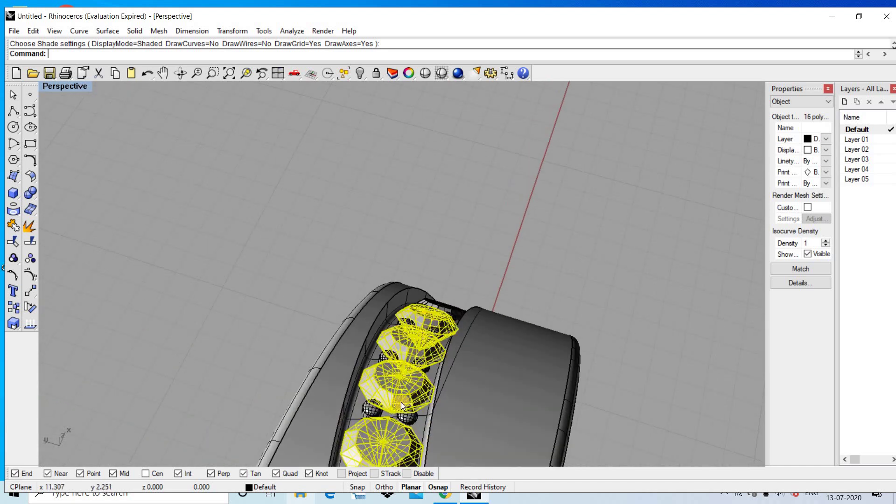
Step: Move the selected gems onto Layer 03 and clear the selection
left_click(265, 486)
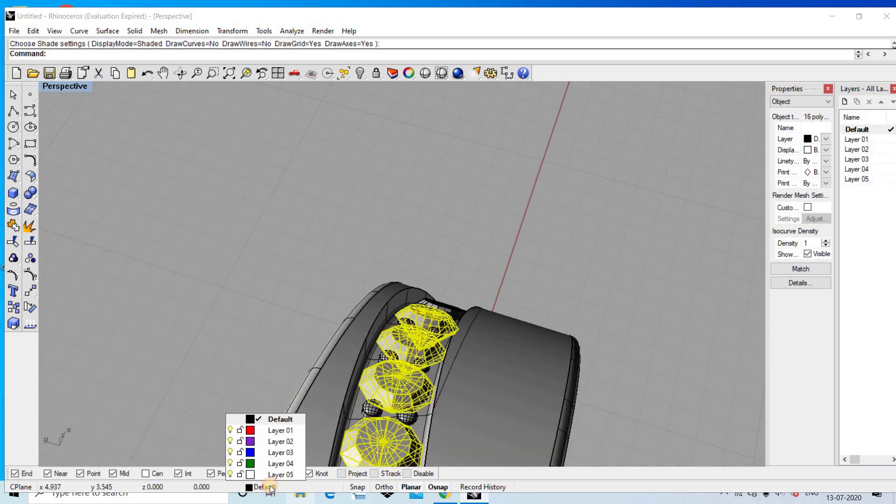
right_click(264, 452)
left_click(310, 430)
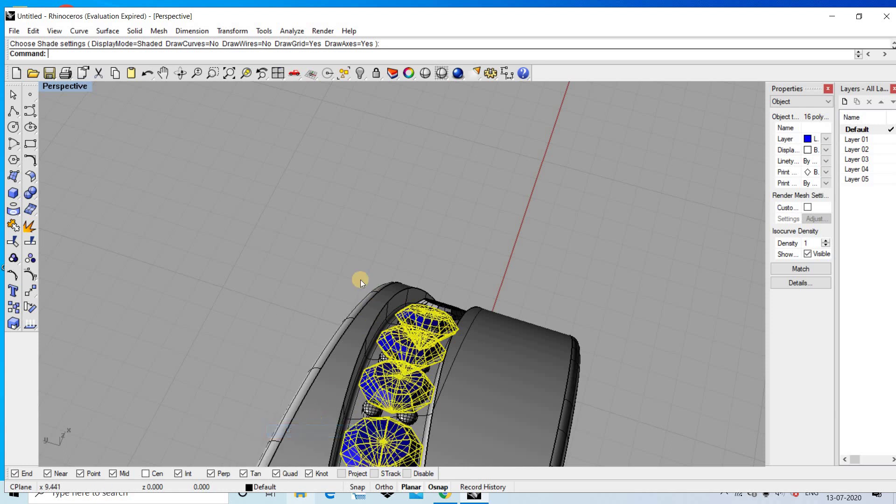
left_click(360, 280)
right_click_drag(360, 280, 475, 358)
Step: Select four uncoloured gems just below the blue ones in the channel
mouse_move(380, 307)
right_mouse_down()
mouse_move(448, 340)
mouse_move(470, 402)
mouse_move(437, 407)
mouse_move(210, 356)
mouse_move(363, 299)
right_mouse_up()
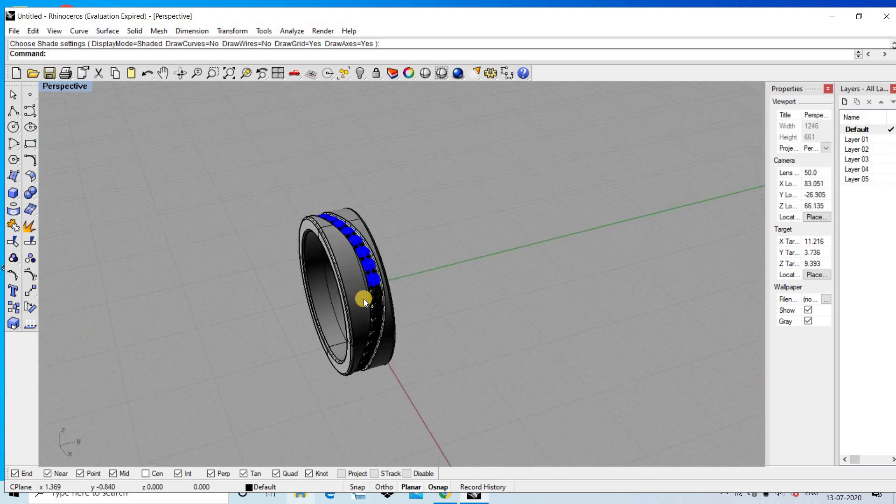
scroll(369, 298, "up", 3)
scroll(387, 295, "up", 3)
scroll(392, 290, "up", 3)
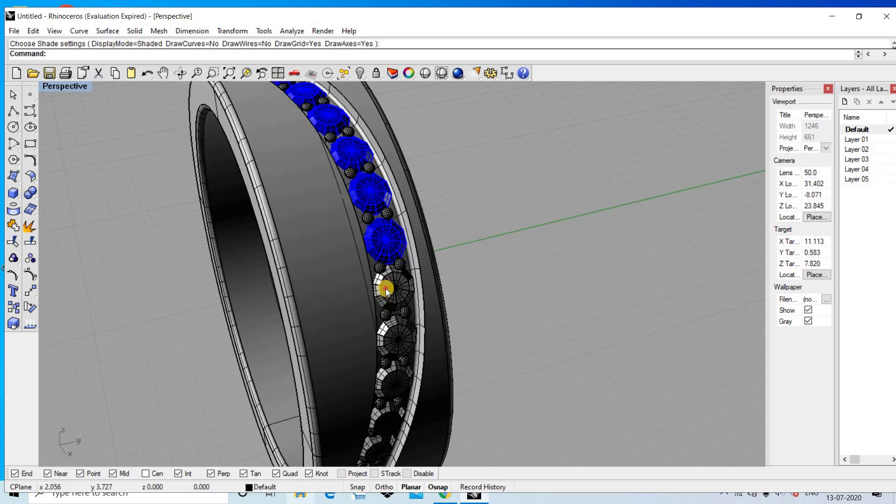
left_click(386, 288)
left_click(410, 345)
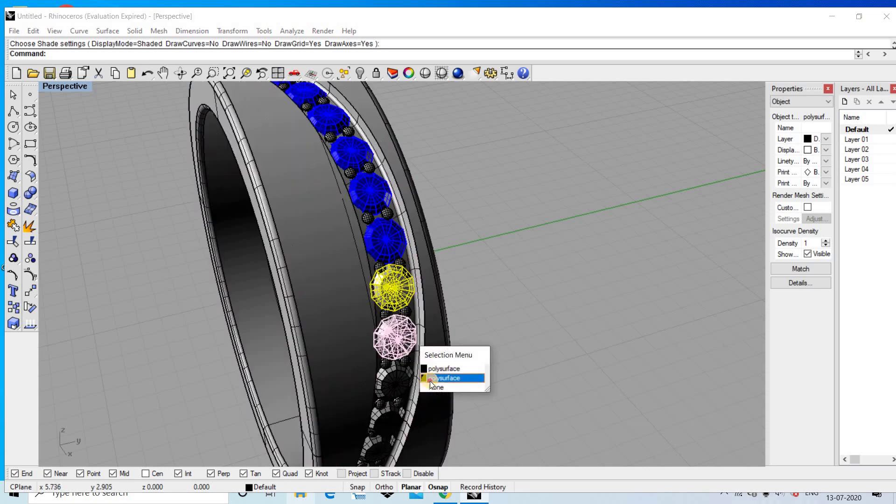
left_click(430, 378)
scroll(389, 382, "up", 2)
left_click(389, 382, "shift")
scroll(390, 330, "down", 2)
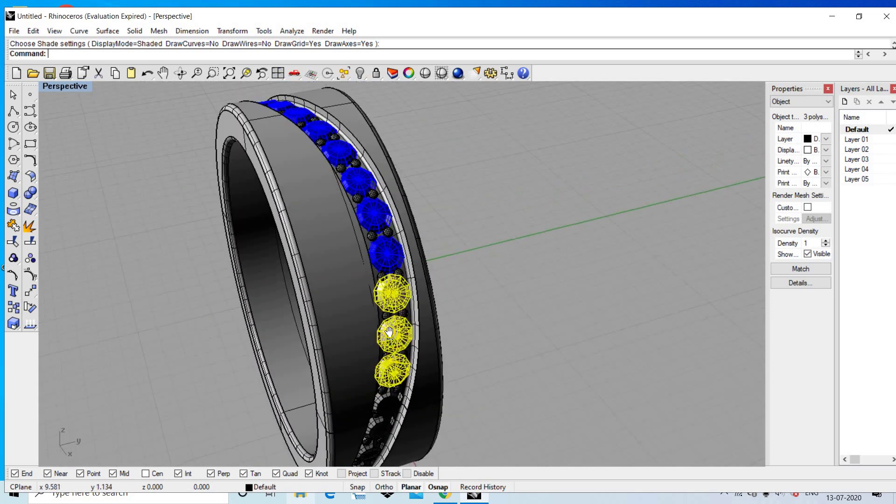
right_click_drag(390, 331, 361, 220)
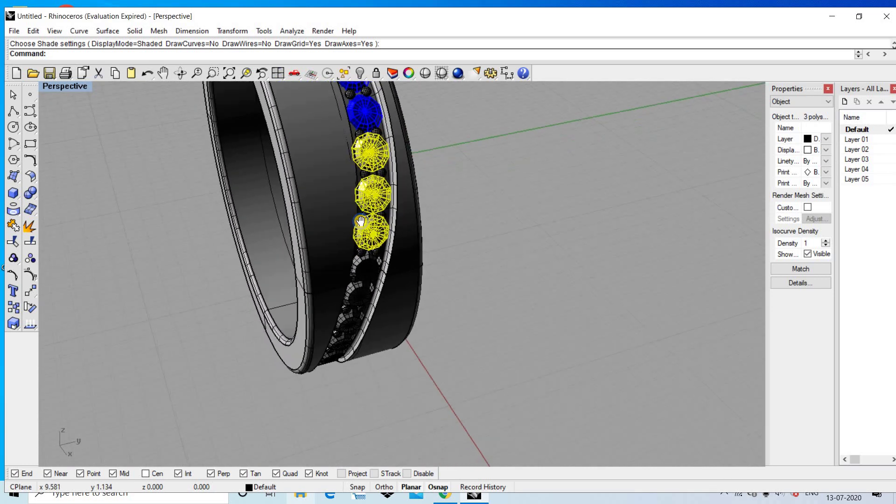
right_click_drag(361, 221, 379, 296)
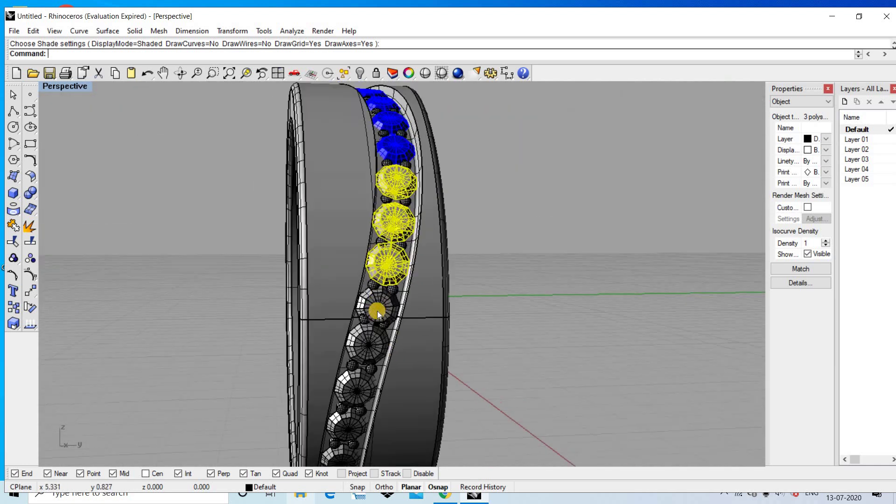
scroll(378, 311, "up", 1)
left_click(389, 309, "shift")
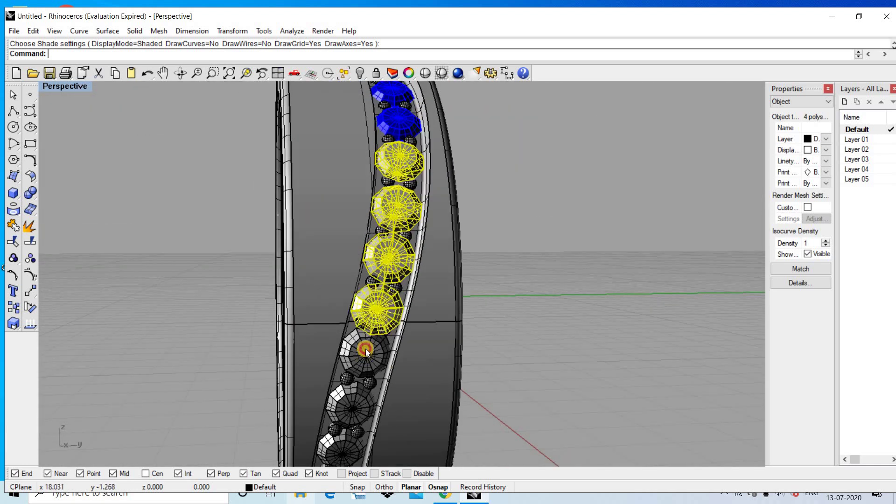
scroll(357, 398, "down", 3)
Step: Select the next run of lower gems, picking gems from overlapping objects
left_click(357, 396)
scroll(360, 378, "up", 3)
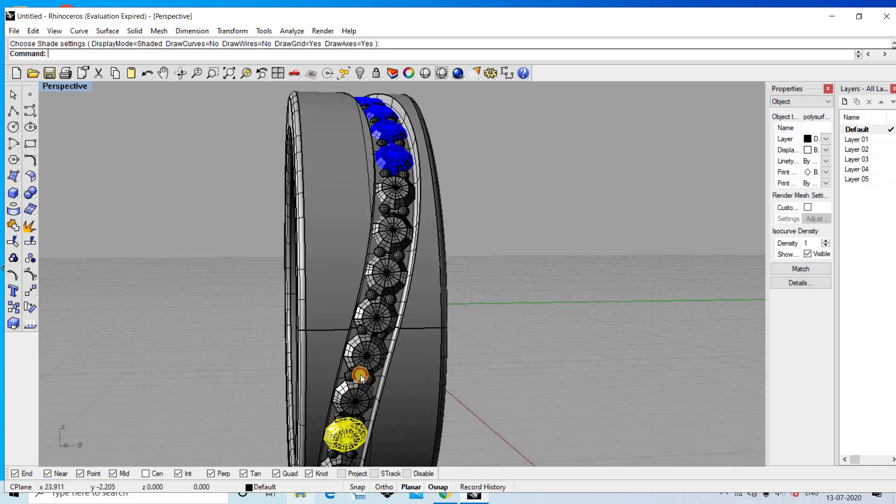
left_click(361, 378, "shift")
left_click(400, 434)
scroll(373, 357, "up", 2)
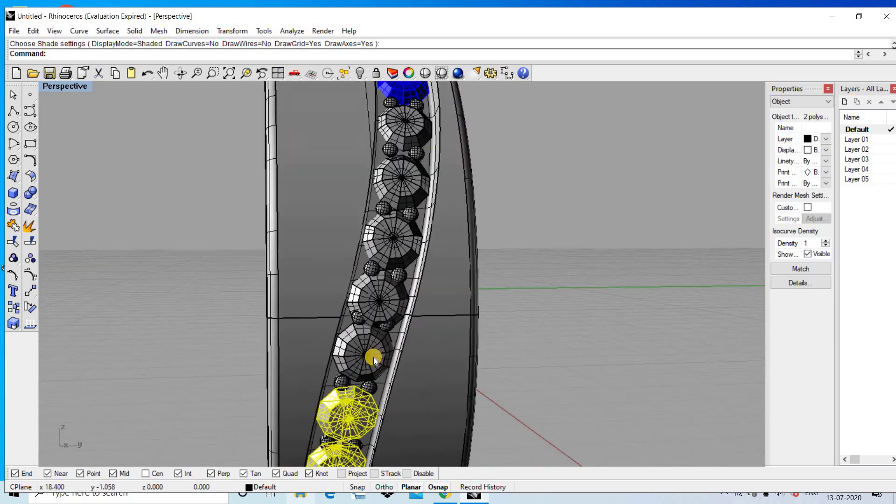
left_click(374, 356, "shift")
left_click(384, 293, "shift")
left_click(395, 243, "shift")
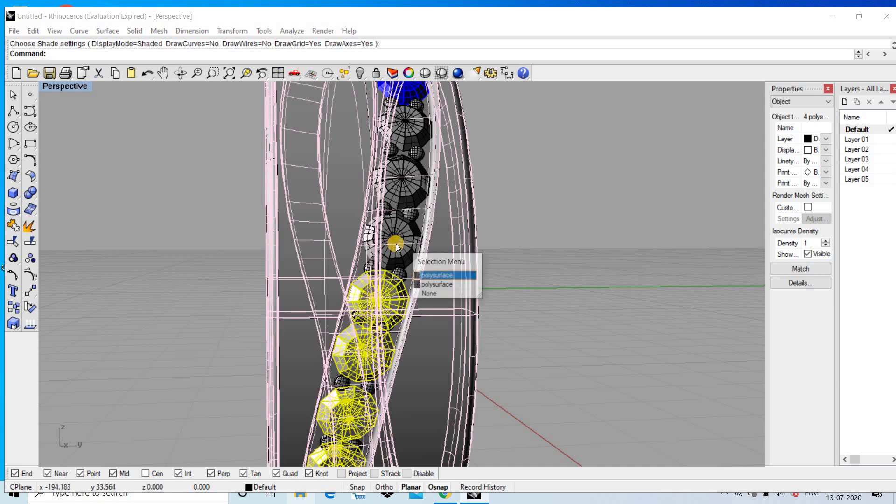
left_click(435, 284)
left_click(422, 267, "shift")
left_click(436, 296)
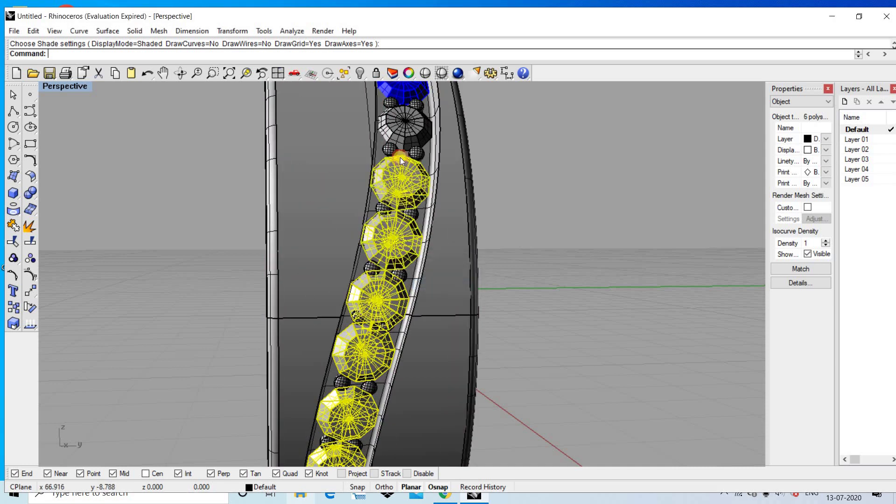
left_click(403, 126, "shift")
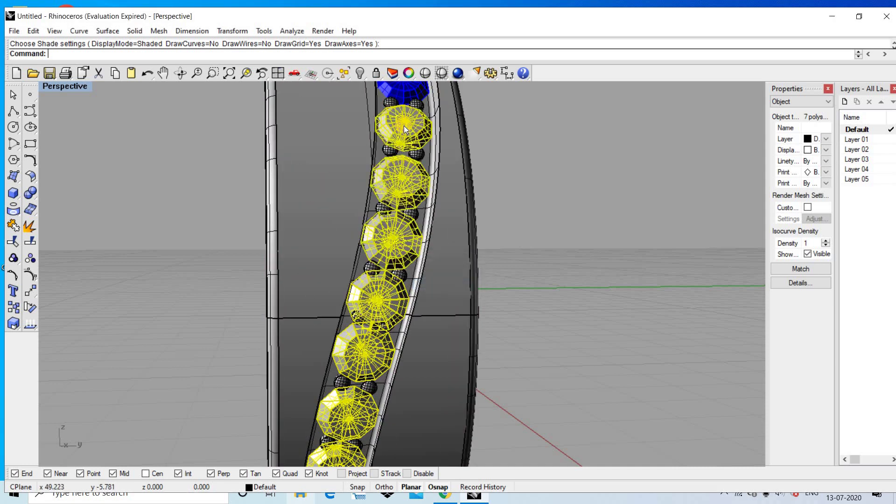
Step: Change the selected gems to Layer 03 and clear the selection
left_click(262, 487)
right_click(280, 452)
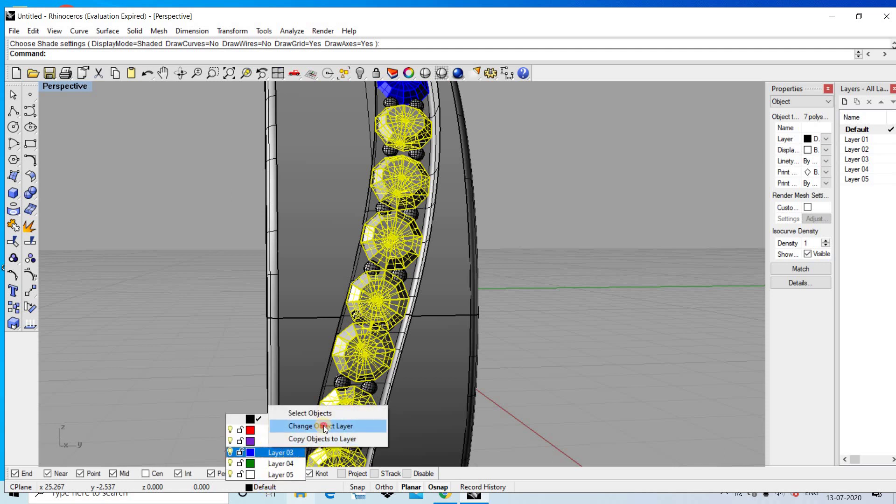
left_click(320, 426)
scroll(514, 309, "down", 3)
key("Escape")
Step: Orbit beneath the ring and select the first four channel gems
scroll(411, 368, "down", 3)
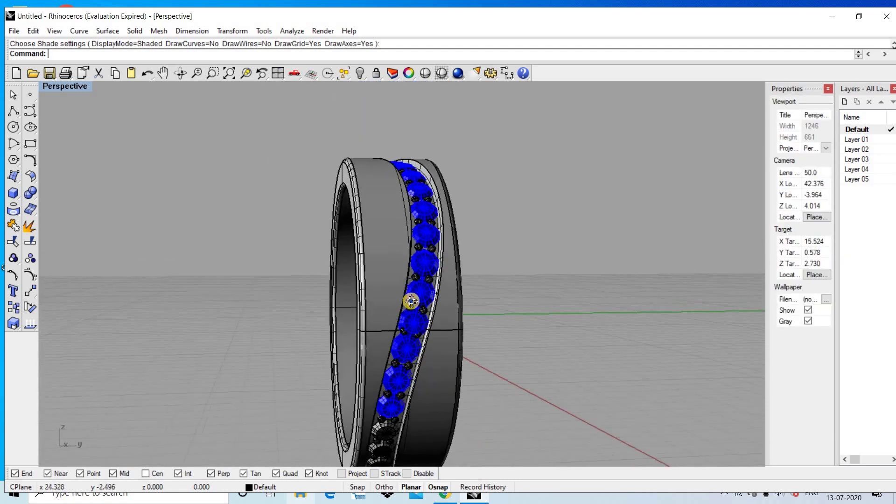
mouse_move(411, 300)
right_mouse_down()
mouse_move(427, 341)
mouse_move(427, 399)
mouse_move(385, 433)
right_mouse_up()
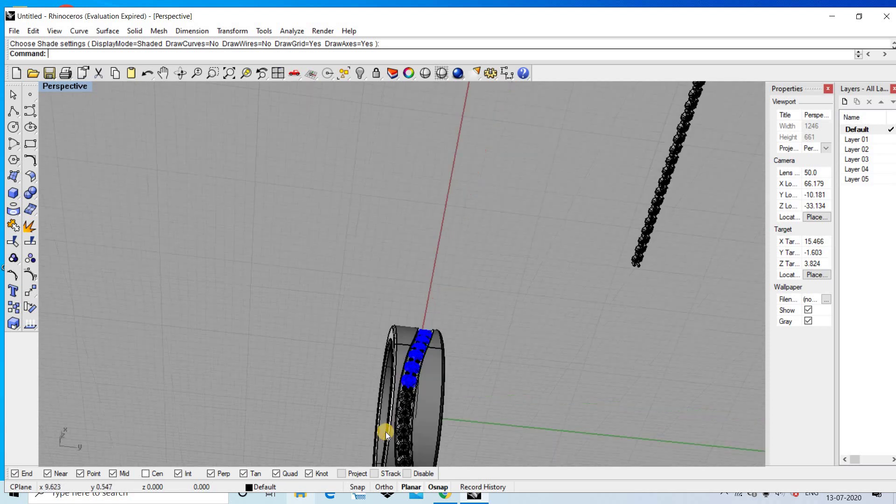
scroll(415, 381, "up", 3)
scroll(419, 352, "up", 3)
left_click(409, 356)
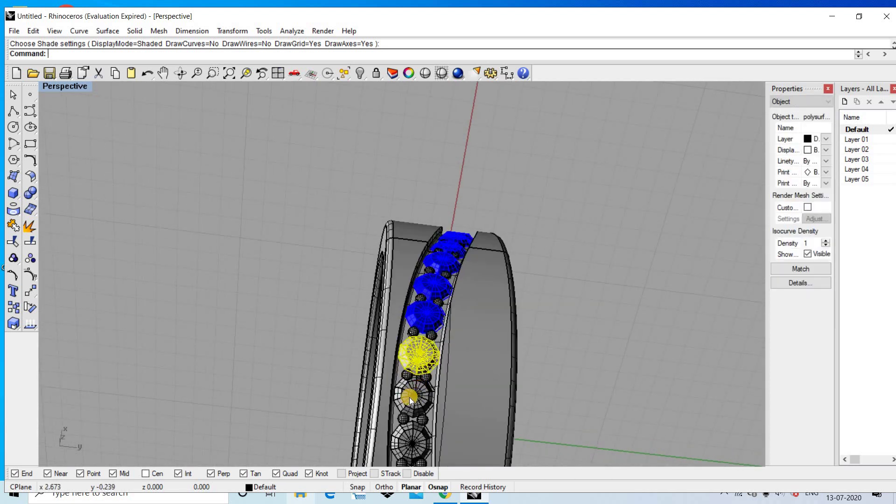
left_click(414, 396, "shift")
left_click(423, 432, "shift")
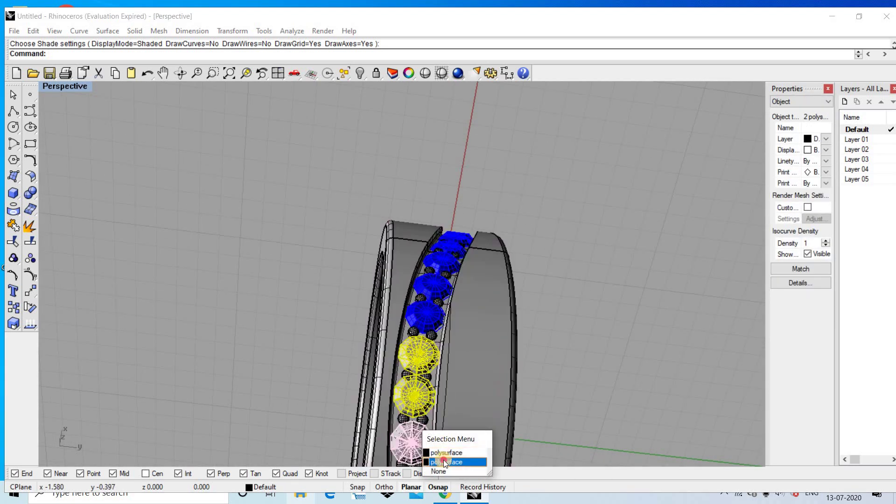
left_click(444, 462)
Step: Tilt the ring and add five more channel gems, choosing the gem among overlapping objects
scroll(422, 388, "down", 3)
scroll(445, 448, "down", 2)
mouse_move(441, 409)
right_mouse_down()
mouse_move(442, 317)
mouse_move(410, 326)
right_mouse_up()
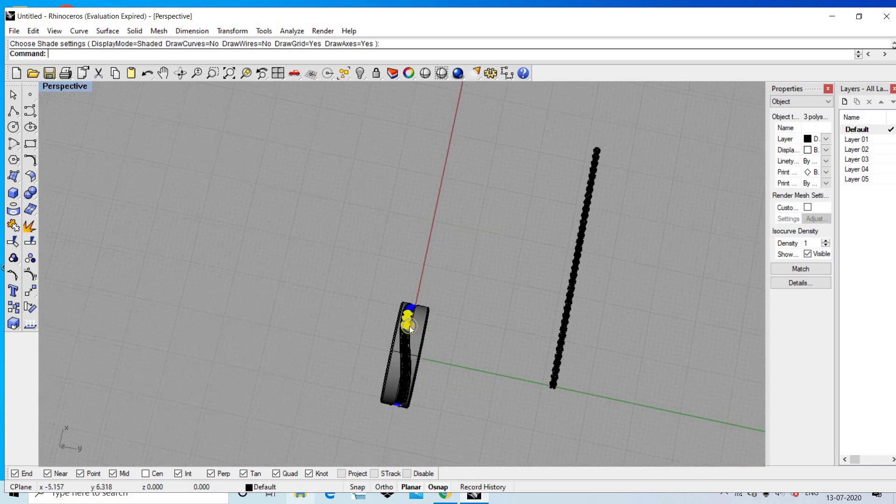
scroll(409, 330, "up", 1)
scroll(403, 336, "up", 2)
scroll(397, 337, "up", 2)
scroll(397, 337, "up", 1)
left_click(397, 338, "shift")
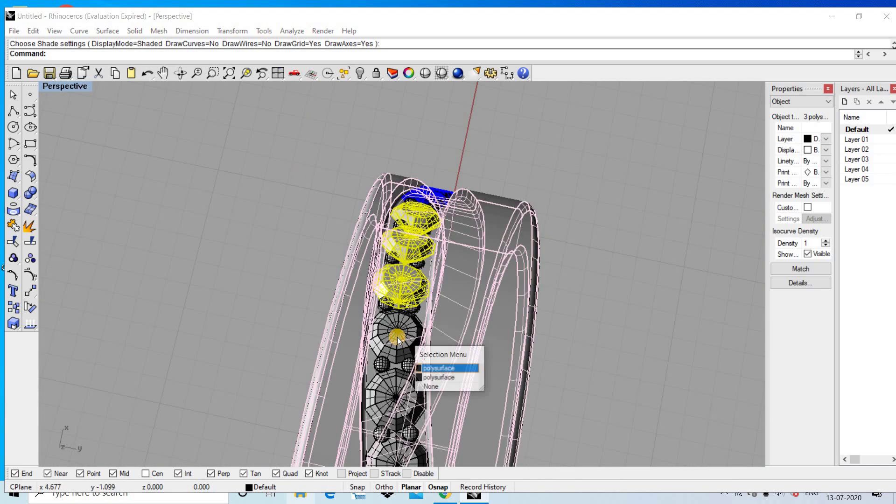
left_click(432, 374)
left_click(402, 409, "shift")
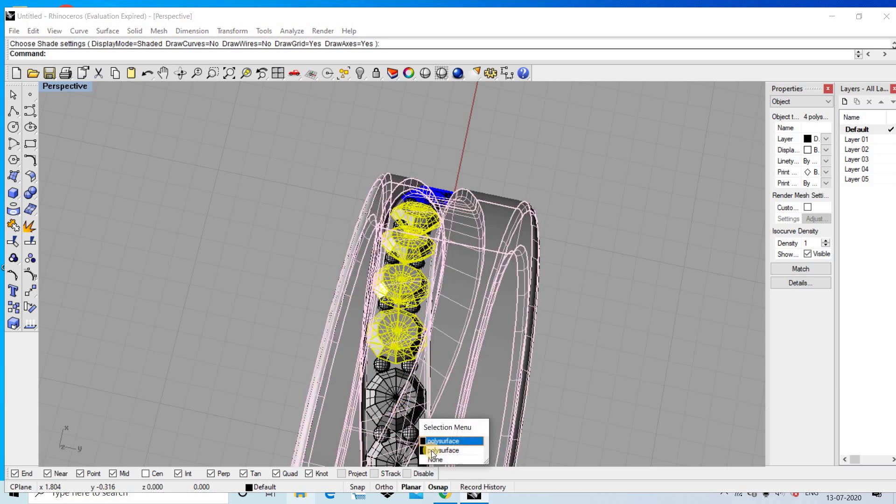
left_click(438, 452)
left_click(414, 417, "shift")
Step: Add the remaining gems down the channel to the selection, including the bottom and end gems
scroll(414, 417, "down", 3)
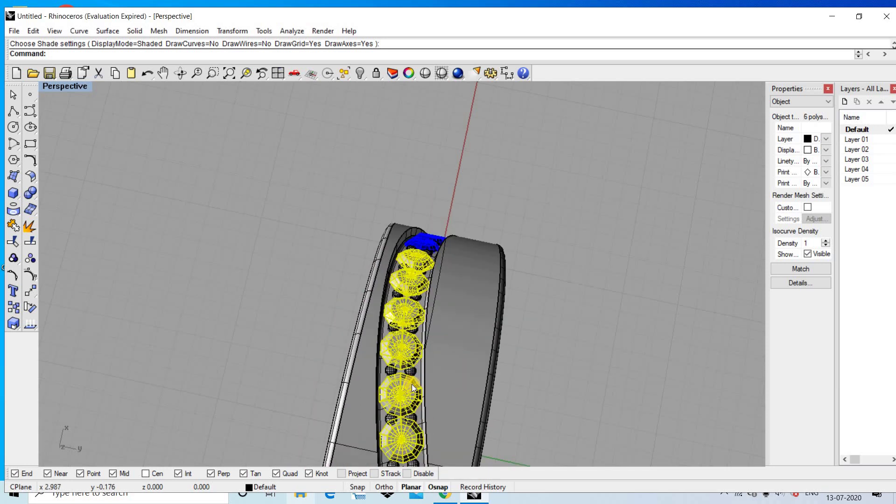
scroll(414, 393, "down", 3)
scroll(415, 369, "down", 2)
scroll(414, 358, "down", 1)
scroll(415, 357, "up", 3)
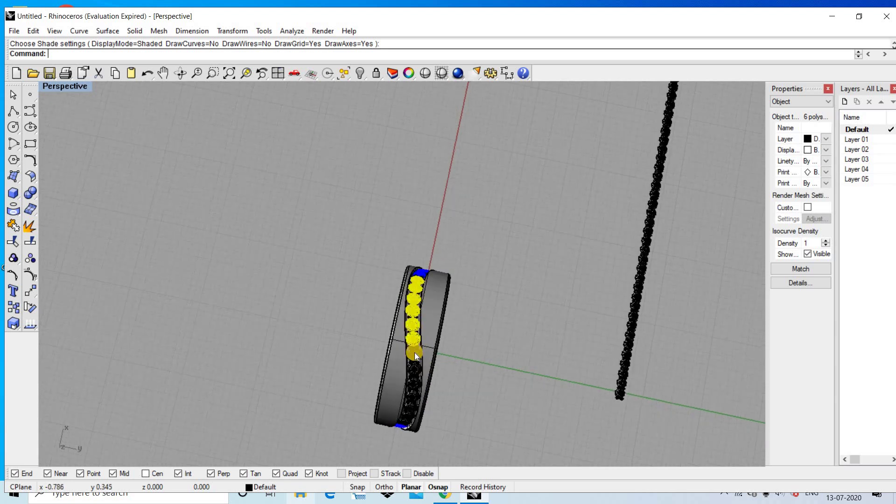
scroll(413, 354, "up", 1)
scroll(413, 356, "up", 5)
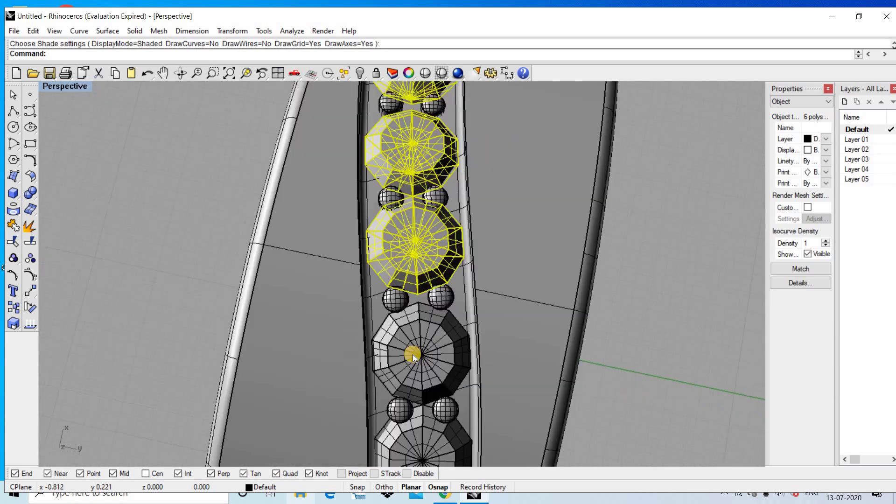
left_click(412, 355, "shift")
scroll(433, 431, "down", 4)
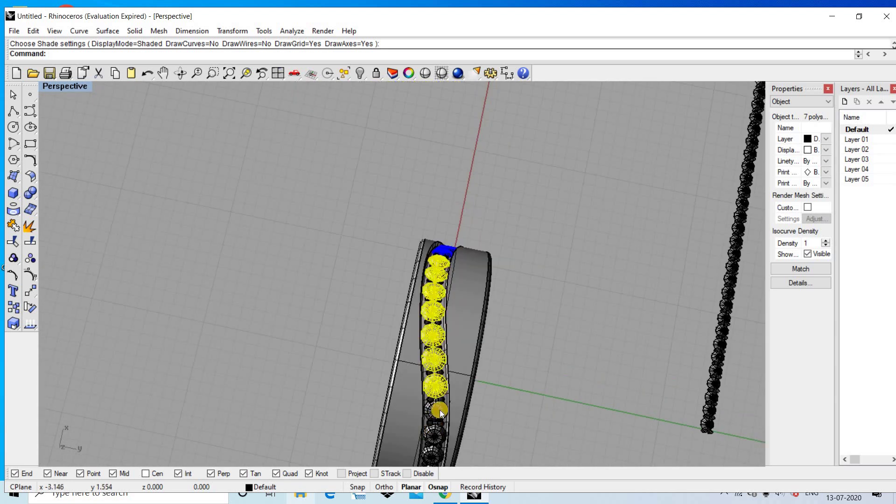
scroll(440, 410, "up", 4)
left_click(452, 418, "shift")
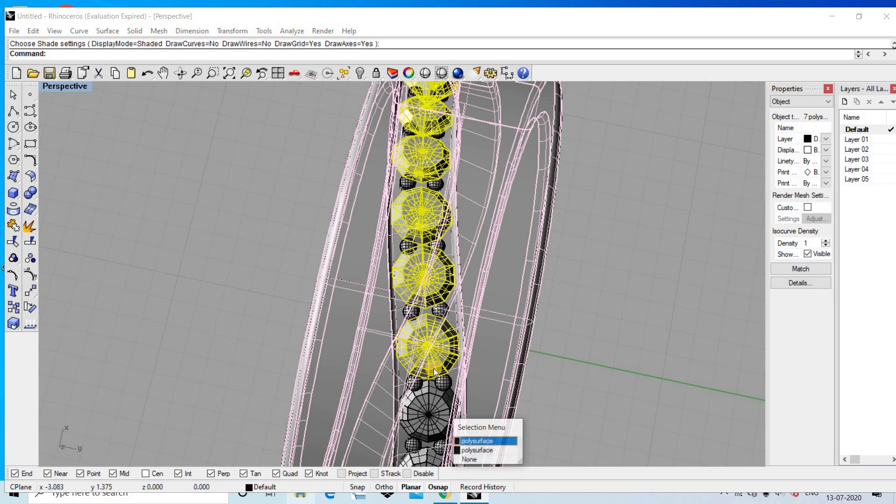
left_click(466, 442)
scroll(442, 380, "down", 3)
right_click_drag(441, 357, 441, 327, "shift")
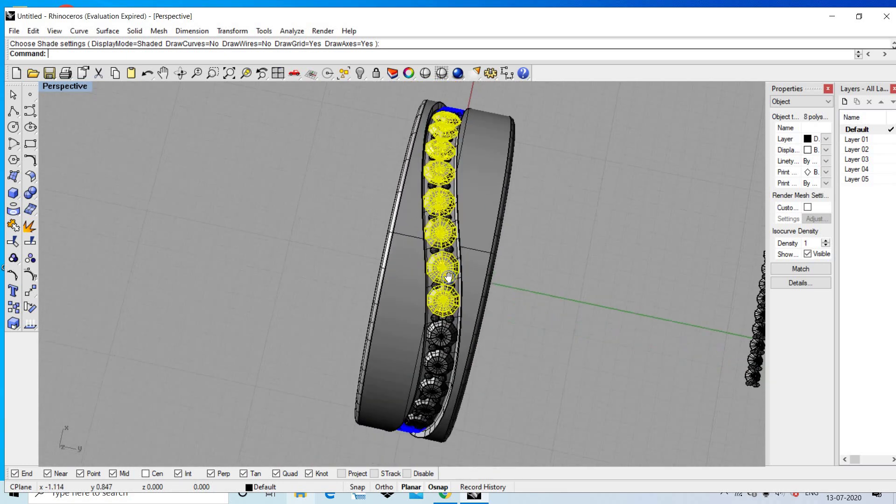
scroll(455, 290, "up", 3)
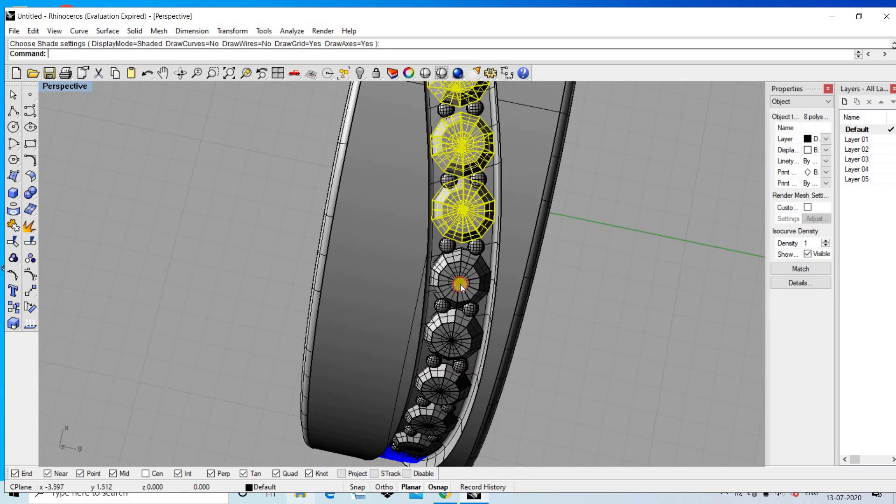
left_click(460, 284, "shift")
left_click(462, 338, "shift")
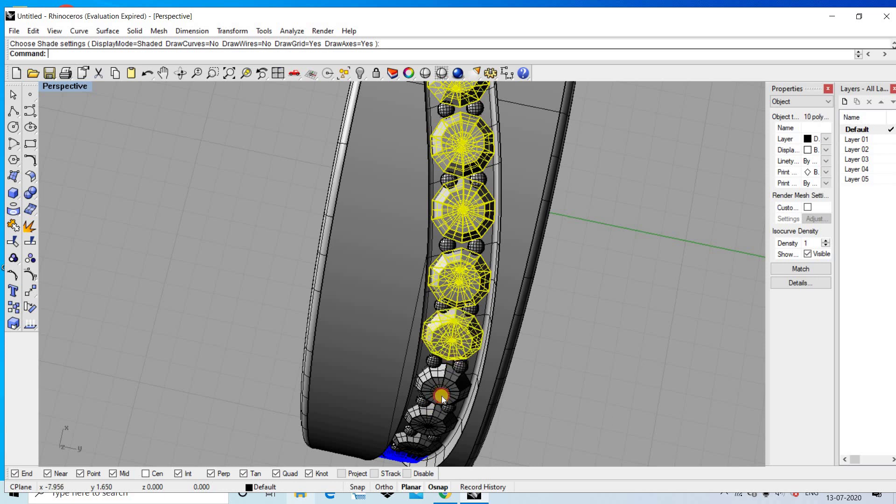
left_click(442, 395, "shift")
left_click(421, 442, "shift")
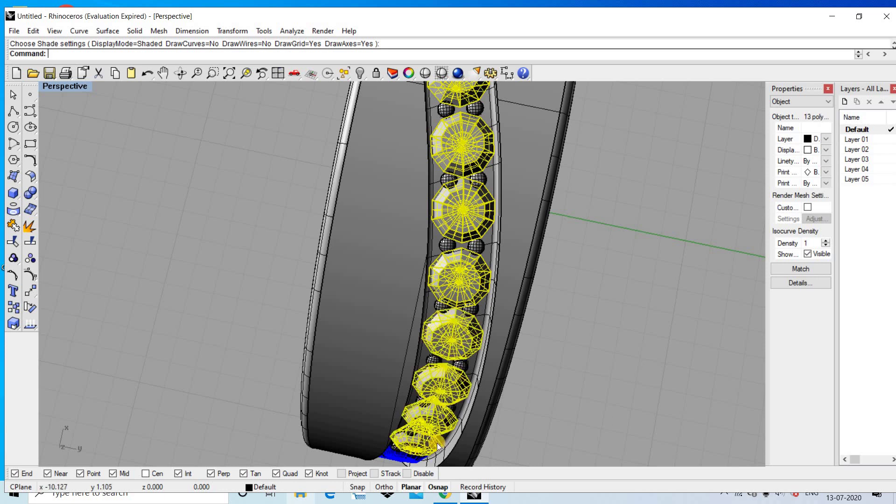
Step: Move the selected gems to Layer 03 and deselect them
scroll(409, 423, "down", 3)
left_click(264, 487)
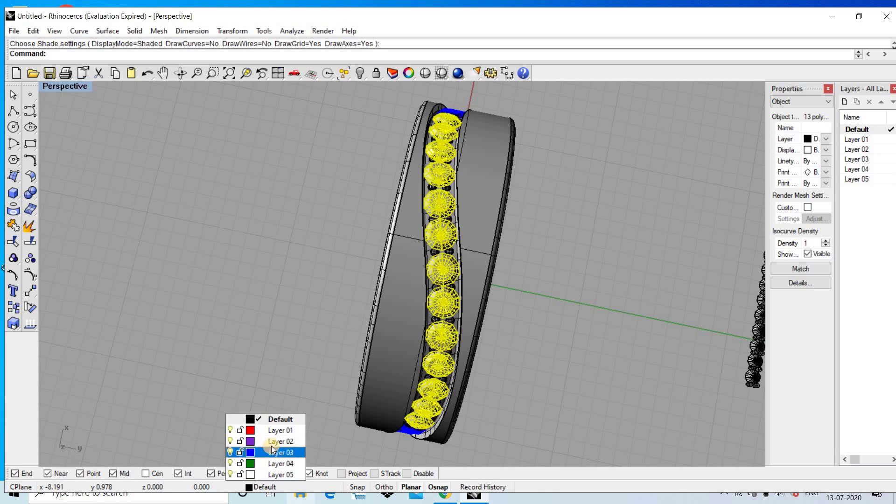
left_click(270, 452)
left_click(331, 428)
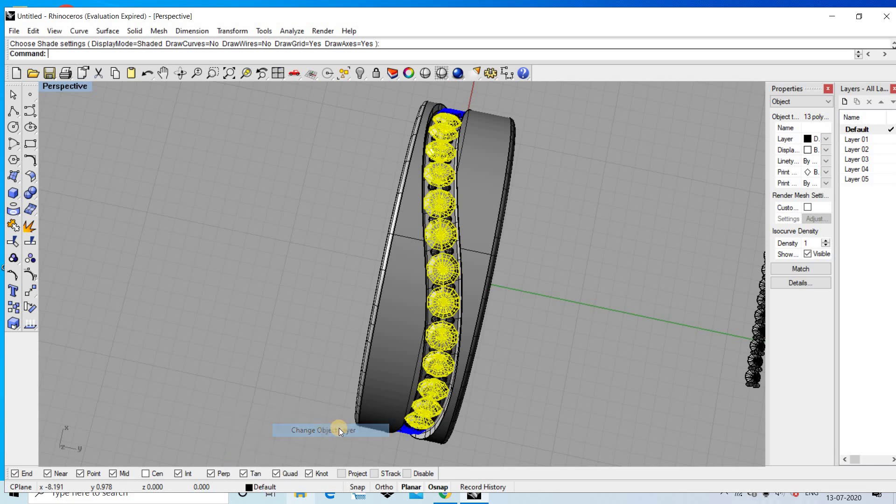
scroll(476, 372, "down", 2)
left_click(308, 220)
mouse_move(476, 372)
right_mouse_down()
mouse_move(308, 220)
mouse_move(327, 130)
mouse_move(254, 66)
right_mouse_up()
Step: Zoom to extents, window-select the spare straight row of gems and prongs, and delete it
left_click(232, 71)
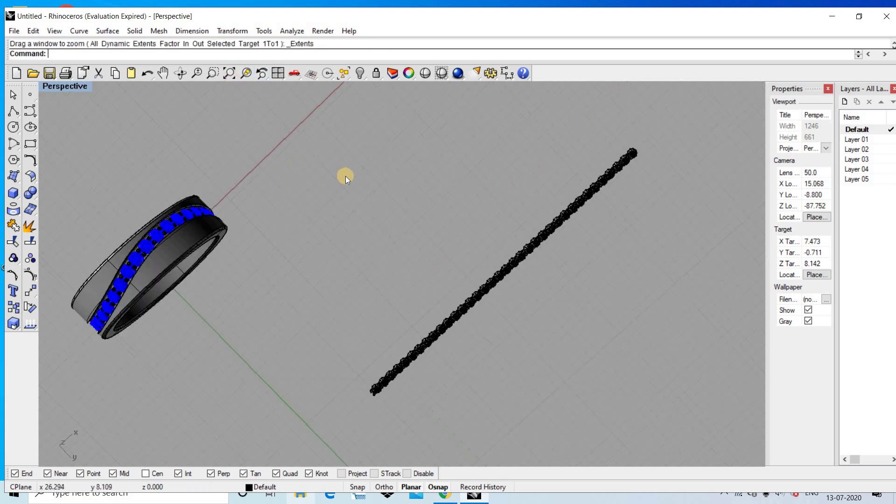
mouse_move(300, 226)
right_mouse_down()
mouse_move(320, 330)
mouse_move(271, 278)
right_mouse_up()
scroll(271, 278, "down", 3)
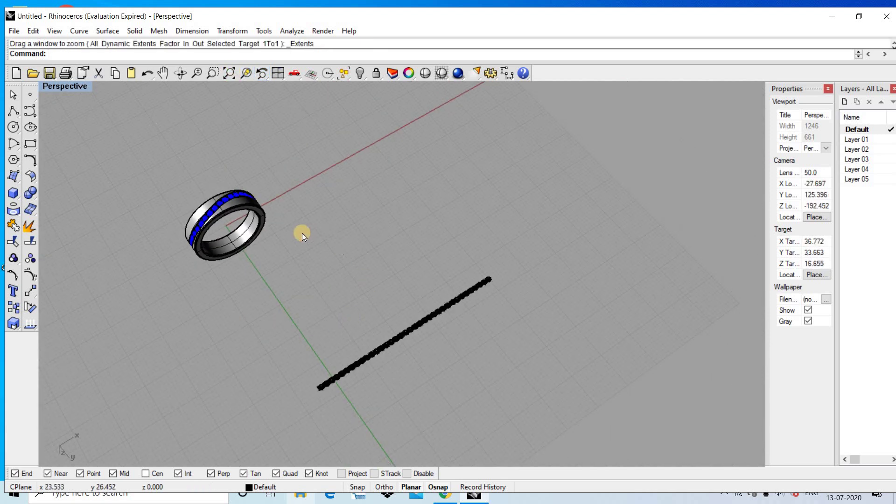
left_click_drag(262, 261, 589, 440)
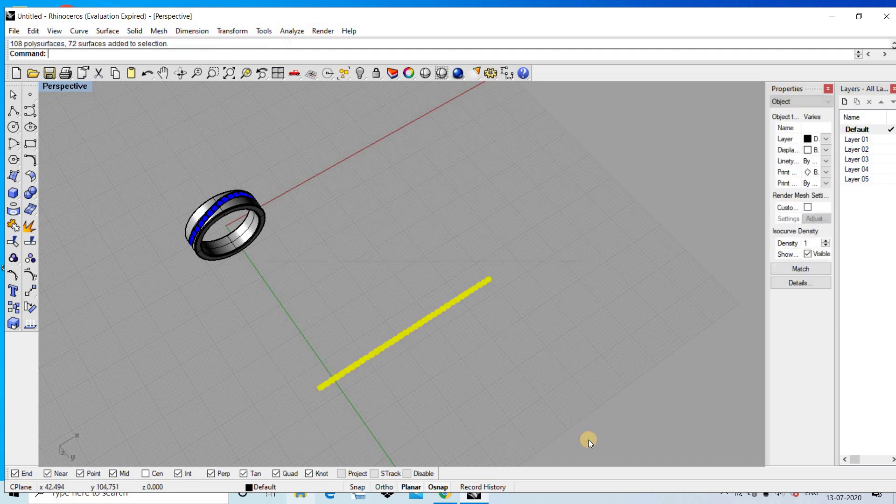
key("Delete")
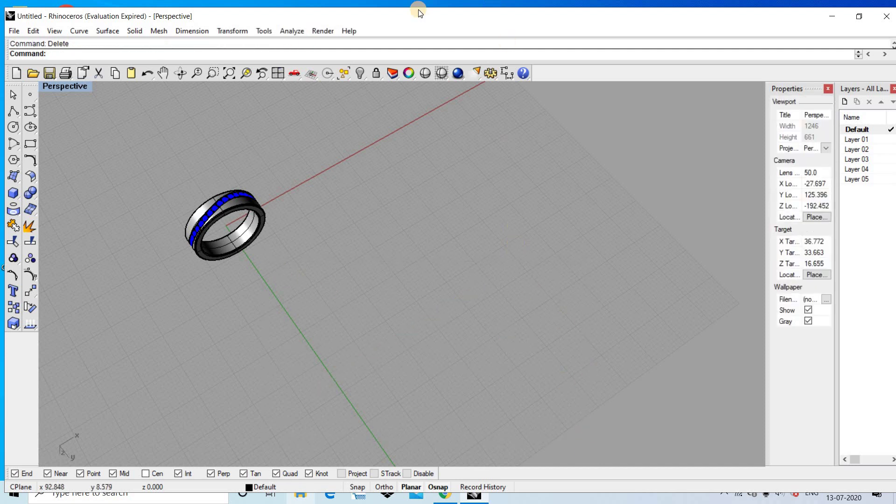
left_click(425, 72)
Step: Orbit and zoom to extents, ending on a tilted top view of the blue gem channel
right_click_drag(240, 254, 307, 352)
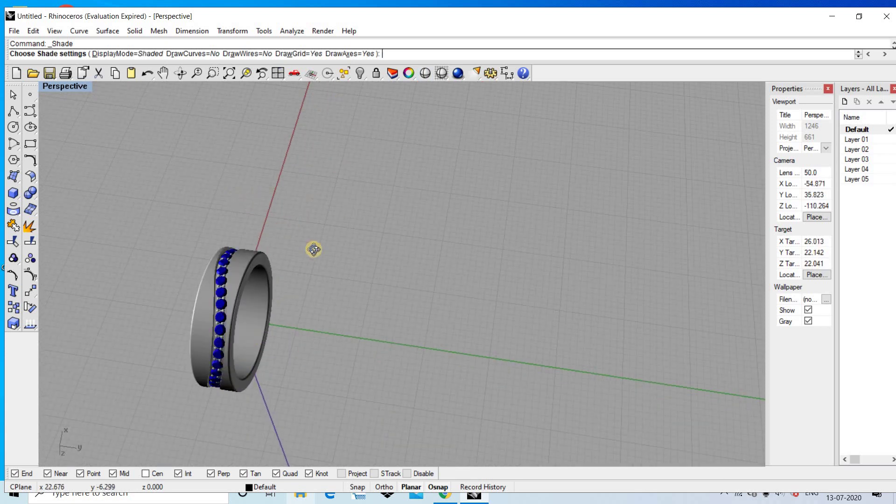
mouse_move(314, 250)
right_mouse_down()
mouse_move(289, 360)
mouse_move(327, 390)
mouse_move(240, 234)
mouse_move(314, 238)
mouse_move(347, 344)
mouse_move(296, 307)
mouse_move(296, 191)
right_mouse_up()
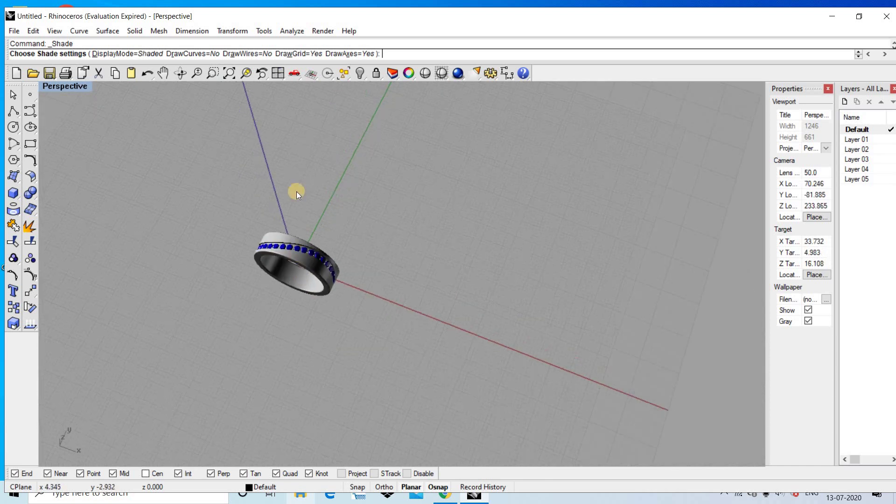
left_click(229, 73)
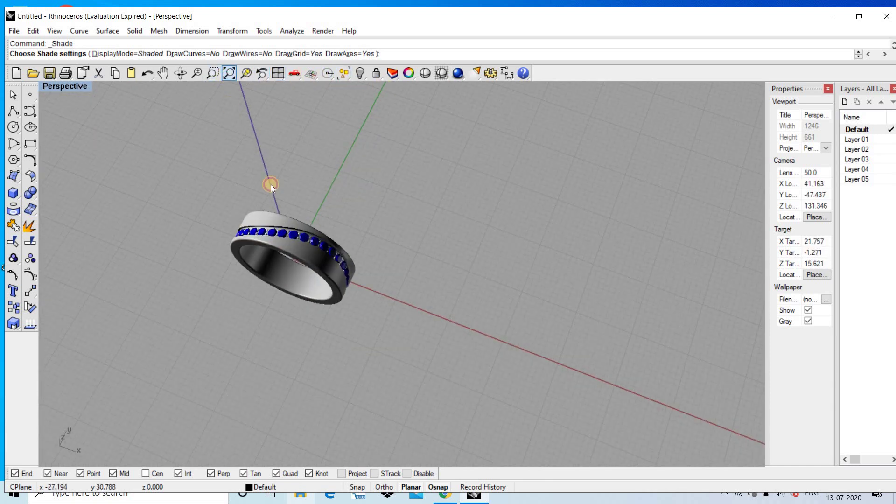
mouse_move(214, 207)
right_mouse_down()
mouse_move(368, 199)
mouse_move(282, 178)
mouse_move(514, 202)
mouse_move(482, 194)
mouse_move(304, 207)
mouse_move(244, 198)
mouse_move(271, 195)
mouse_move(338, 228)
mouse_move(512, 216)
mouse_move(442, 204)
mouse_move(346, 252)
mouse_move(364, 267)
mouse_move(479, 169)
mouse_move(408, 177)
mouse_move(344, 238)
mouse_move(334, 262)
mouse_move(355, 194)
mouse_move(460, 193)
mouse_move(362, 176)
mouse_move(378, 200)
mouse_move(440, 144)
right_mouse_up()
mouse_move(372, 177)
right_mouse_down()
mouse_move(271, 88)
mouse_move(229, 73)
mouse_move(323, 127)
right_mouse_up()
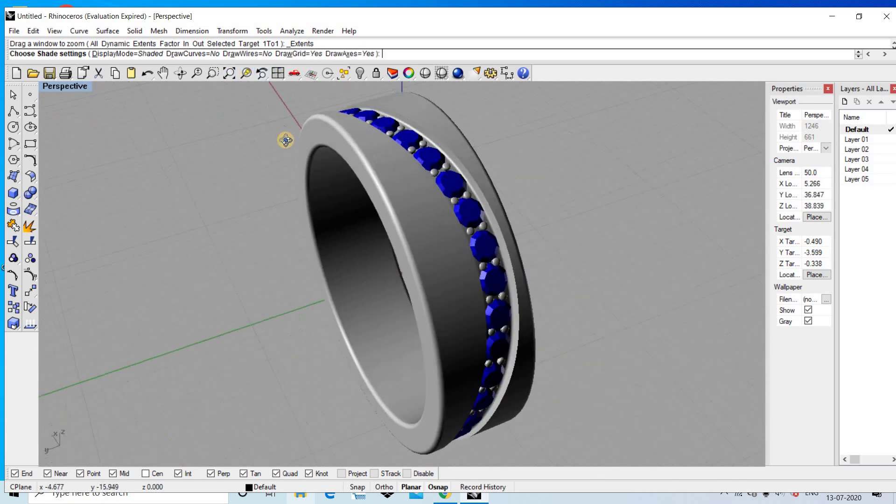